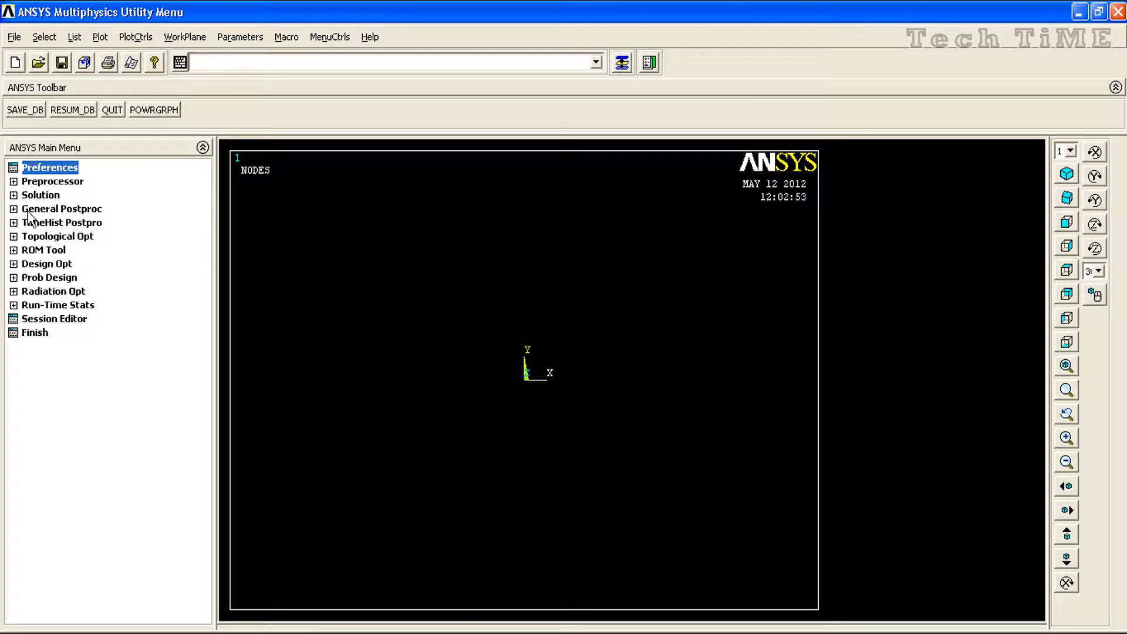
Step: Define element type 1 as a Beam 2D elastic 3 (BEAM3) element for the preprocessor model
click(34, 181)
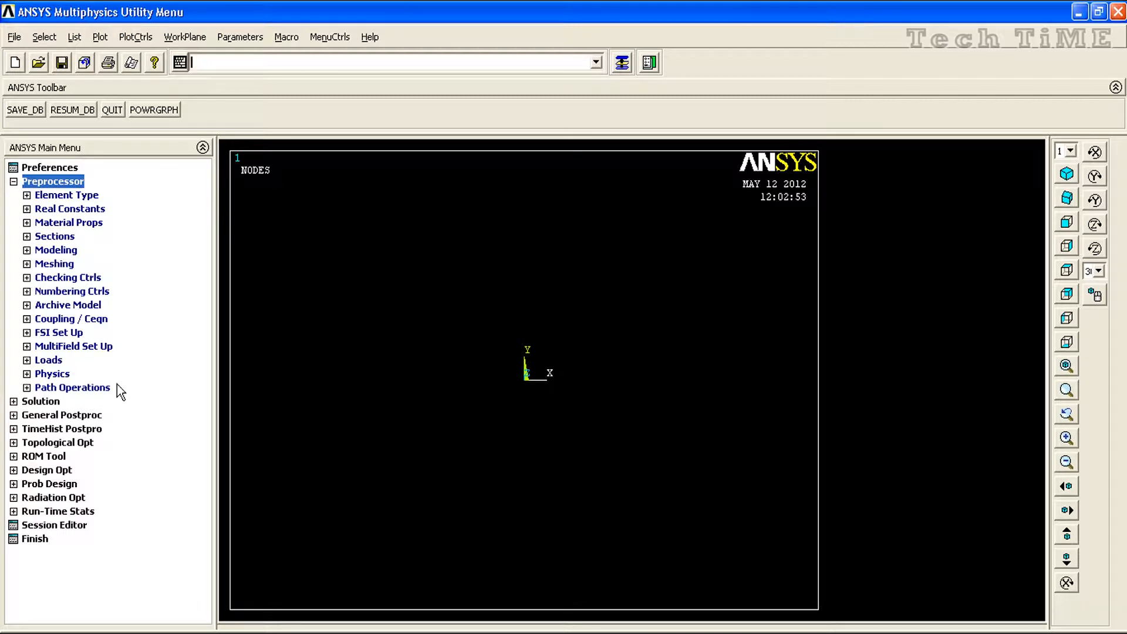
click(91, 196)
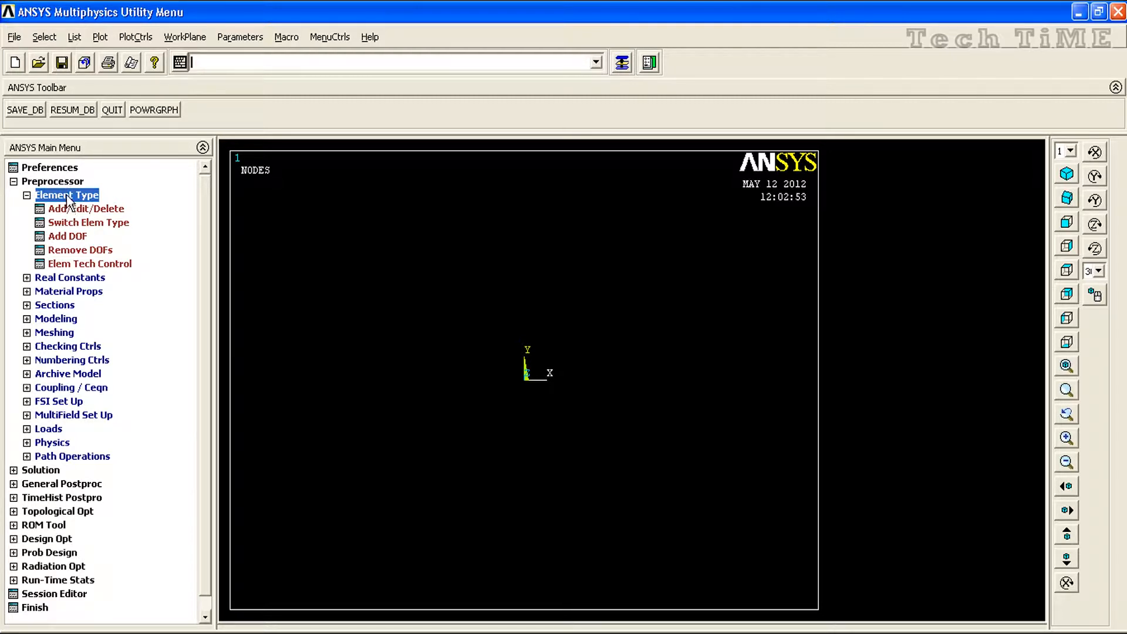
click(65, 183)
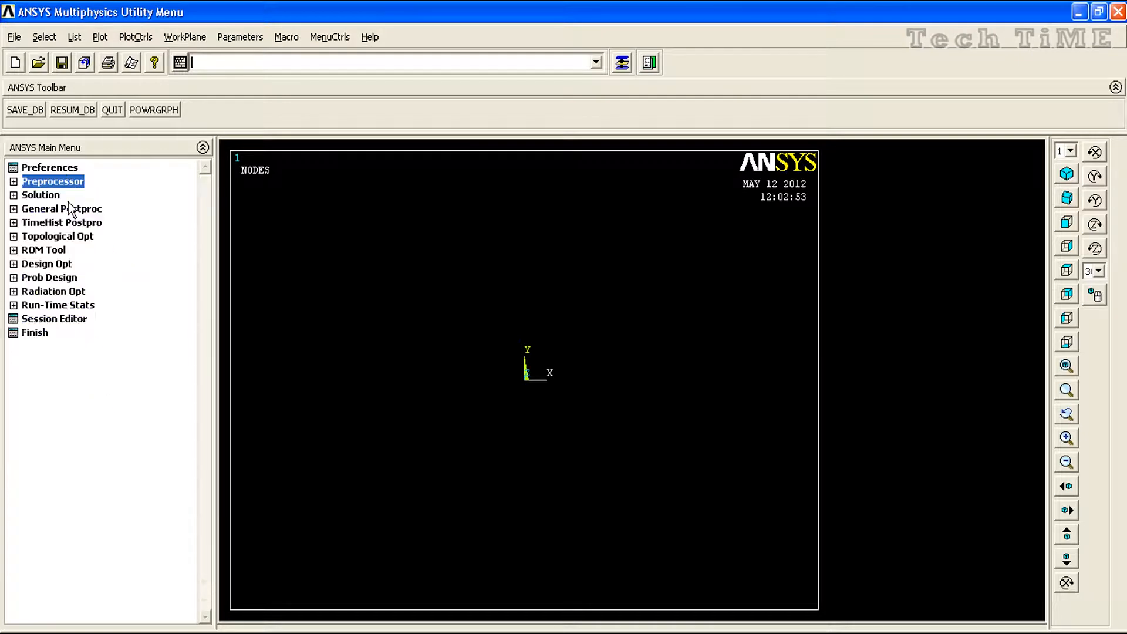
click(63, 183)
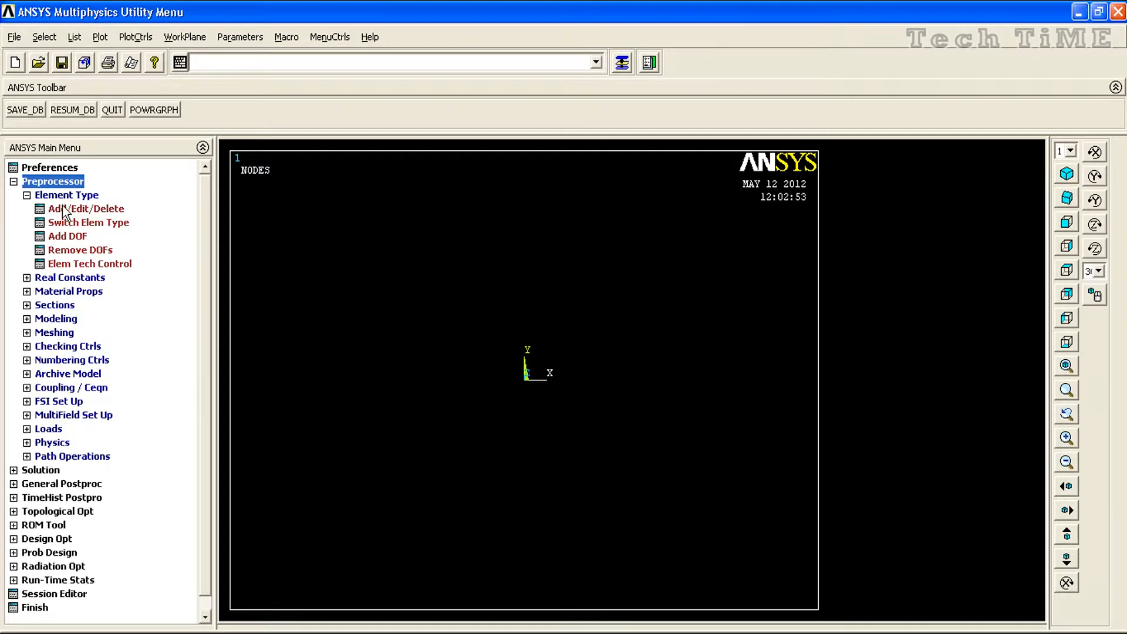
click(63, 209)
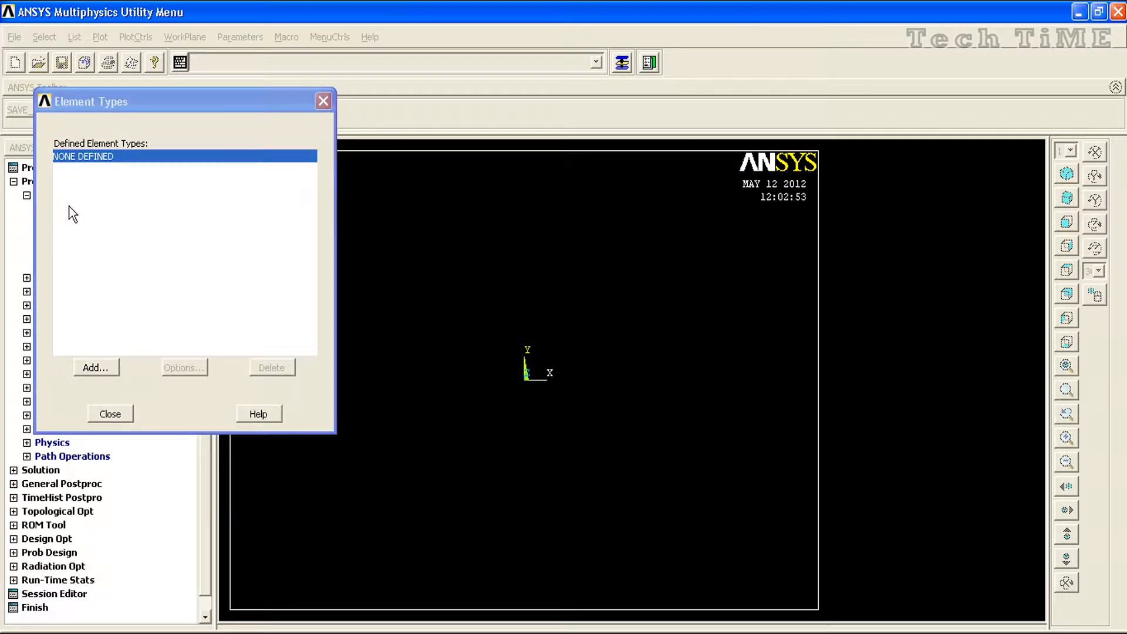
click(97, 363)
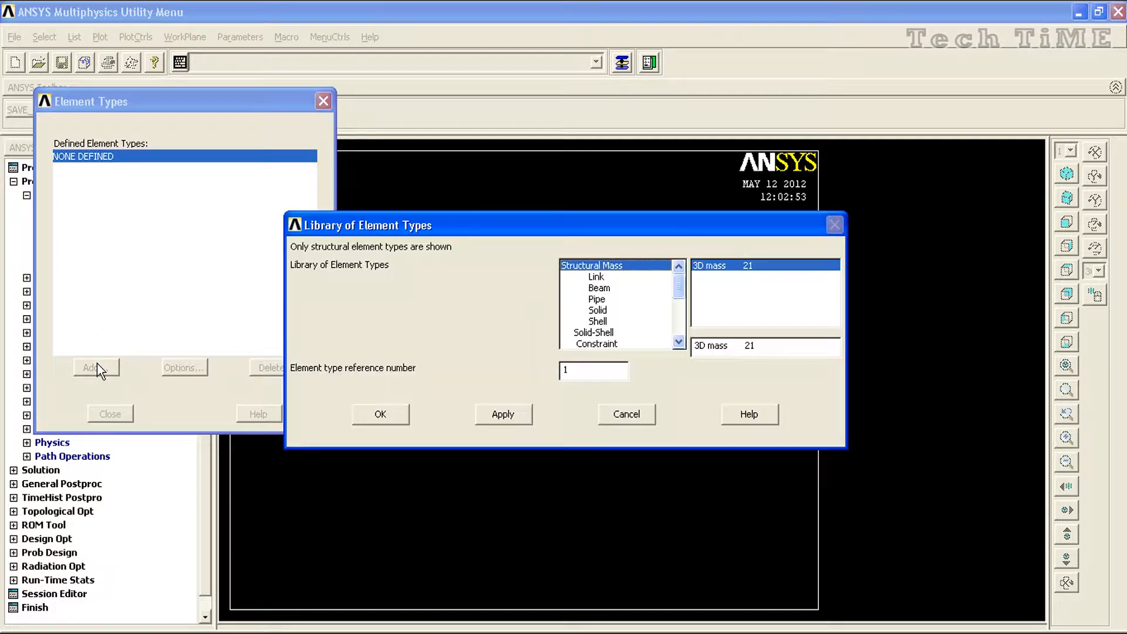
click(598, 288)
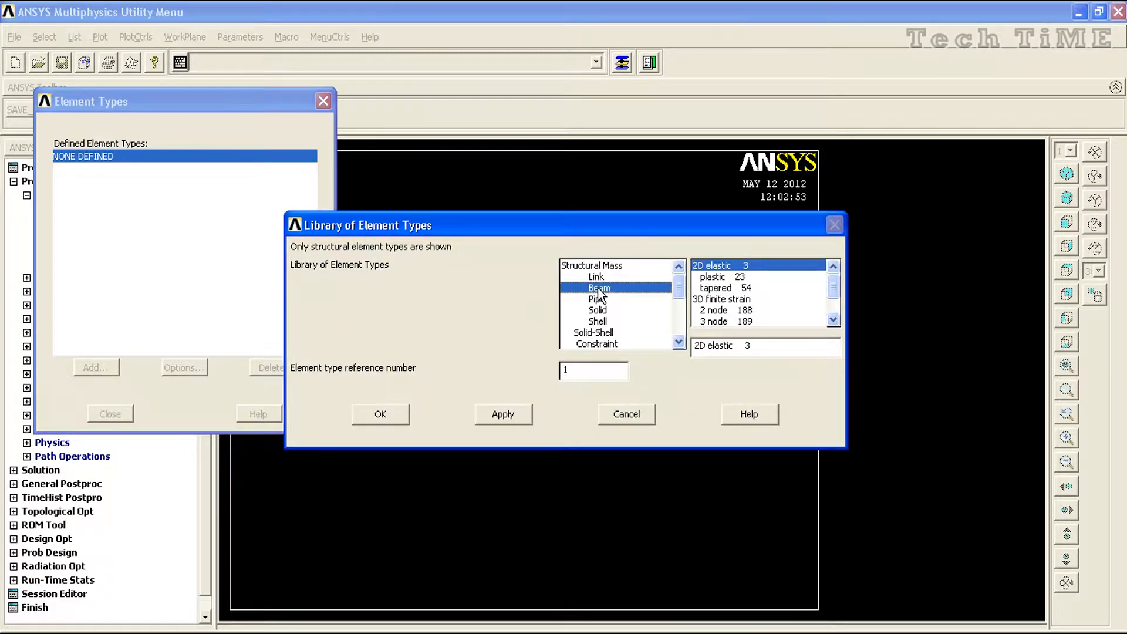
click(380, 413)
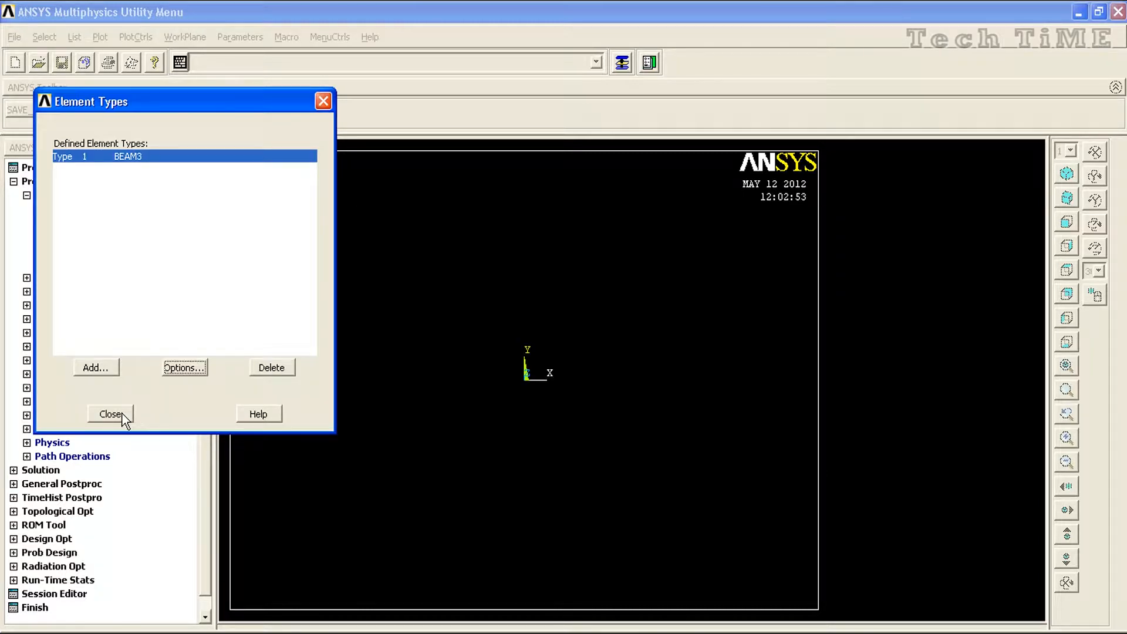
click(110, 414)
Step: Add real constant set 1 for BEAM3 with cross-sectional area 6.48, area moment of inertia 156 and total beam height 12.31
click(104, 278)
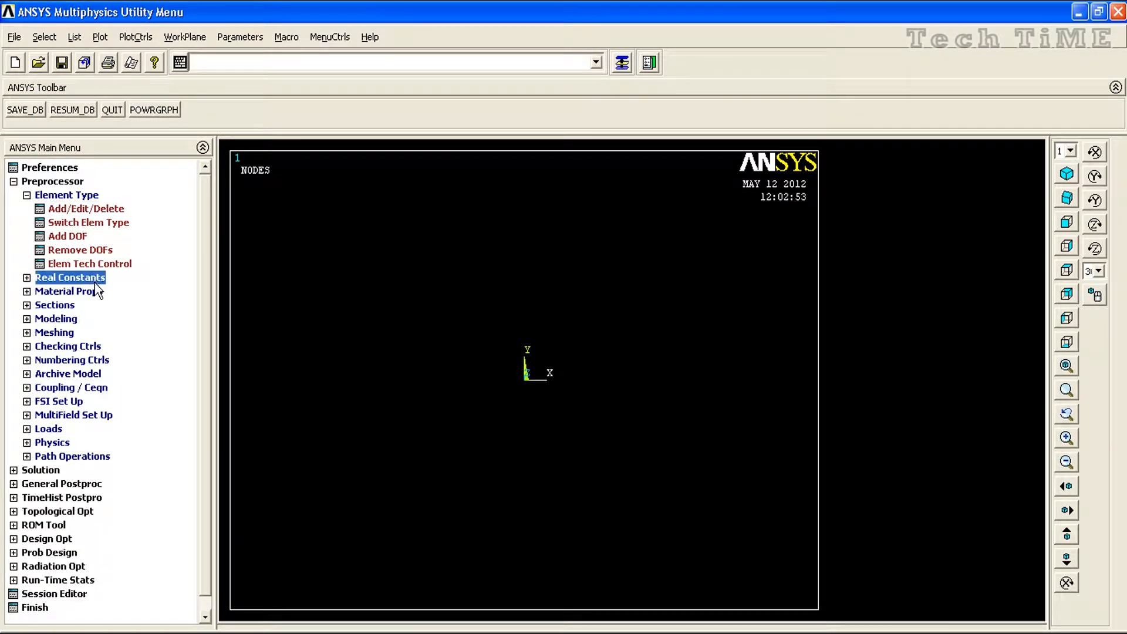
click(90, 277)
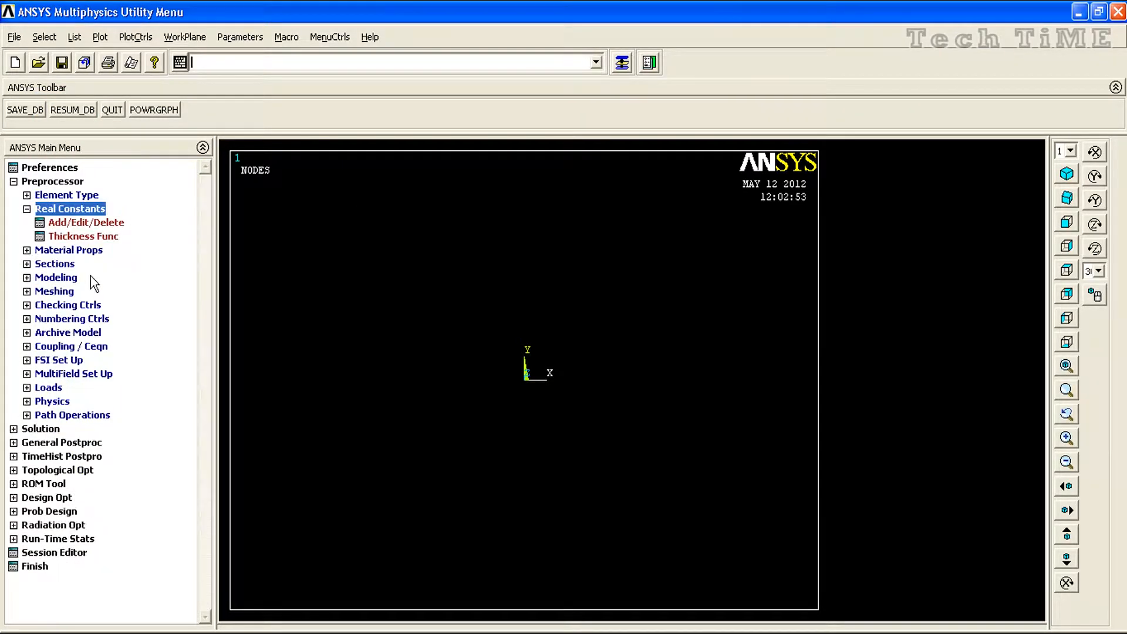
click(88, 221)
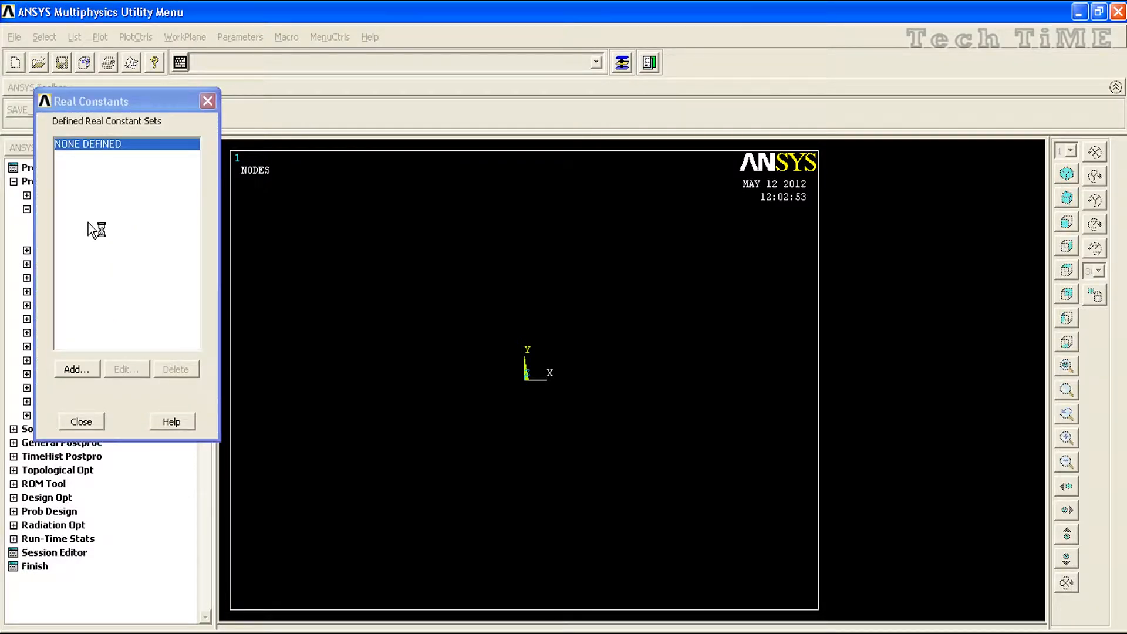
click(81, 367)
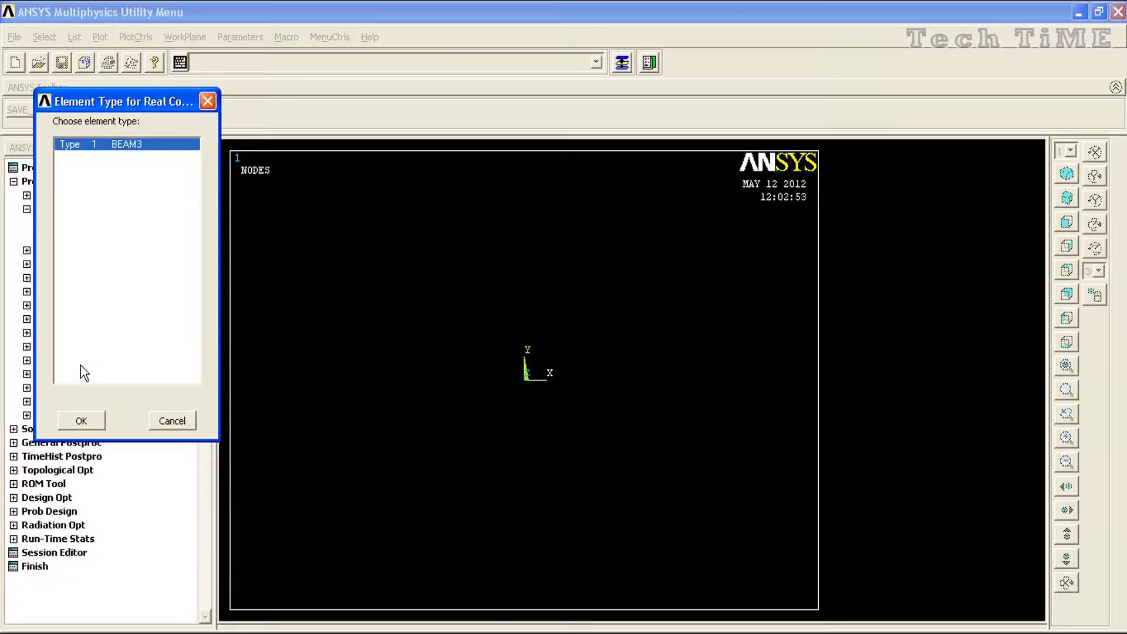
click(69, 421)
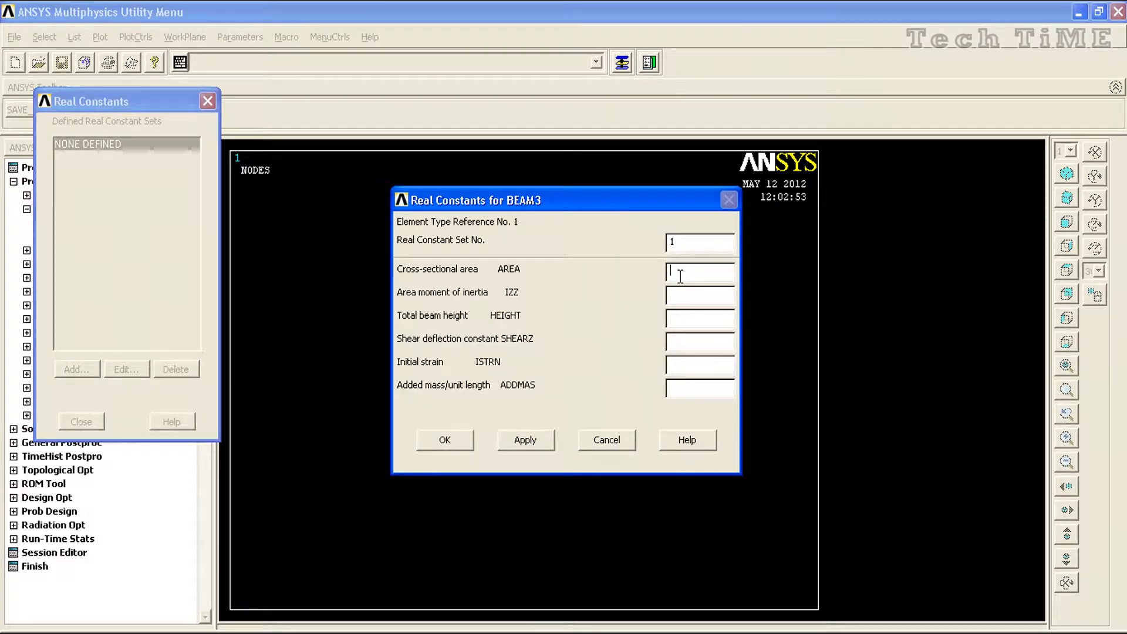
text(6.48)
click(697, 295)
text(156)
click(695, 320)
text(12.31)
click(453, 440)
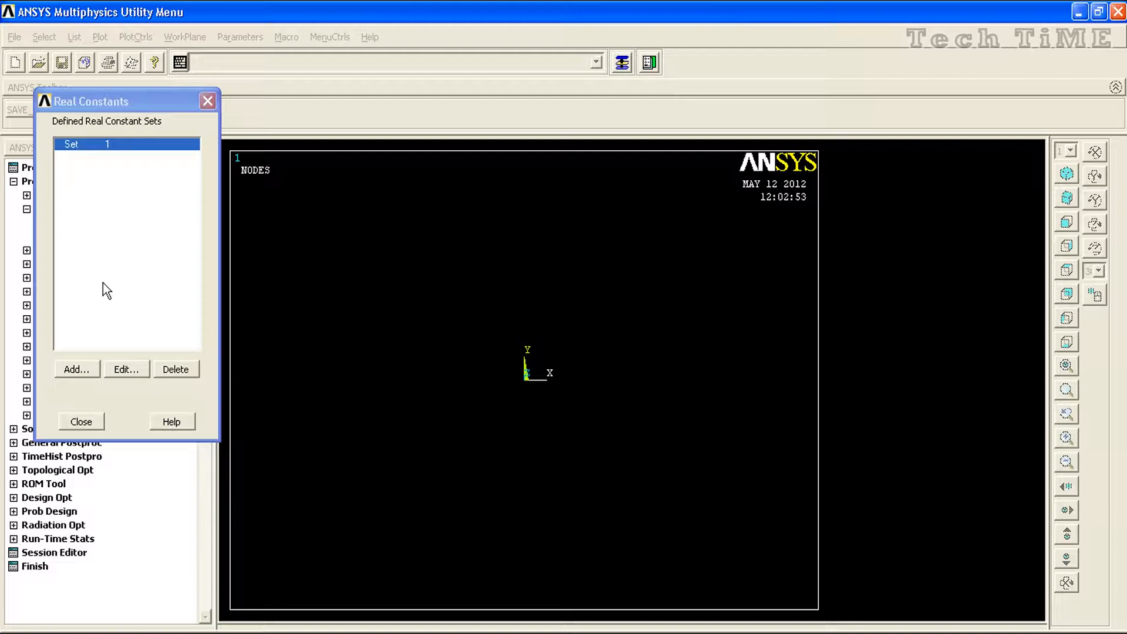
click(81, 422)
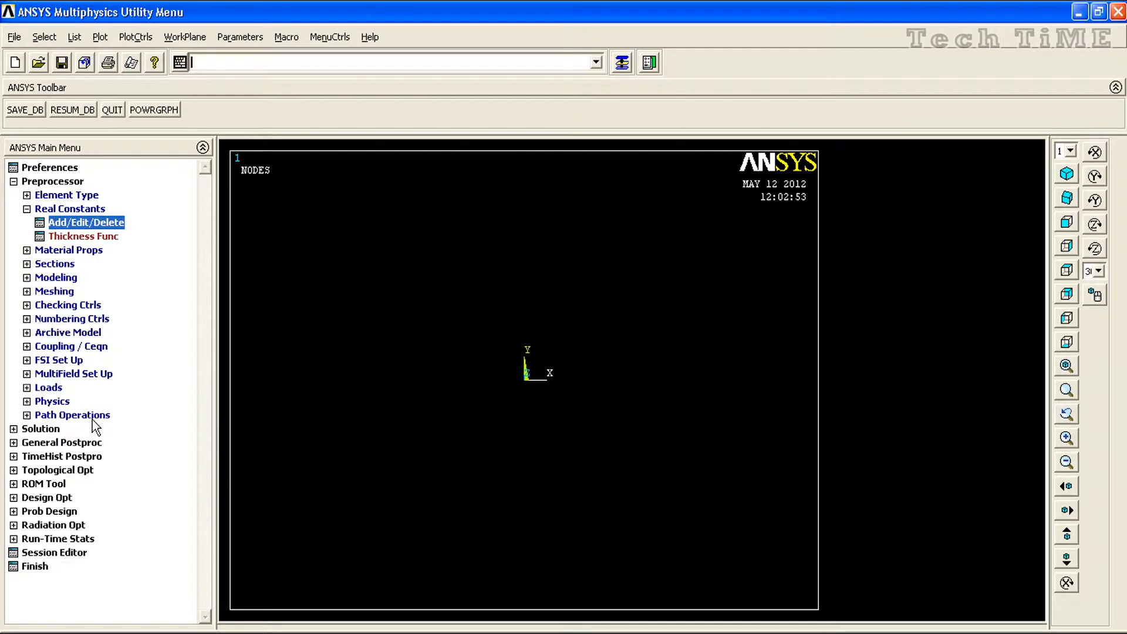
Step: Define material model 1 as structural linear elastic isotropic with EX 30e6 and PRXY 0.3
click(84, 250)
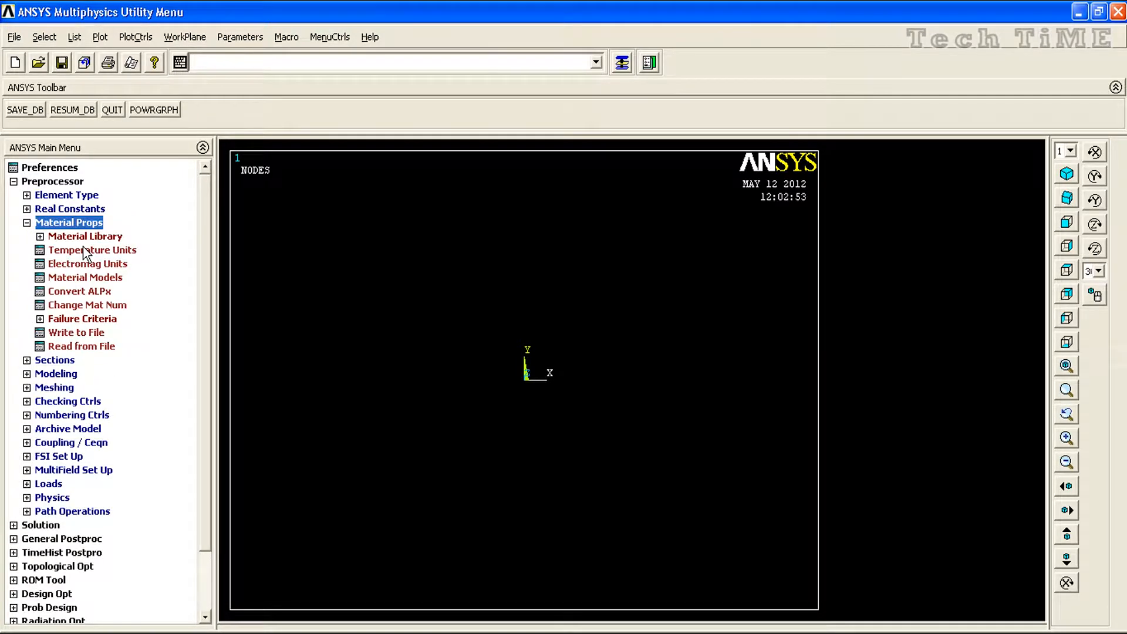
click(80, 278)
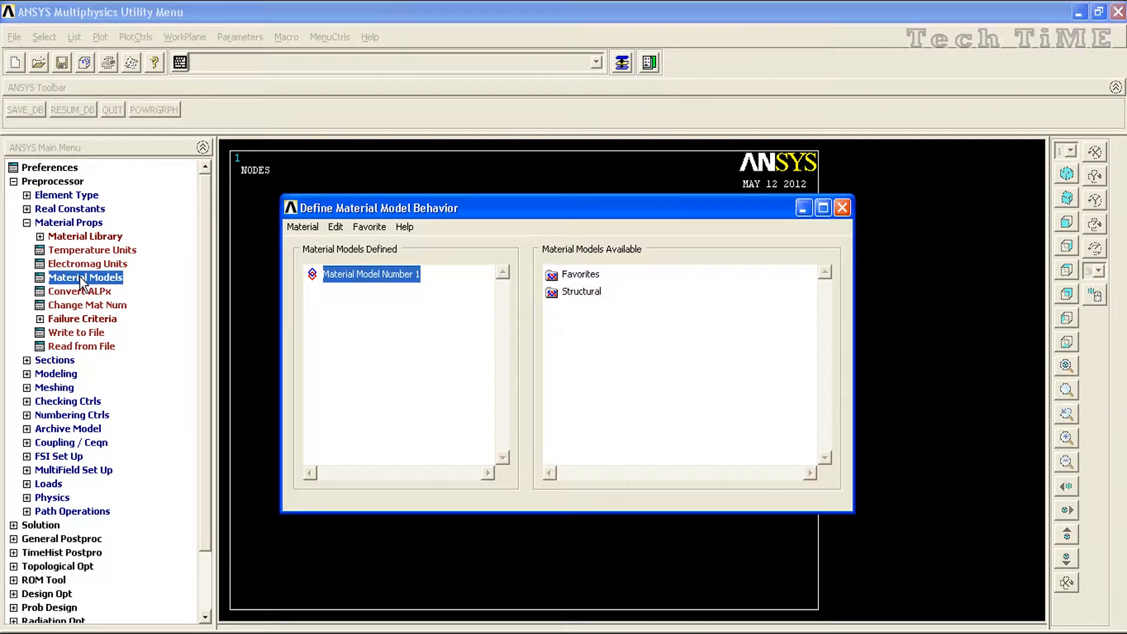
double_click(553, 288)
double_click(595, 310)
double_click(620, 324)
double_click(637, 342)
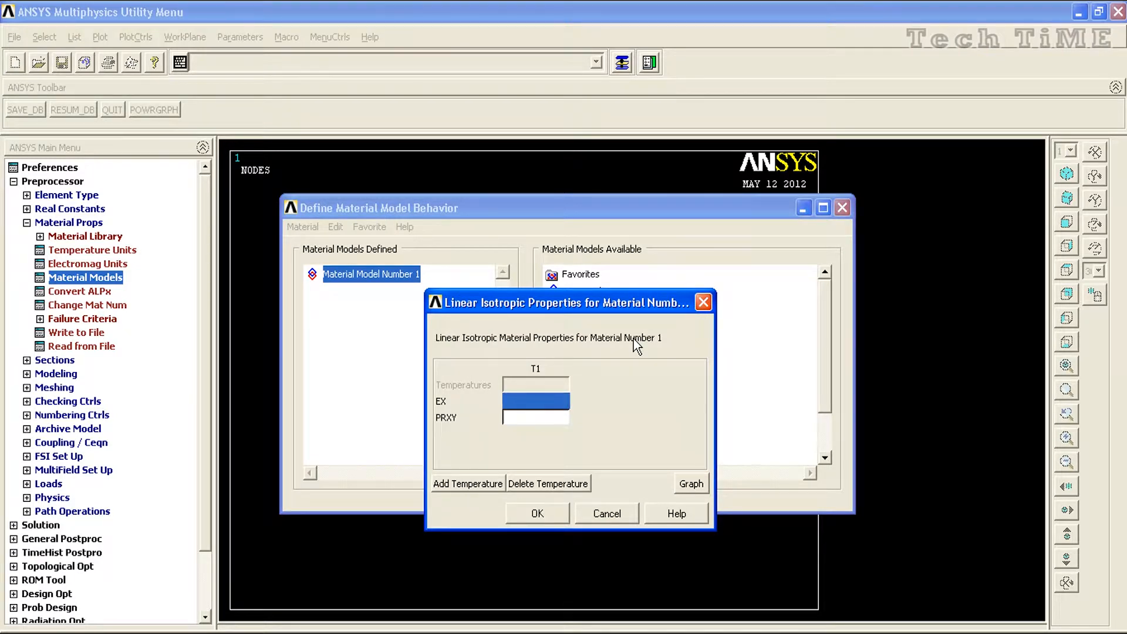
text(30e6)
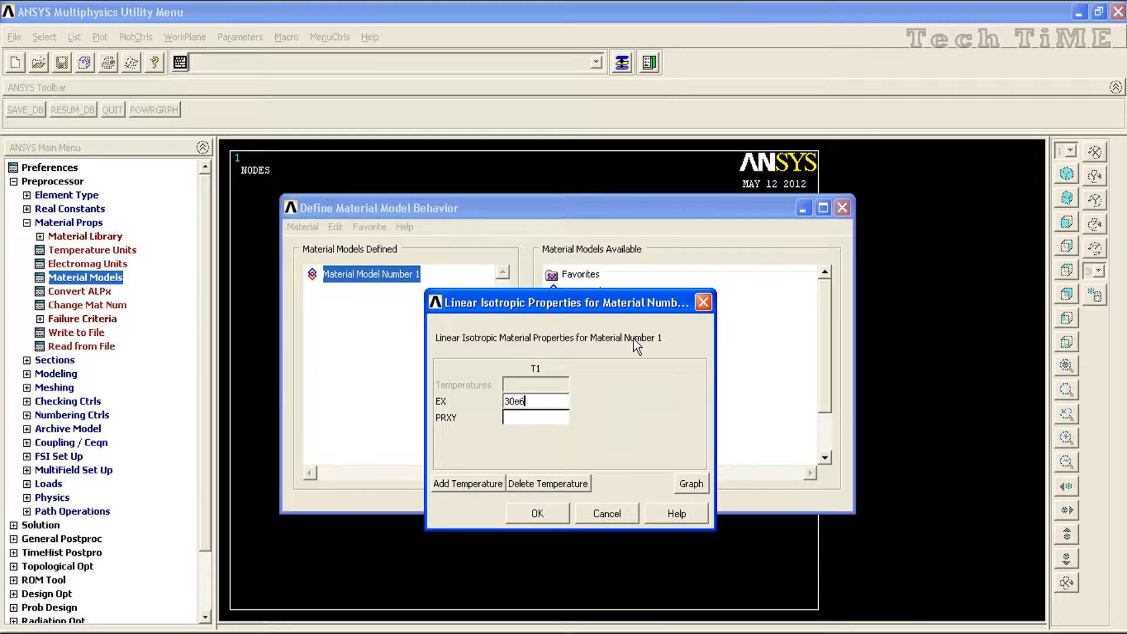
click(528, 417)
text(0.3)
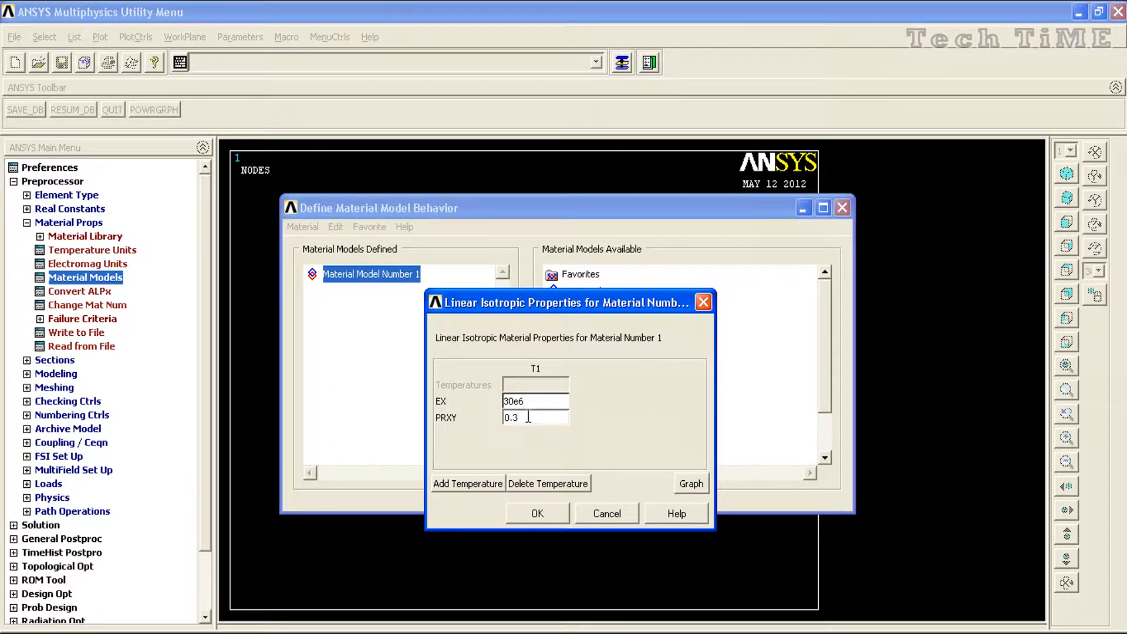
click(529, 514)
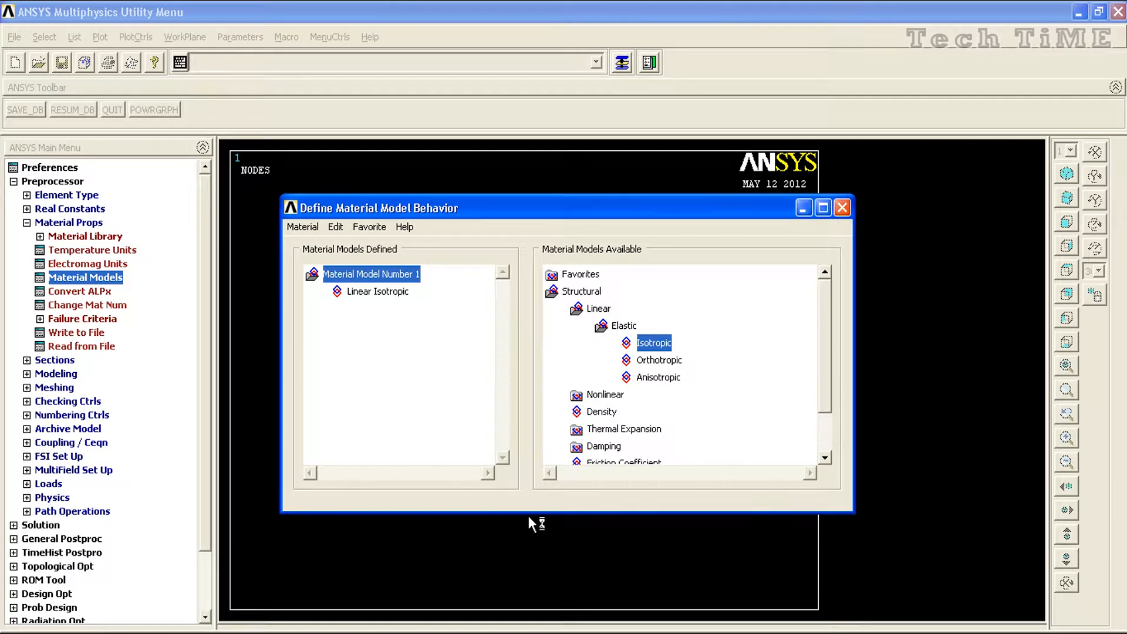
click(843, 208)
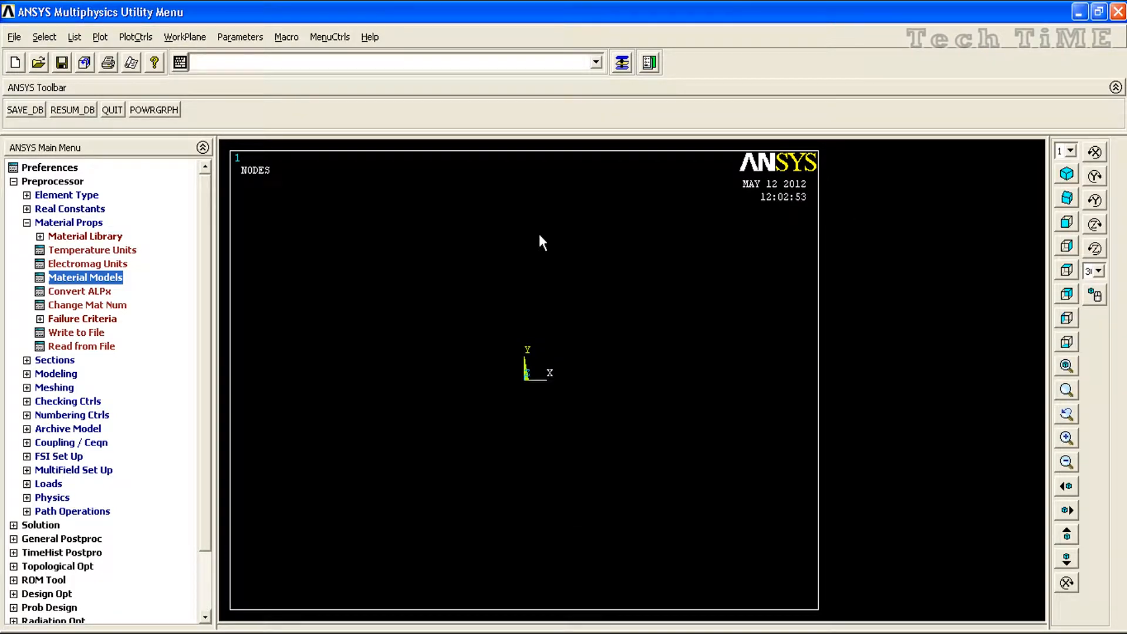
Step: Create node 1 in the active coordinate system at location 0, 0, 0
click(40, 375)
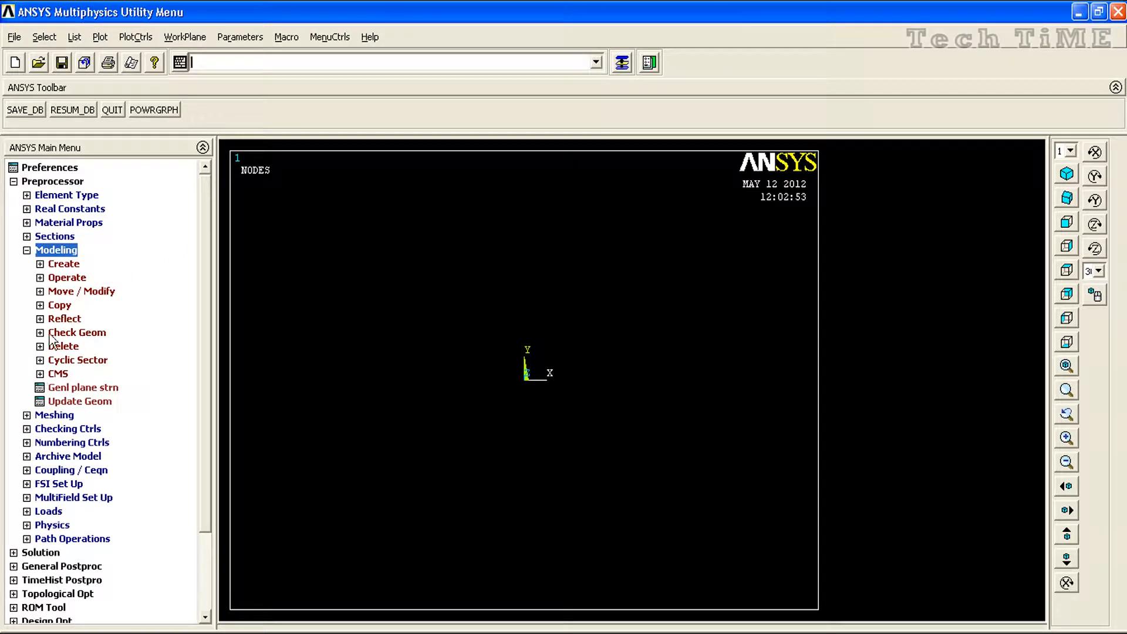
click(63, 265)
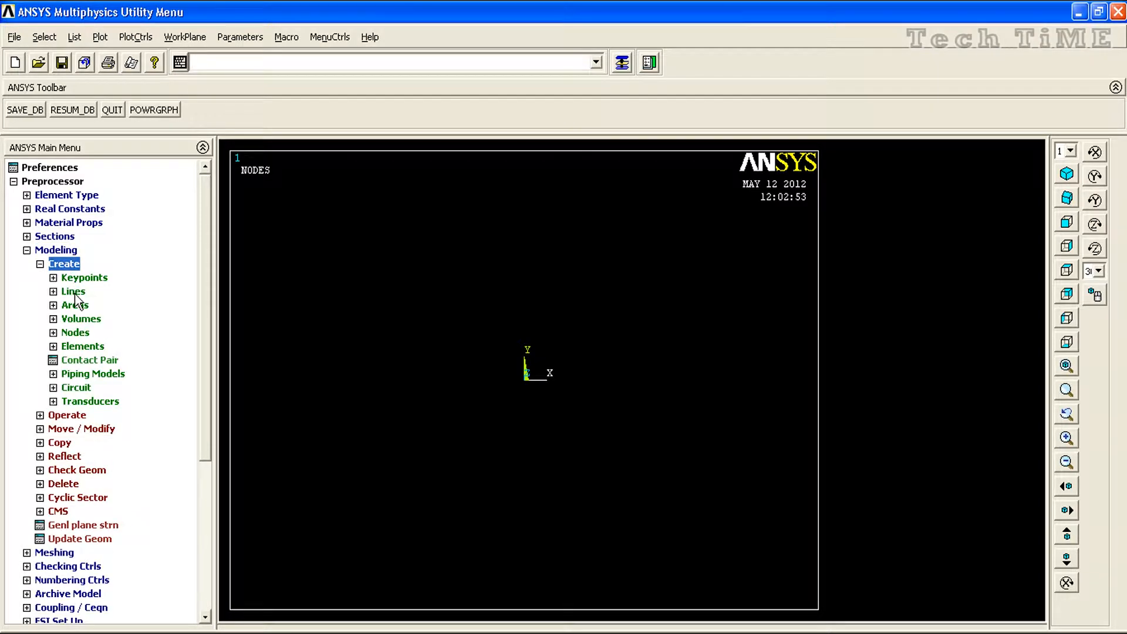
click(75, 332)
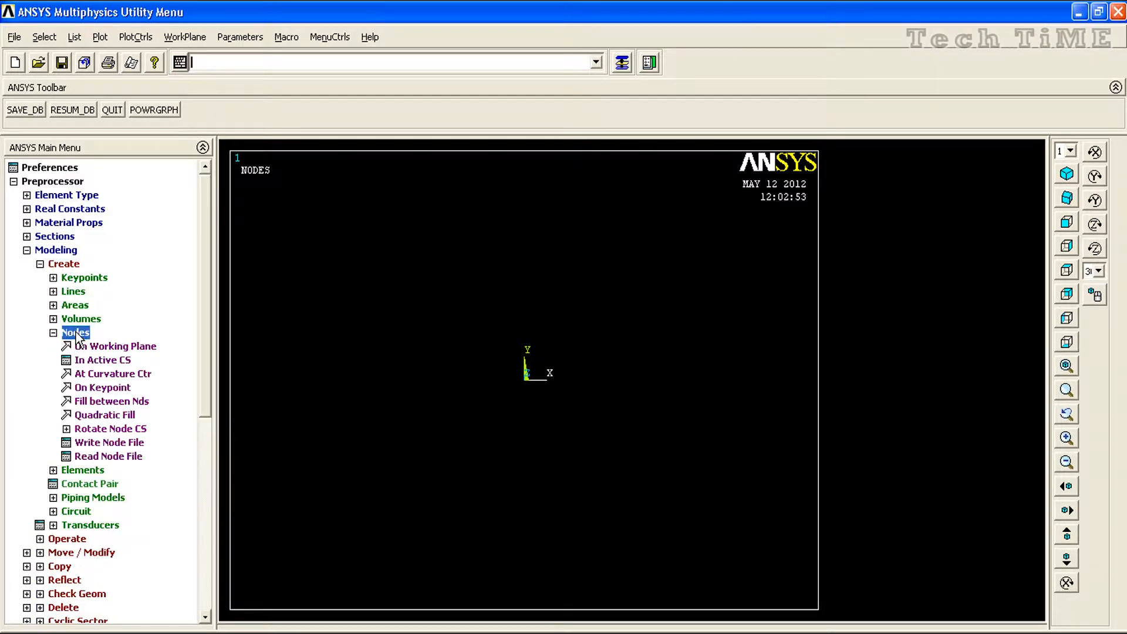
click(88, 360)
text(1)
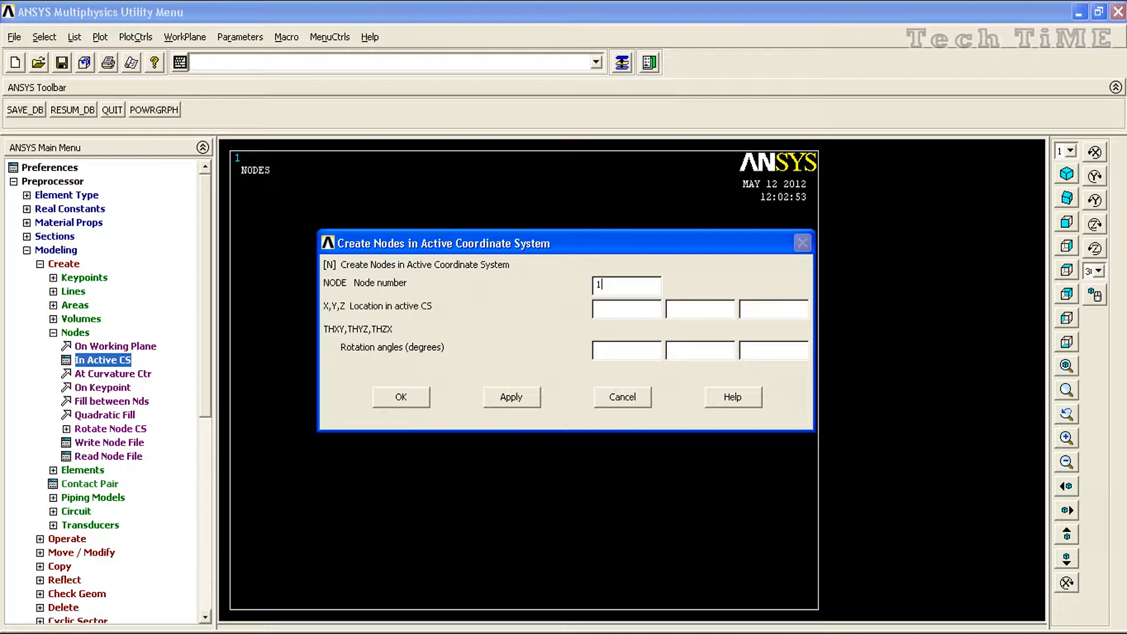
key(Tab)
text(0)
key(Tab)
text(0)
key(Tab)
text(0)
click(512, 396)
Step: Create node 2 in the active coordinate system at X 240, Y 0, Z 0
click(621, 281)
key(BackSpace)
text(2)
key(Tab)
key(Delete)
text(240)
click(520, 400)
Step: Create node 3 in the active coordinate system at X 480, Y 0, Z 0
key(BackSpace)
text(3)
click(623, 314)
key(BackSpace)
key(BackSpace)
key(BackSpace)
text(480)
click(522, 397)
Step: Create node 4 in the active coordinate system at X 0, Y 180, Z 0
key(BackSpace)
text(4)
click(634, 315)
key(BackSpace)
key(BackSpace)
key(BackSpace)
text(0)
key(Tab)
key(BackSpace)
text(180)
key(Tab)
click(514, 403)
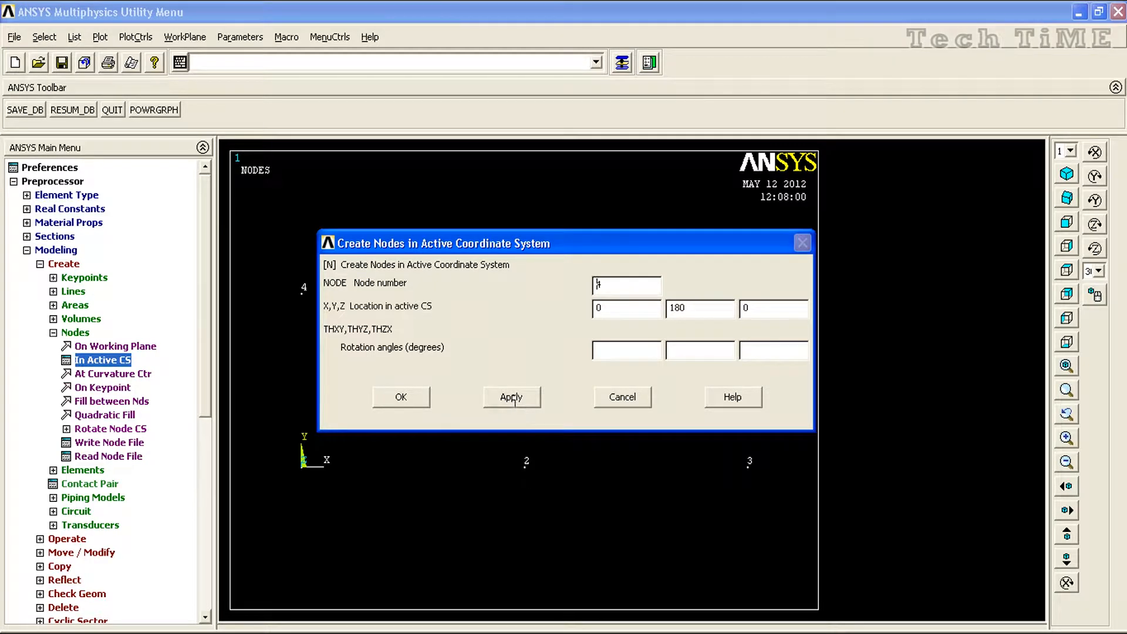
Step: Create node 5 in the active coordinate system at X 240, Y 180, Z 0
text(5)
click(616, 306)
key(BackSpace)
text(240)
click(530, 395)
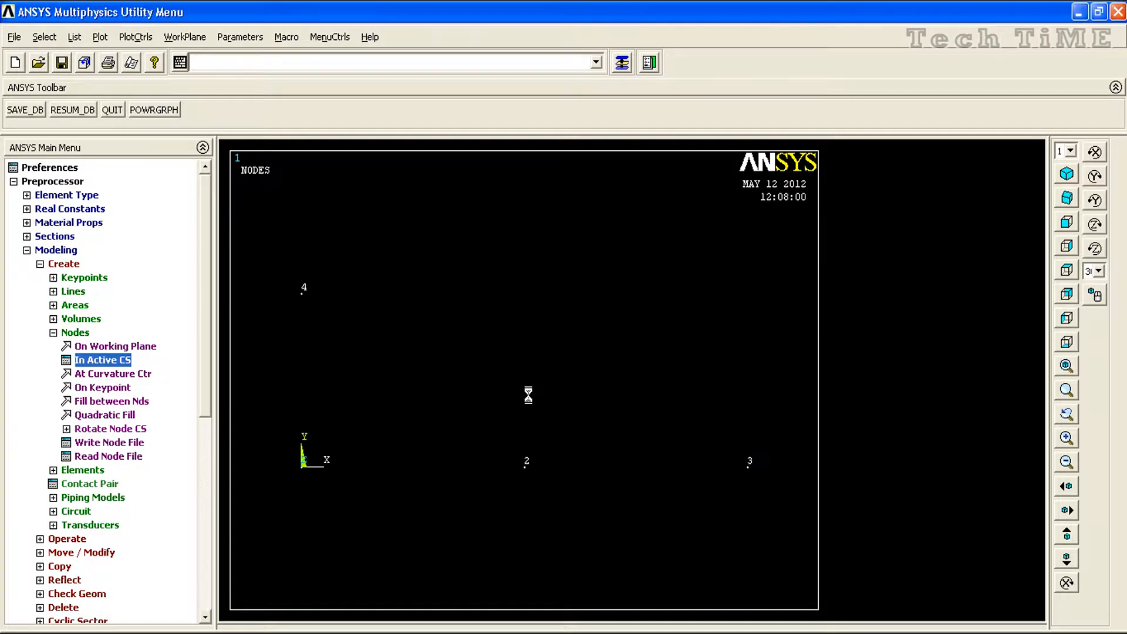
Step: Create node 6 in the active coordinate system at X 480, Y 180, Z 0
click(597, 288)
key(BackSpace)
text(6)
key(Delete)
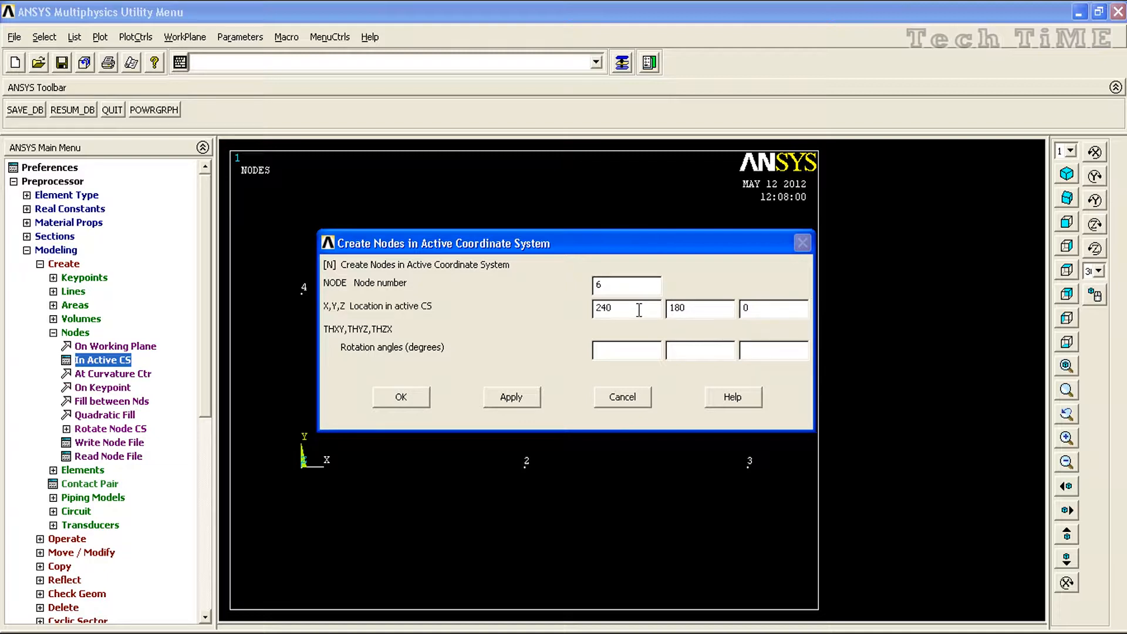
key(BackSpace)
key(BackSpace)
key(BackSpace)
text(480)
click(527, 392)
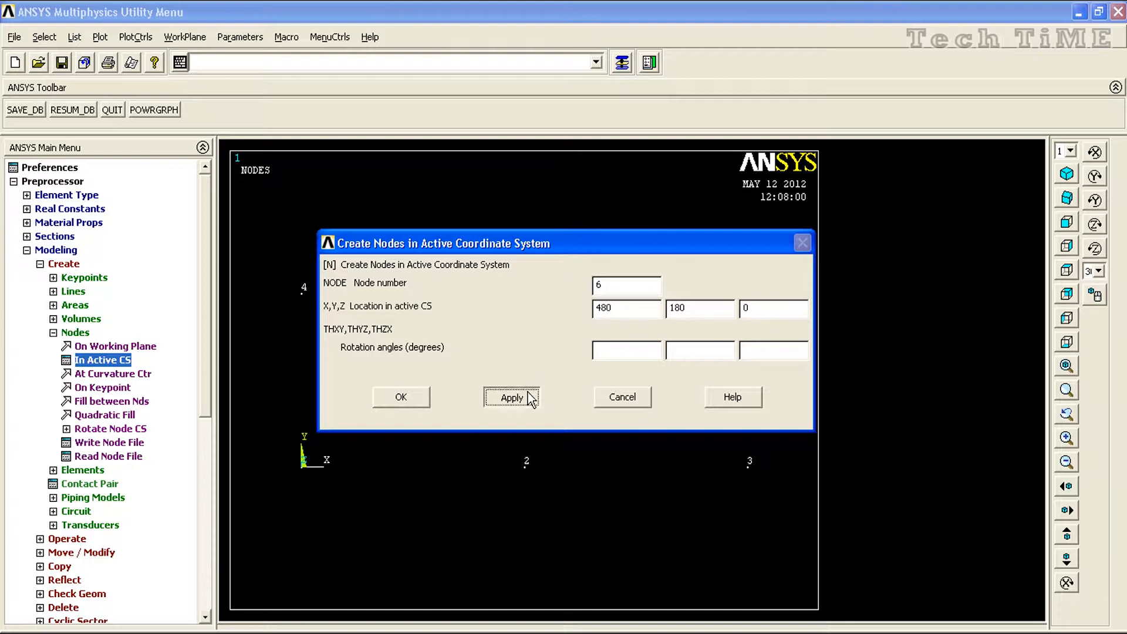
Step: Create node 7 in the active coordinate system at X 0, Y 360, Z 0
key(Delete)
text(7)
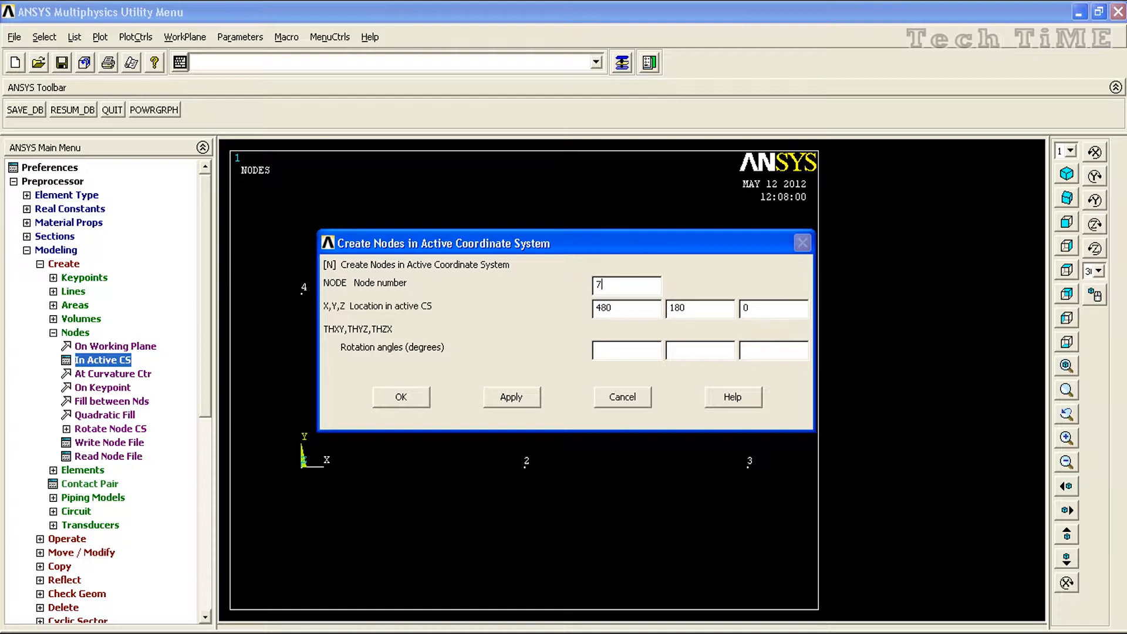
drag(623, 309, 584, 312)
text(0)
drag(707, 308, 679, 308)
text(360)
click(518, 400)
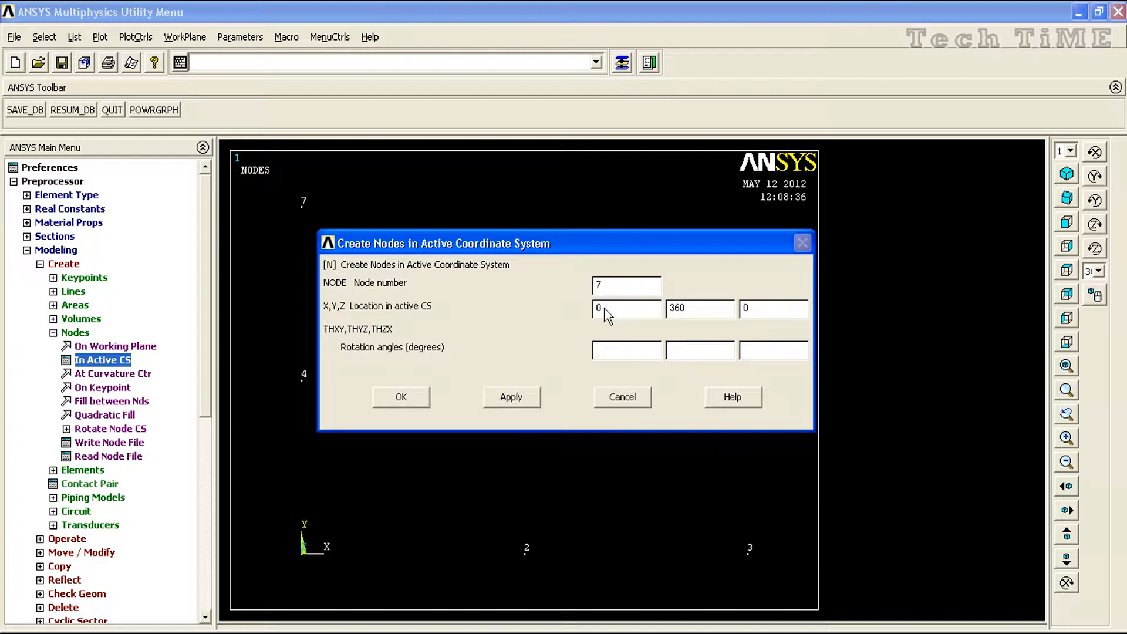
Step: Create node 8 in the active coordinate system at X 240, Y 360, Z 0
click(613, 285)
text(8)
double_click(592, 308)
text(240)
click(530, 398)
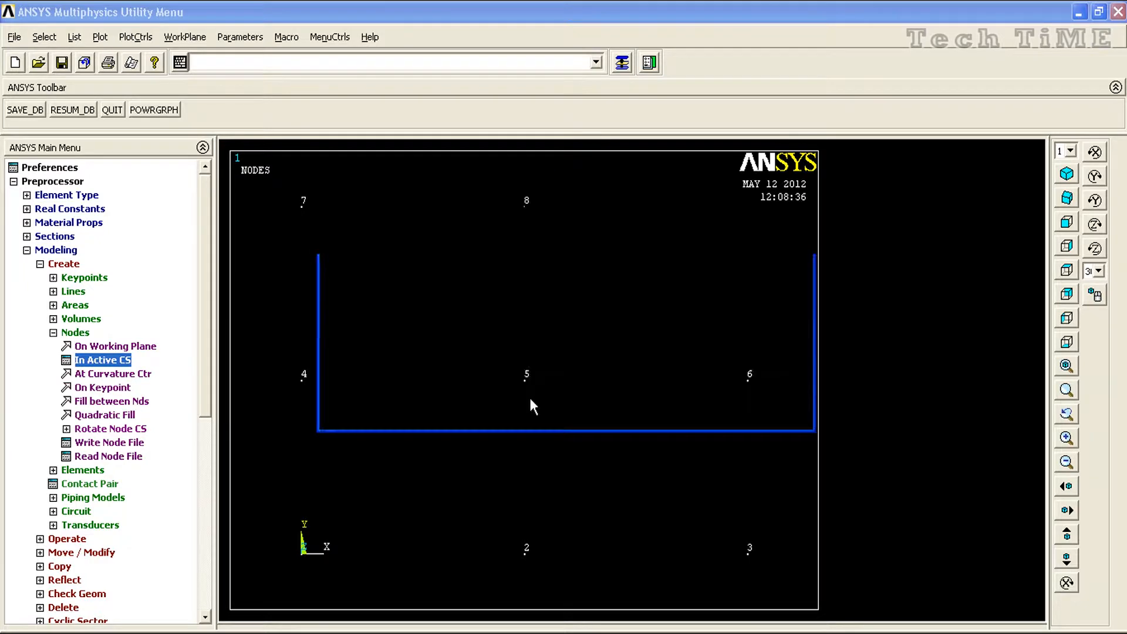
Step: Create node 9 at X 480, Y 360, Z 0 and finish creating nodes
double_click(598, 285)
text(9)
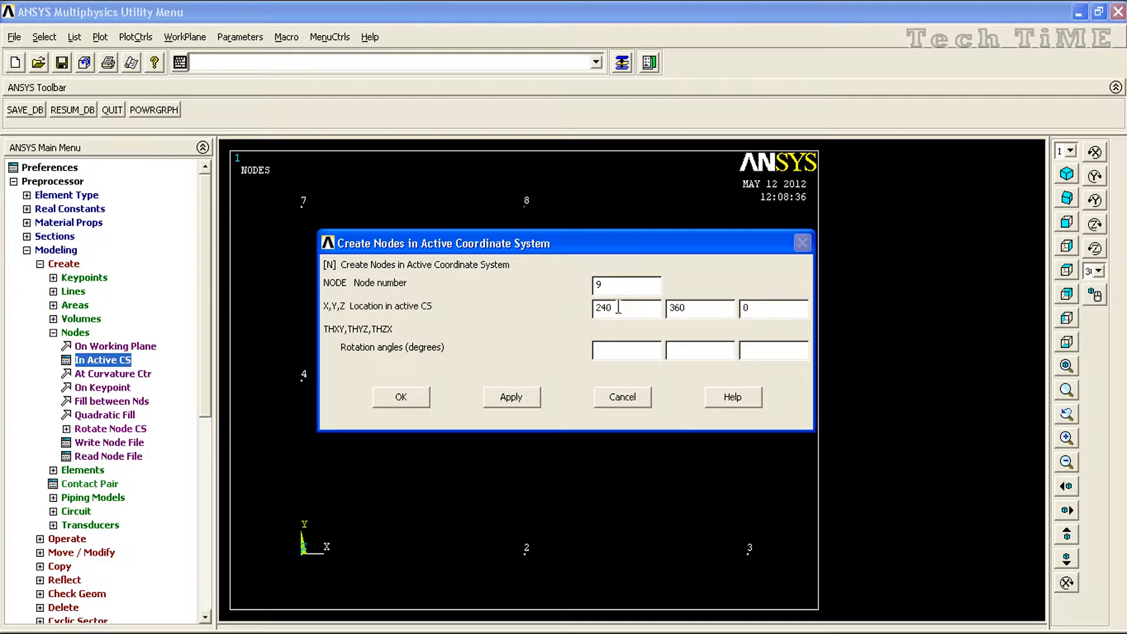
drag(617, 309, 583, 309)
text(48)
click(400, 397)
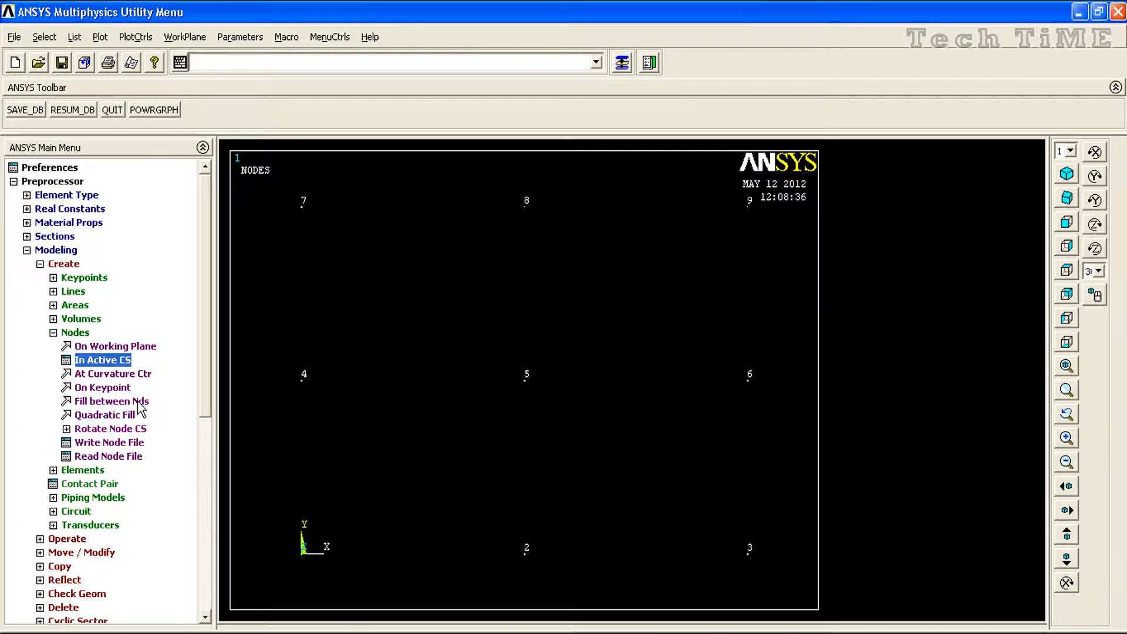
Step: Create an auto-numbered beam element through nodes 1 and 4
click(53, 332)
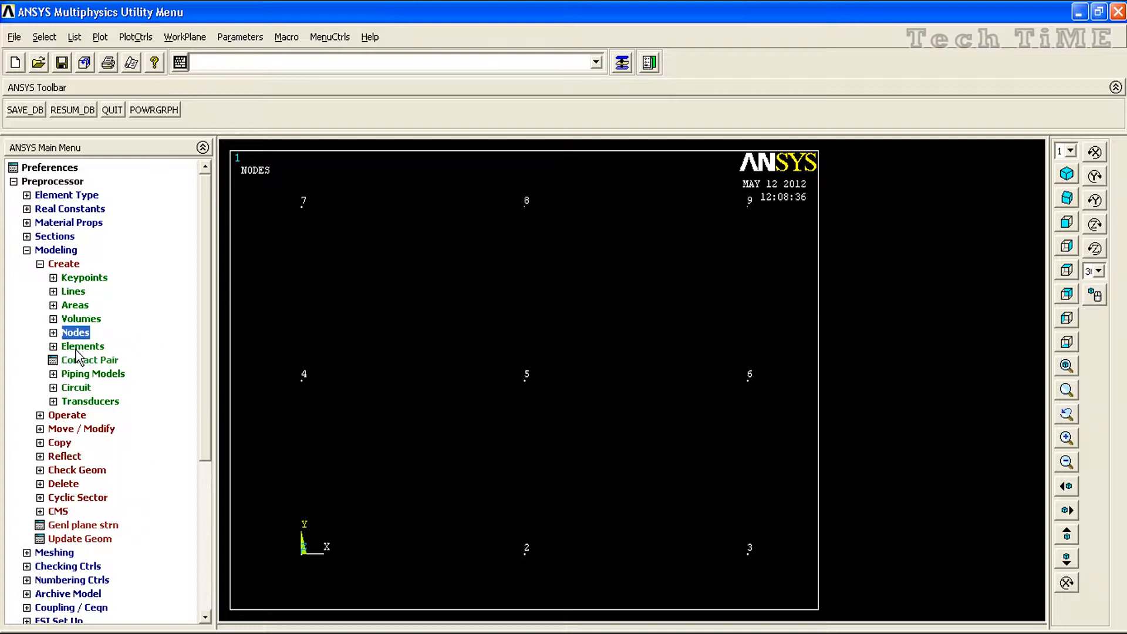
click(76, 347)
click(89, 376)
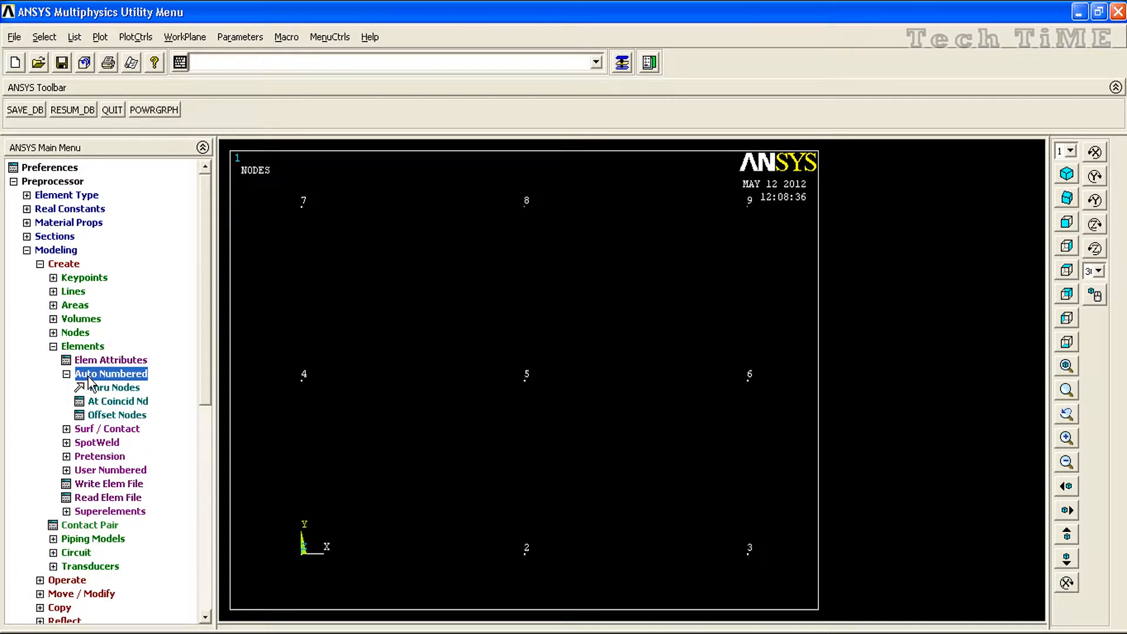
click(96, 390)
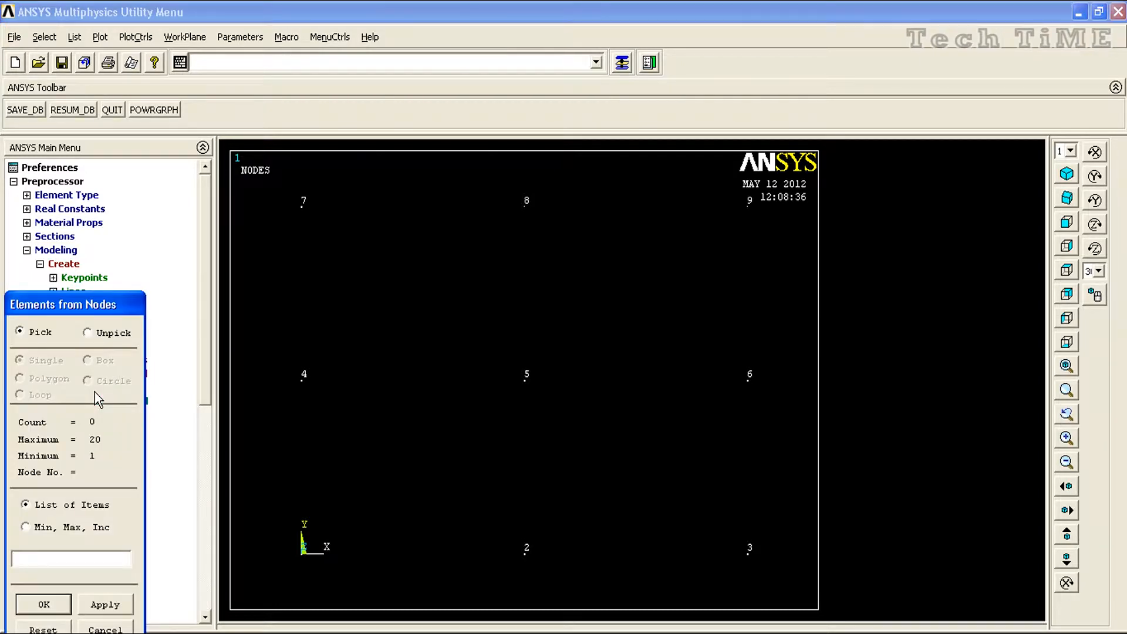
click(316, 573)
click(105, 606)
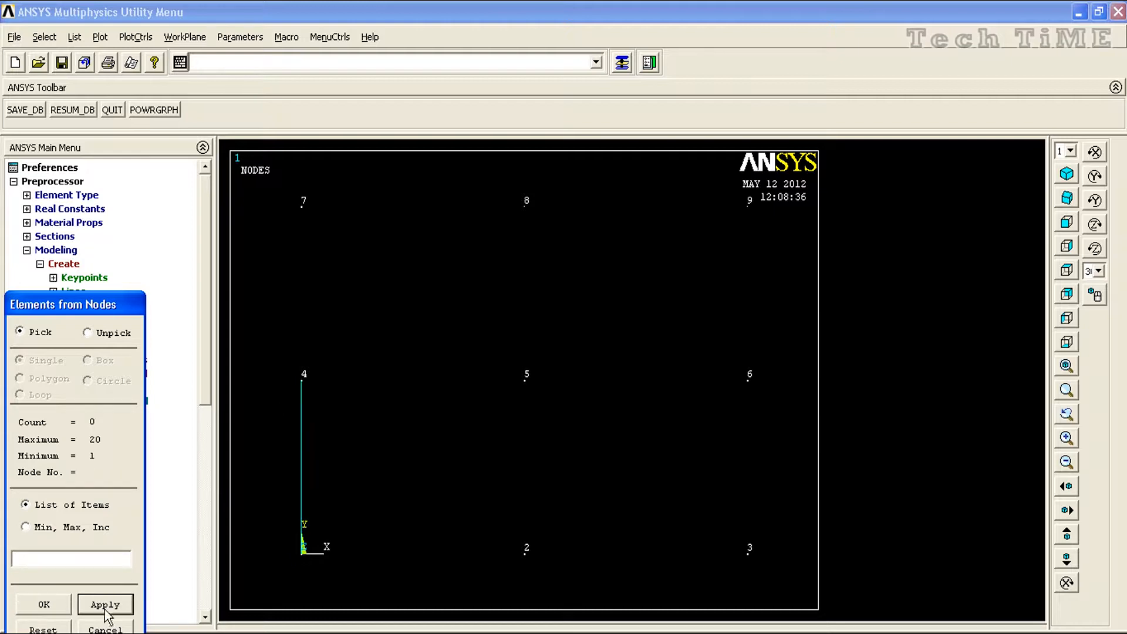
Step: Create beam elements between nodes 4 and 5 and between nodes 5 and 2
click(320, 423)
click(532, 393)
click(119, 608)
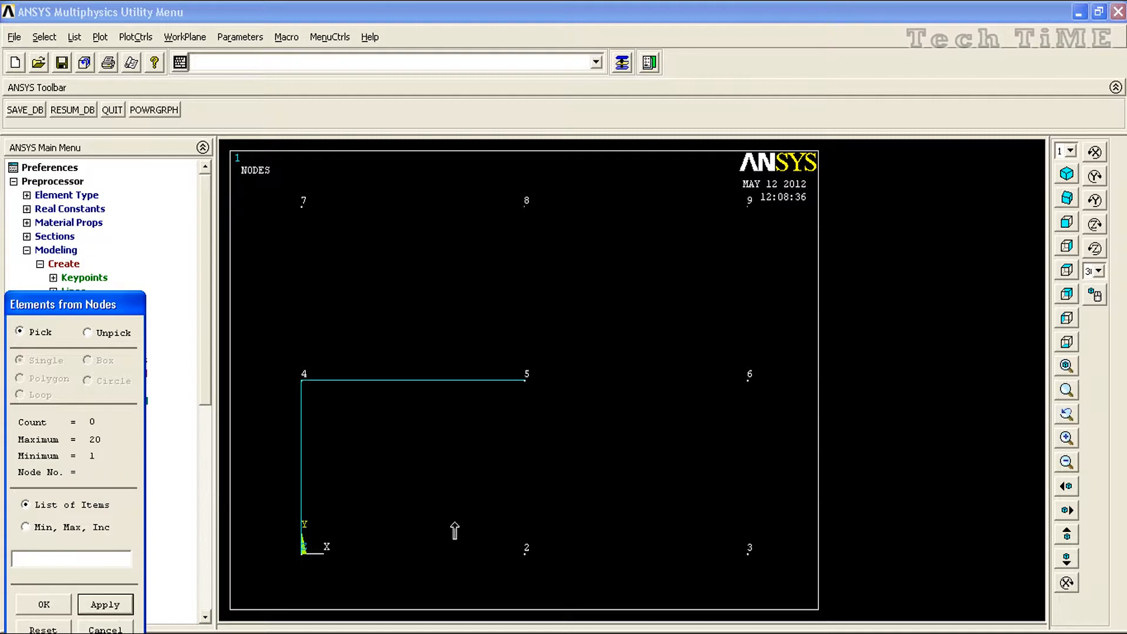
click(527, 369)
click(126, 606)
Step: Create beam elements between nodes 5 and 6 and between nodes 9 and 6
click(541, 386)
click(736, 386)
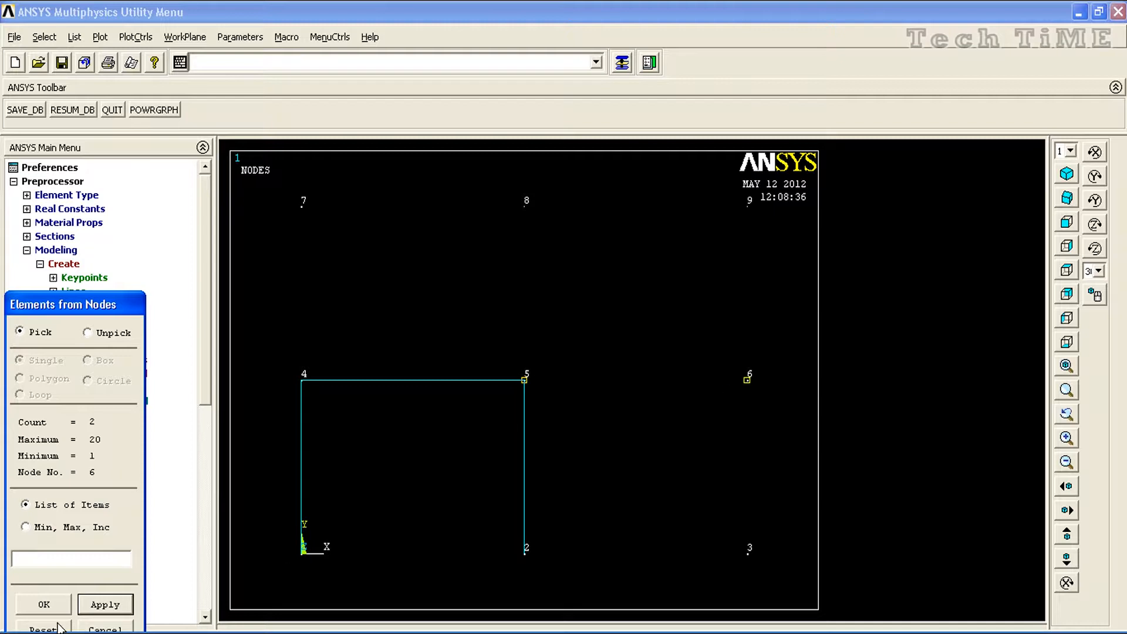
click(104, 604)
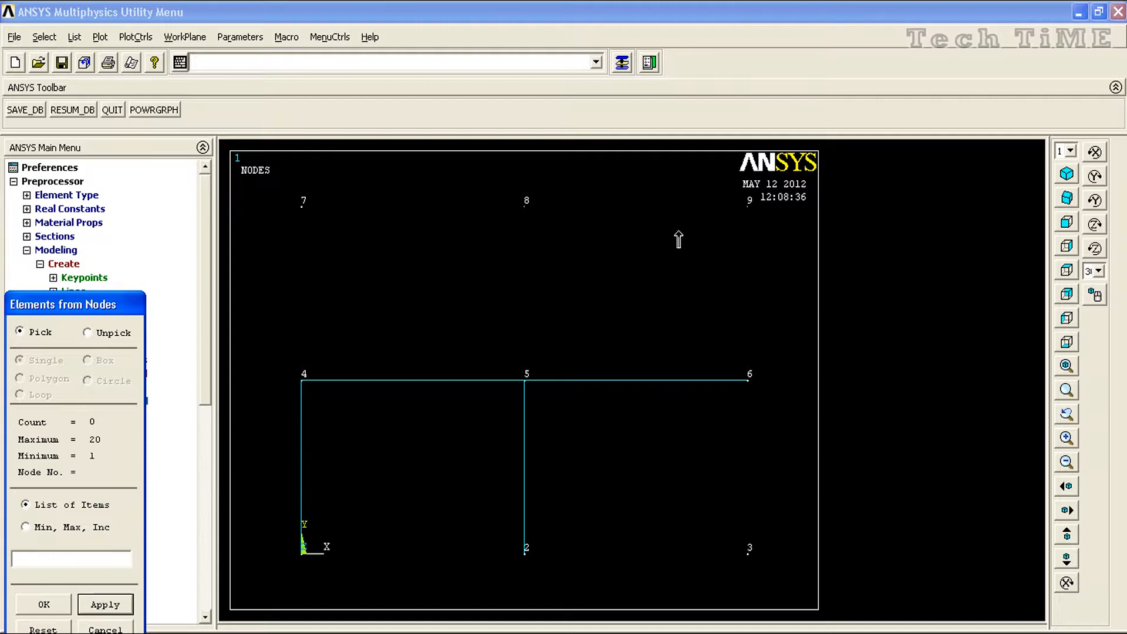
click(721, 227)
click(742, 353)
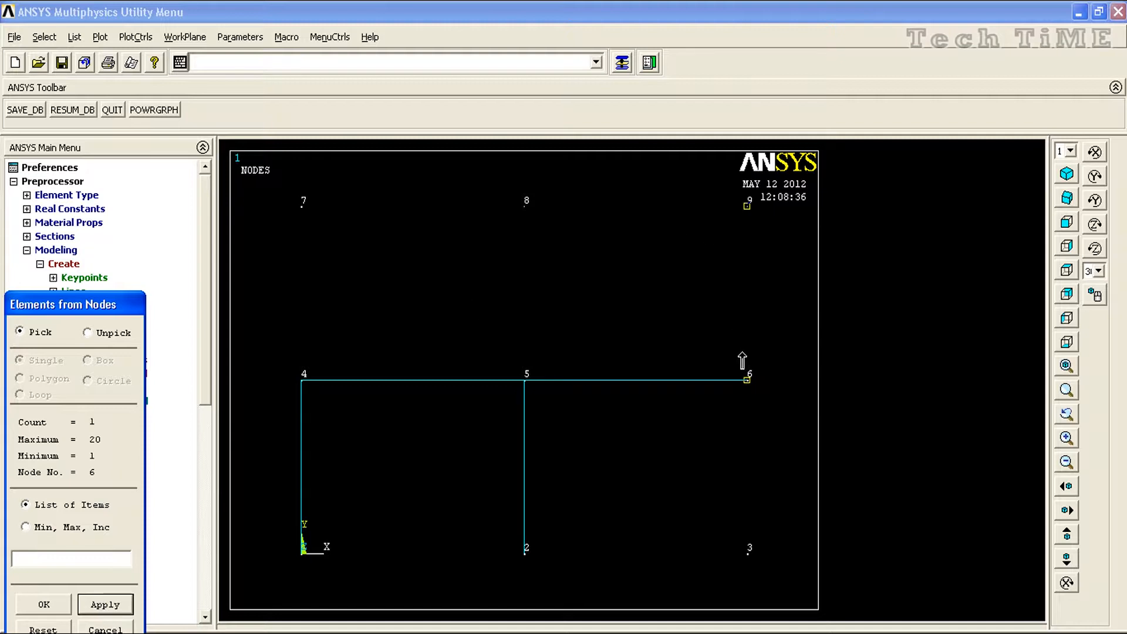
click(108, 605)
Step: Create beam elements between nodes 8 and 9 and between nodes 8 and 5
click(547, 230)
click(720, 224)
click(106, 606)
click(545, 211)
click(521, 379)
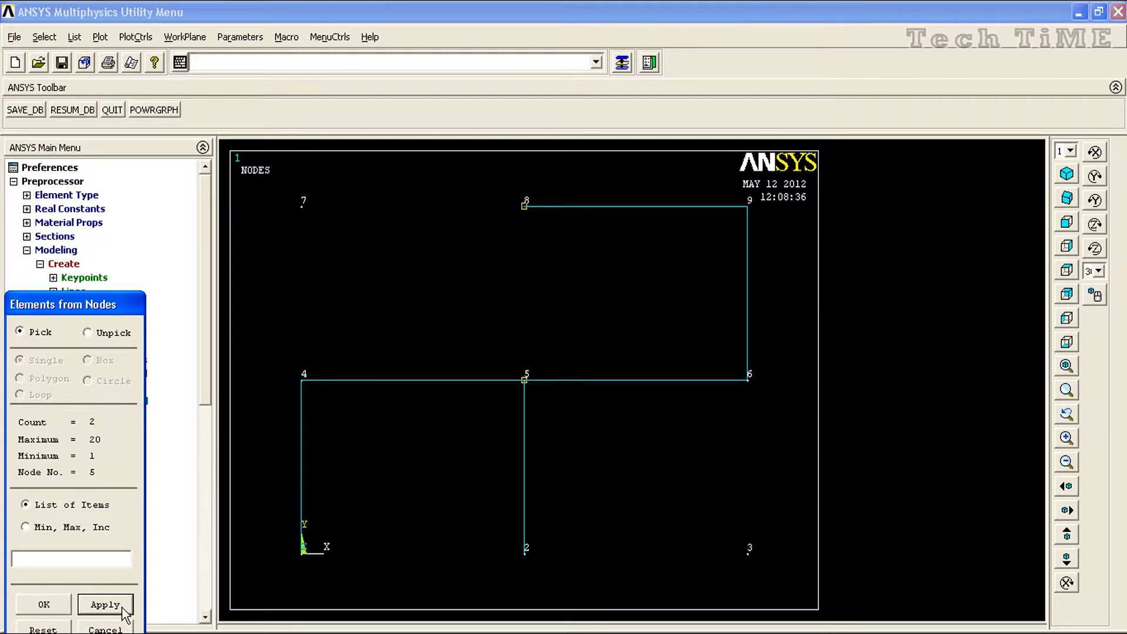
click(107, 605)
Step: Create beam elements between nodes 7 and 8 and between nodes 7 and 4
click(324, 220)
click(516, 224)
click(106, 605)
click(304, 223)
click(304, 380)
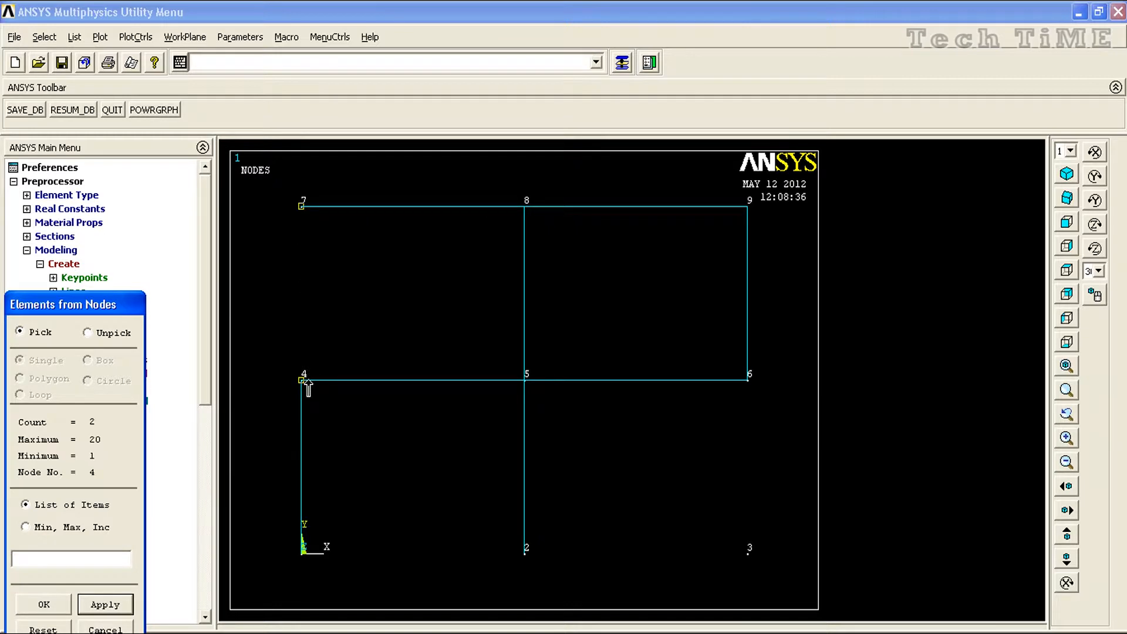
click(106, 605)
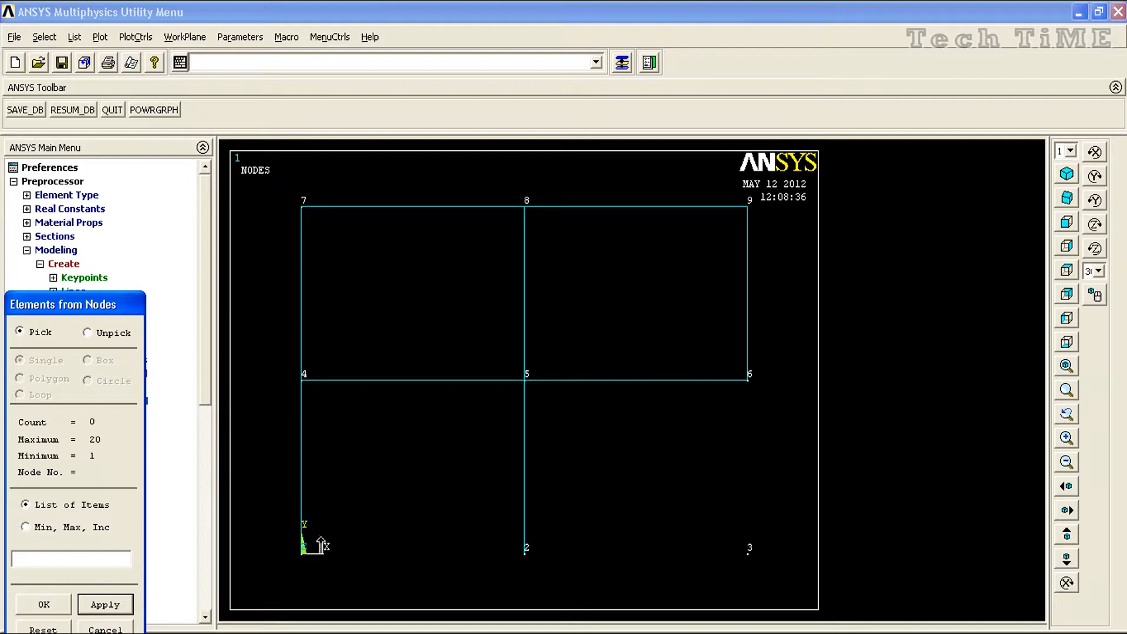
Step: Create the beam element between nodes 6 and 3 and finish creating elements
click(755, 394)
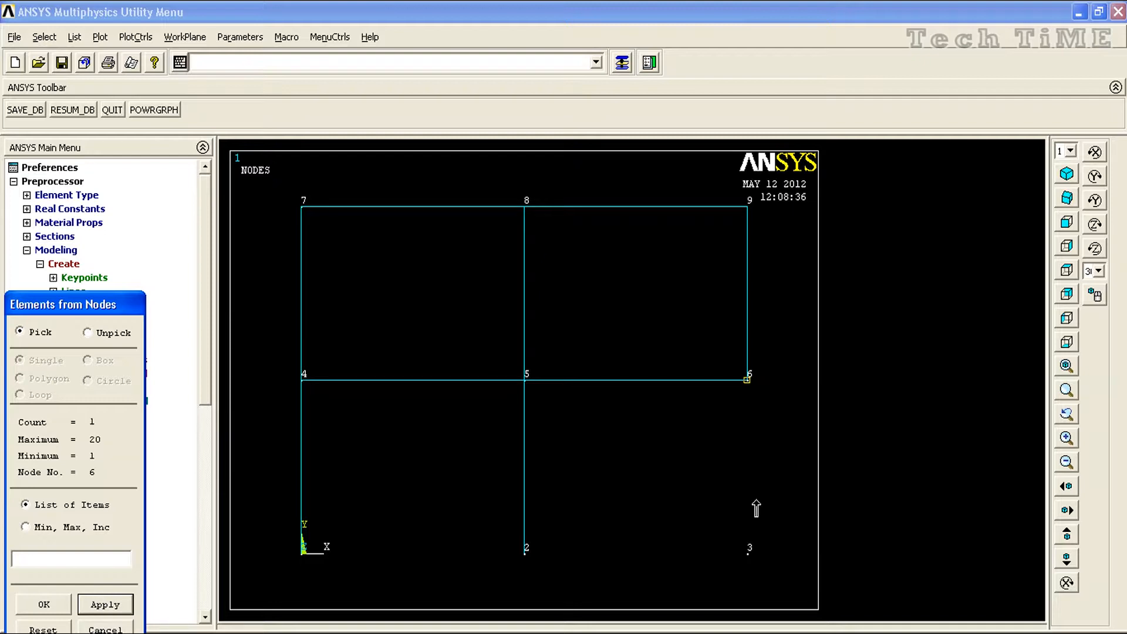
click(758, 555)
click(41, 608)
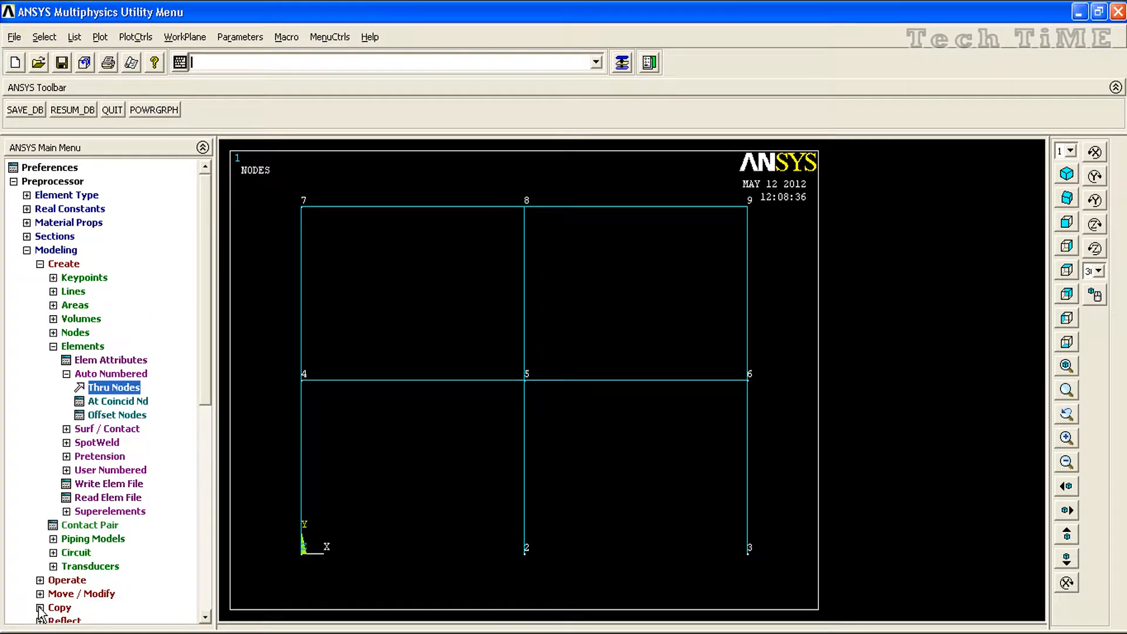
click(27, 250)
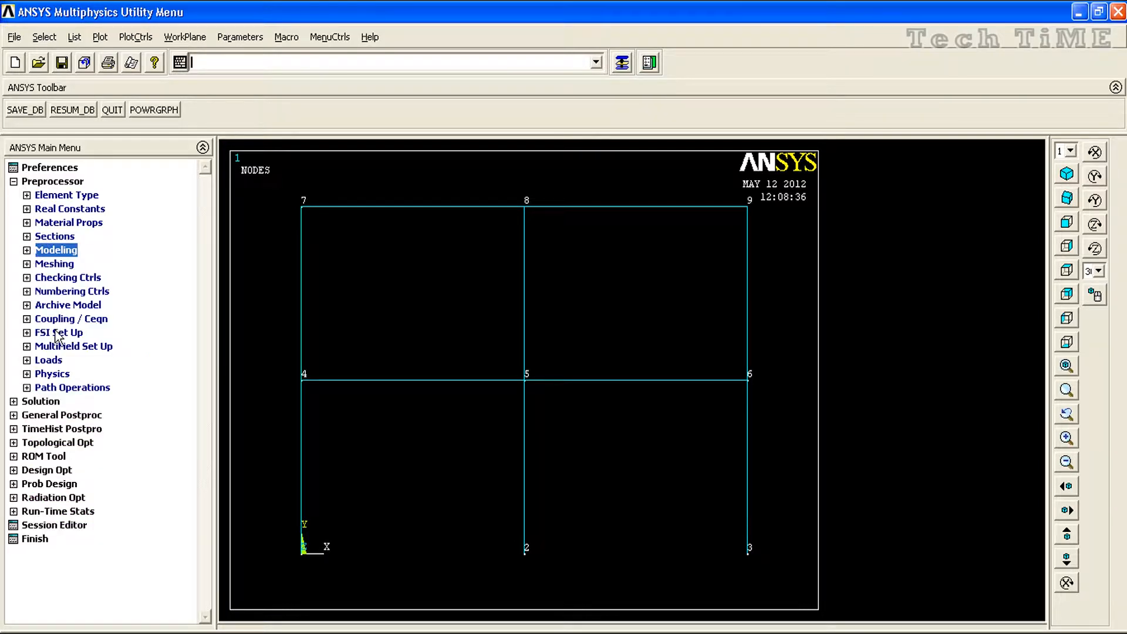
Step: Apply a structural displacement constraint in UY, as a constant value, to the base nodes 1, 2 and 3
click(42, 401)
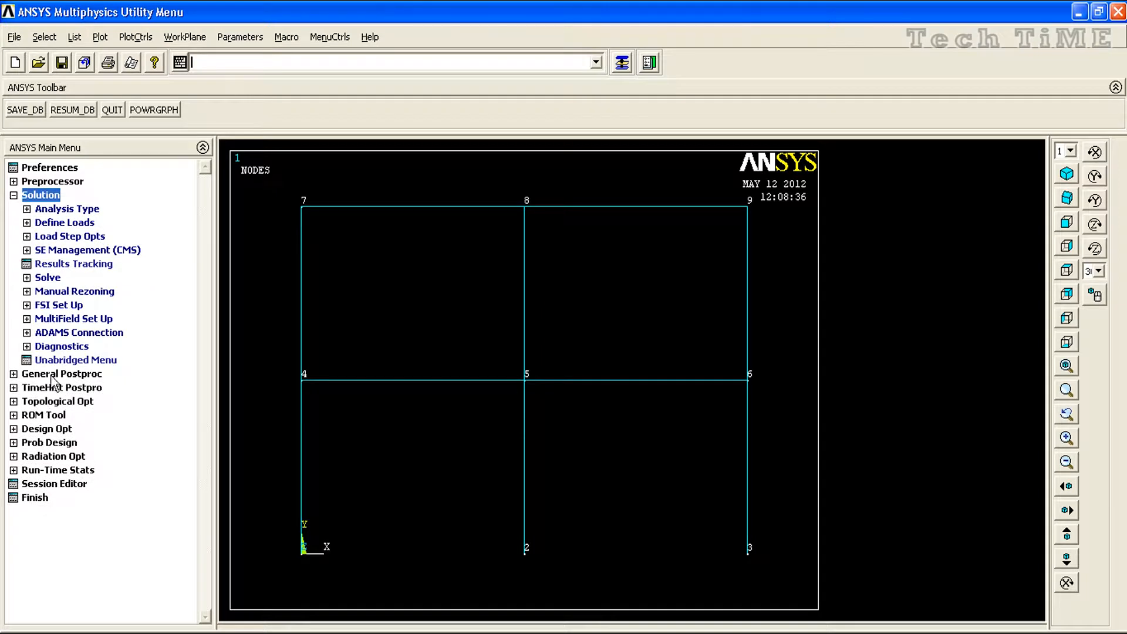
click(74, 225)
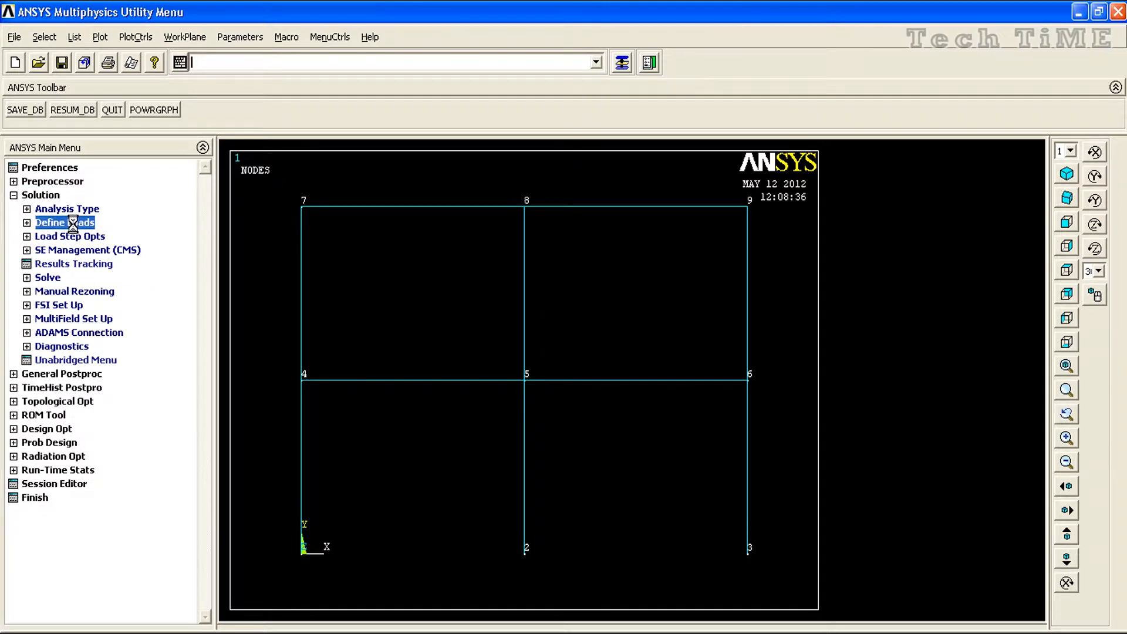
click(68, 251)
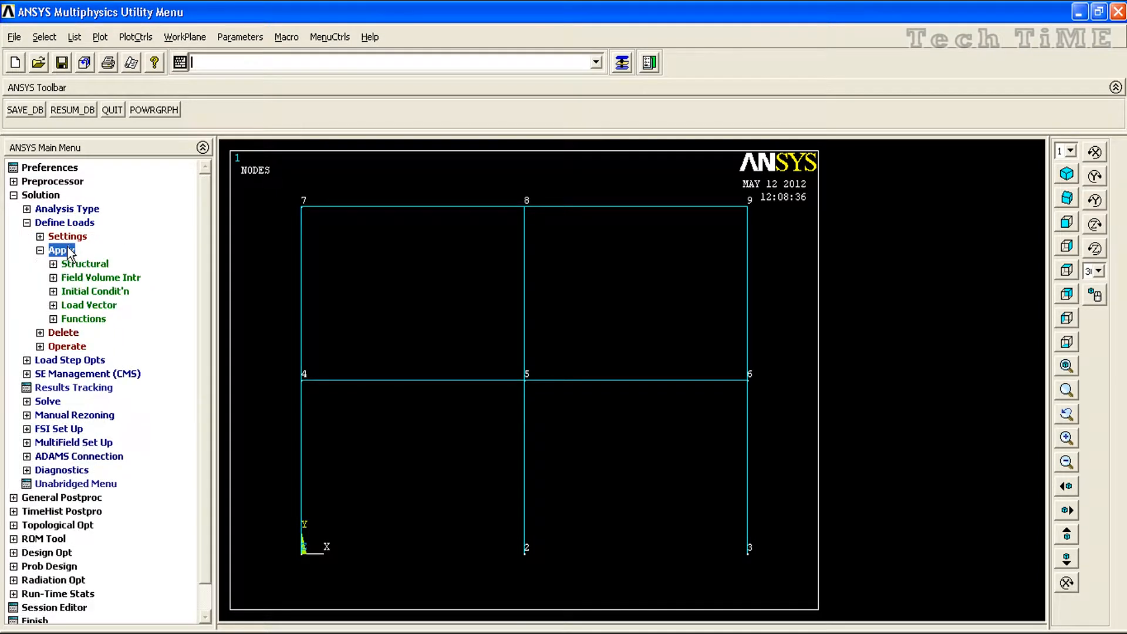
click(81, 265)
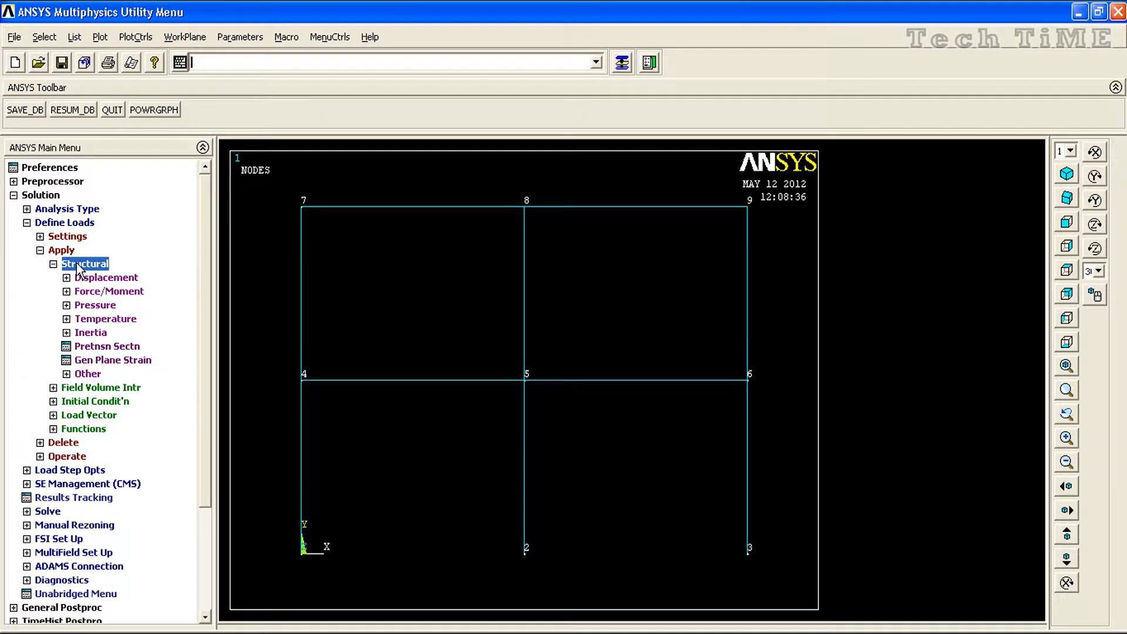
click(86, 278)
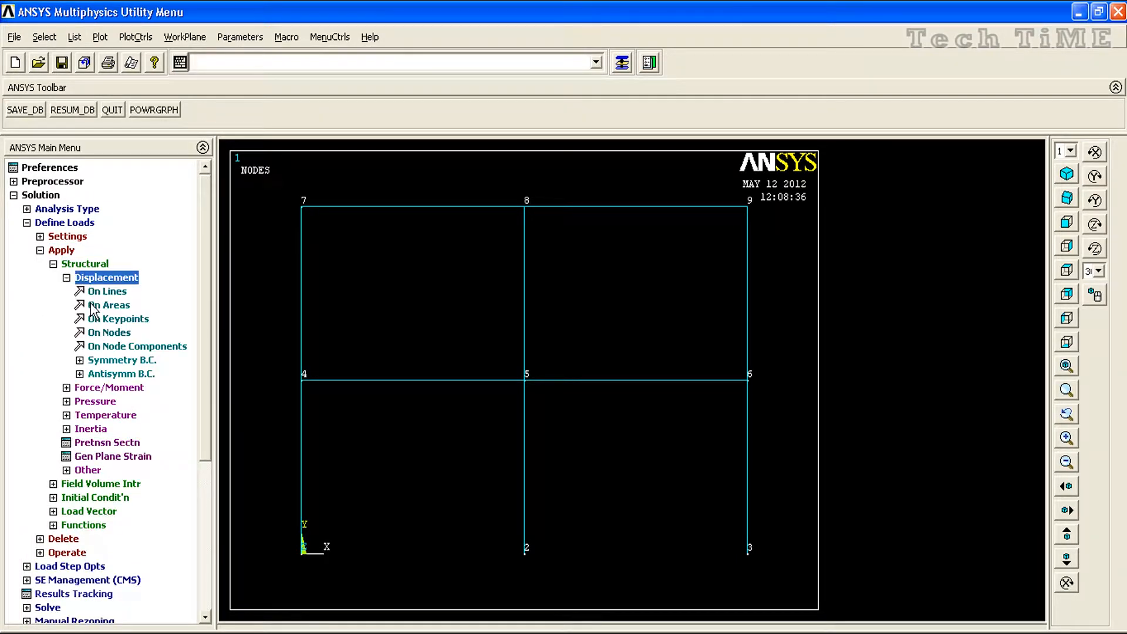
click(99, 334)
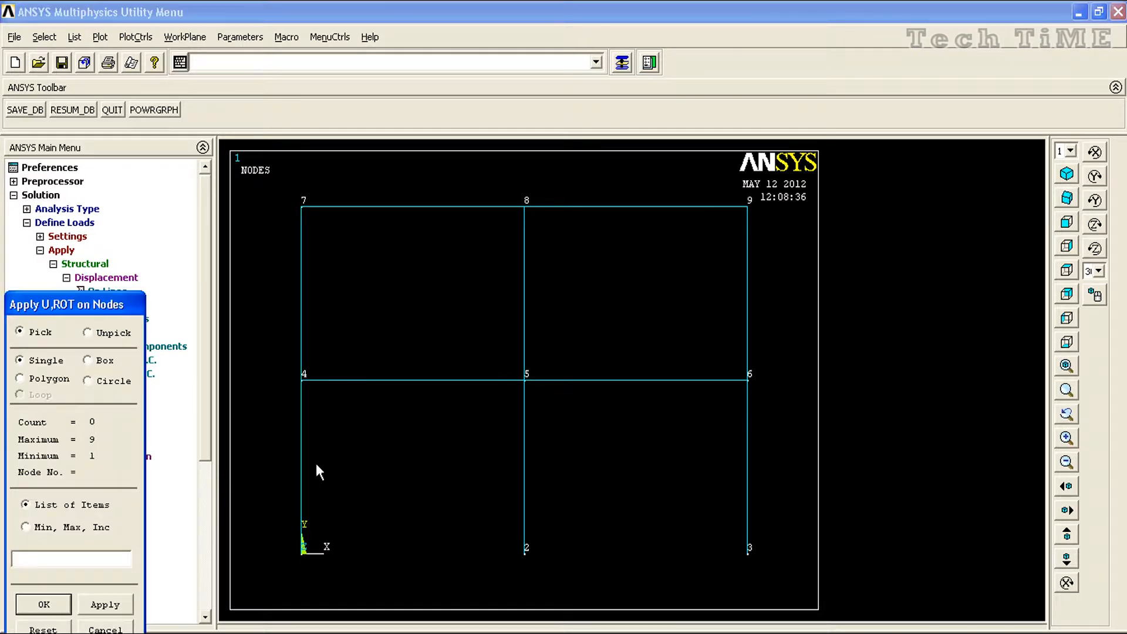
click(307, 556)
click(517, 575)
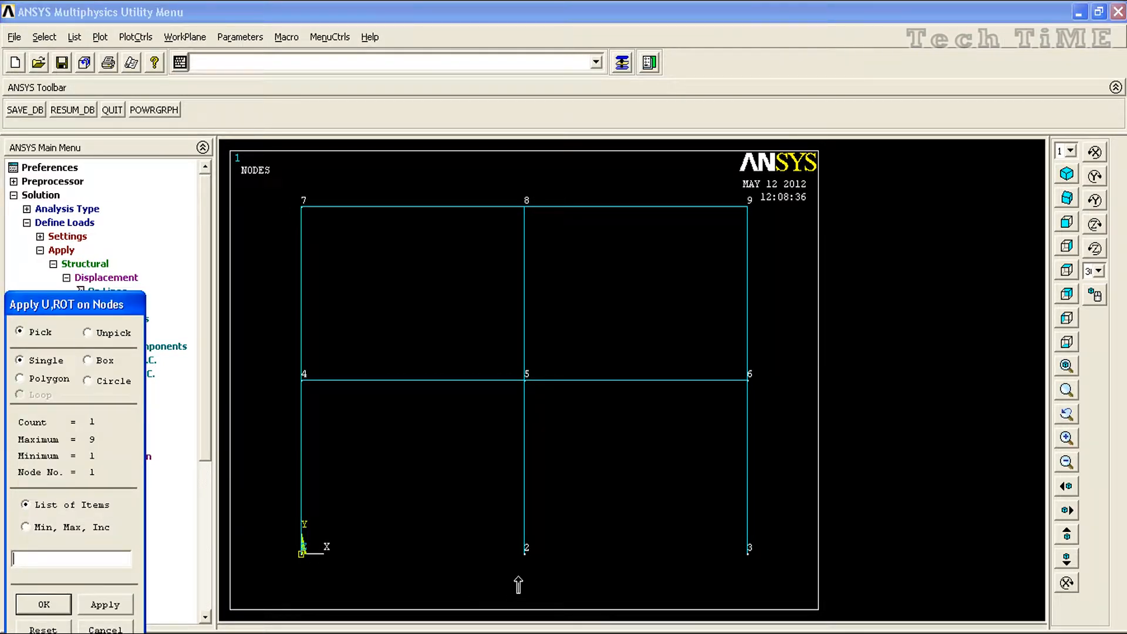
click(751, 566)
click(107, 608)
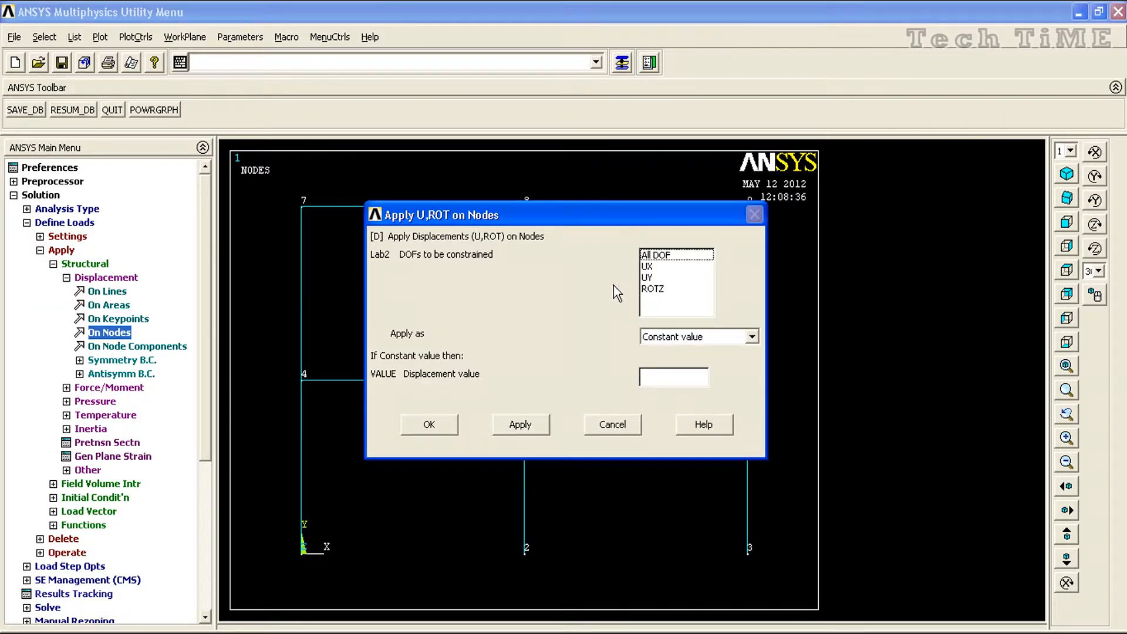
click(647, 280)
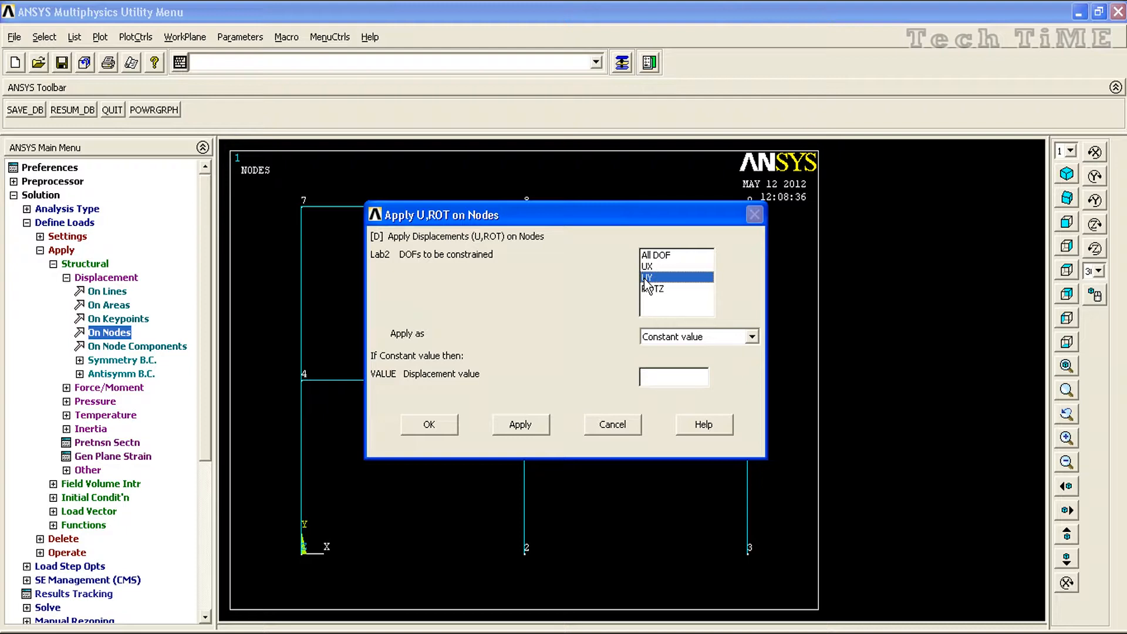
click(441, 424)
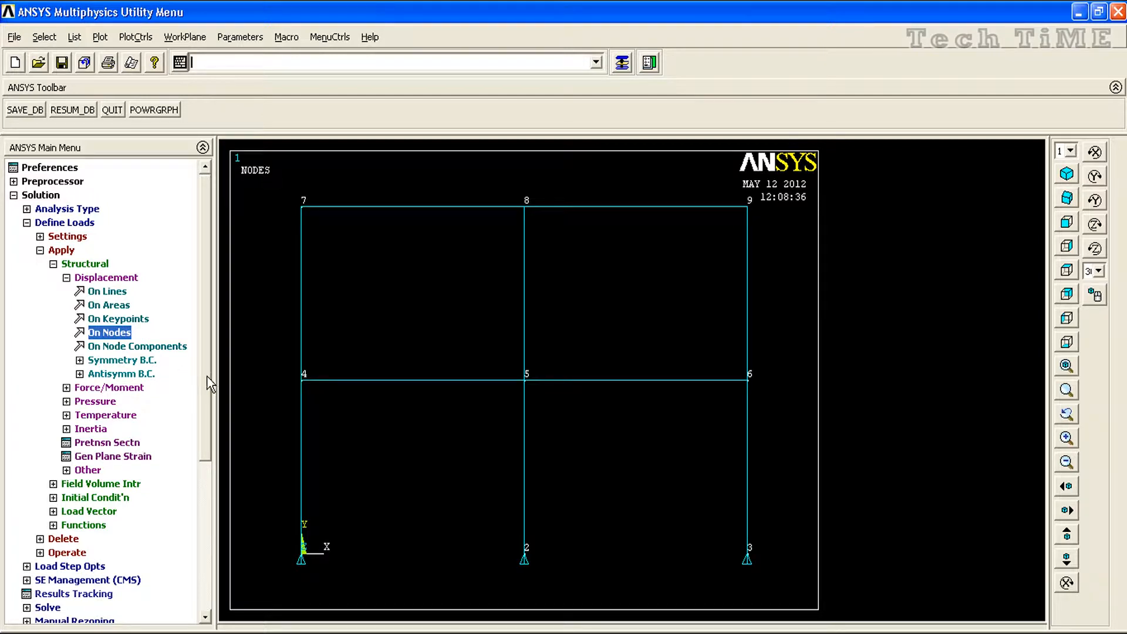
scroll(206, 376, down, 2)
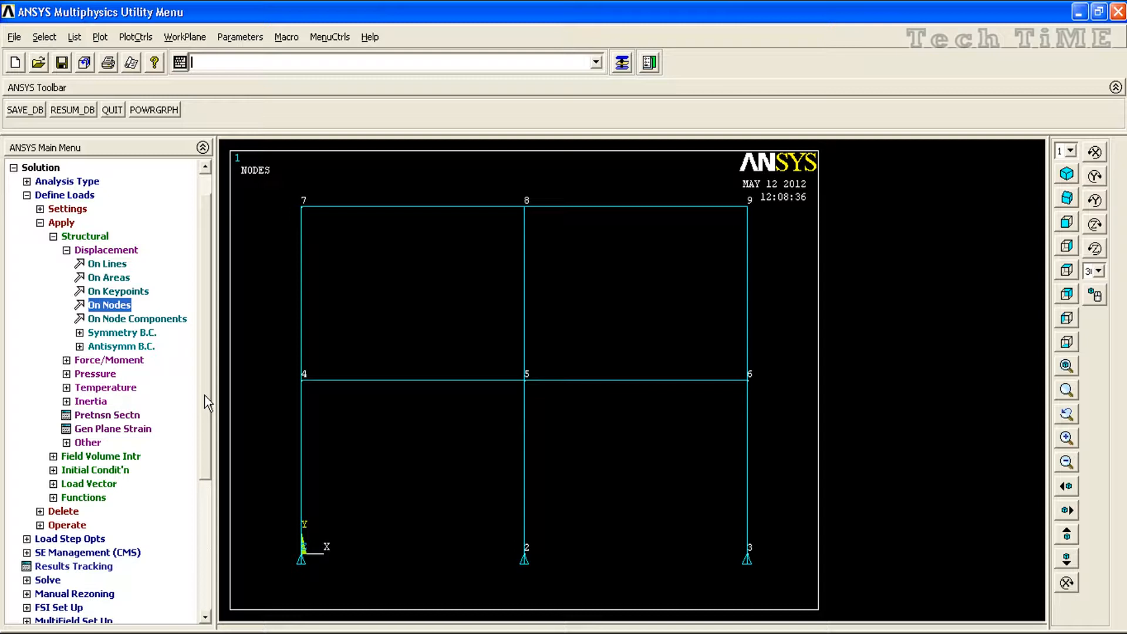
scroll(205, 358, up, 1)
scroll(204, 355, up, 1)
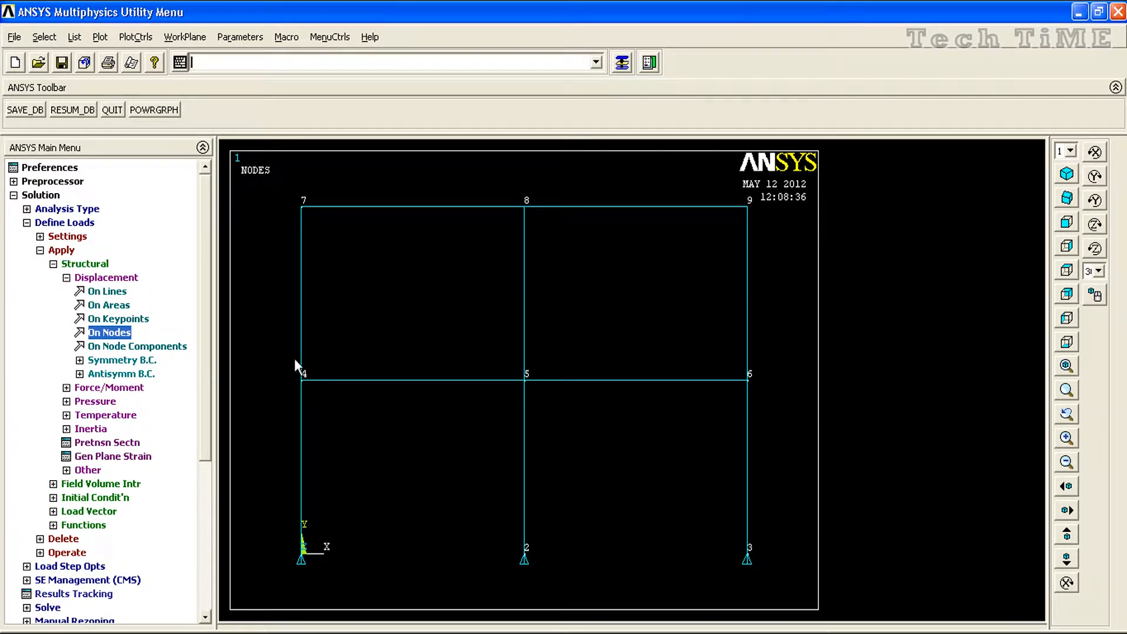
drag(204, 364, 206, 488)
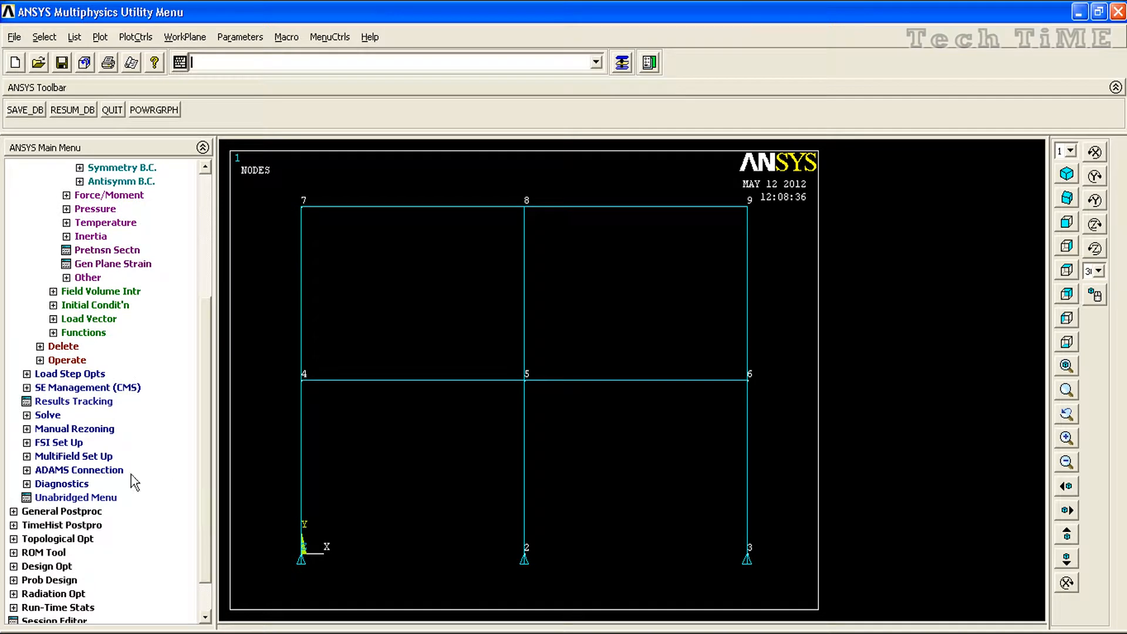
click(104, 212)
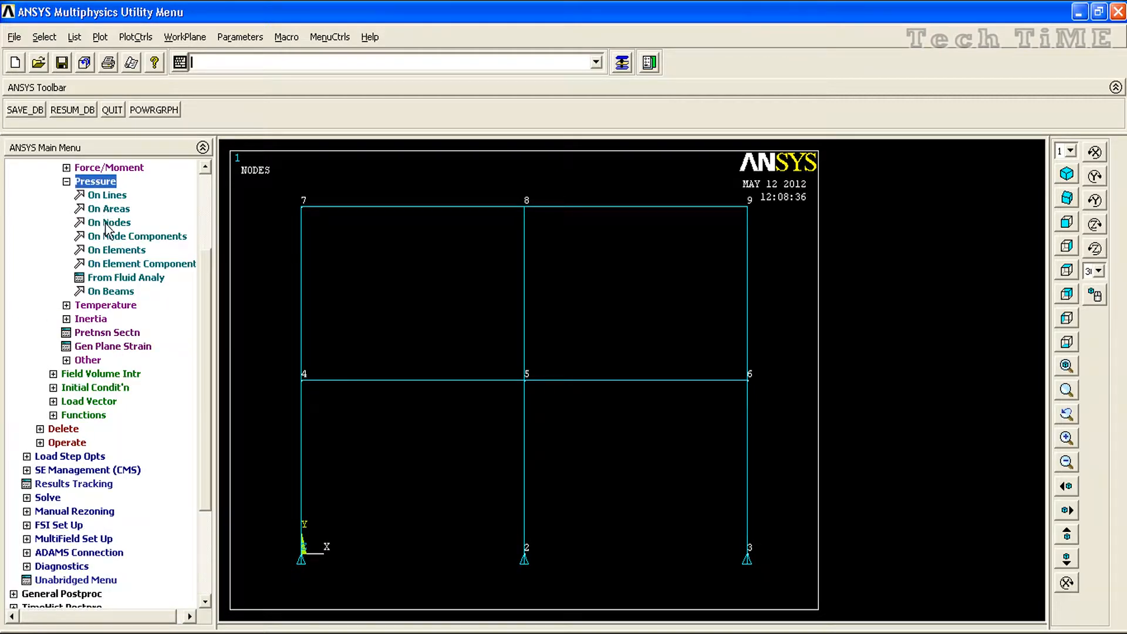
click(106, 223)
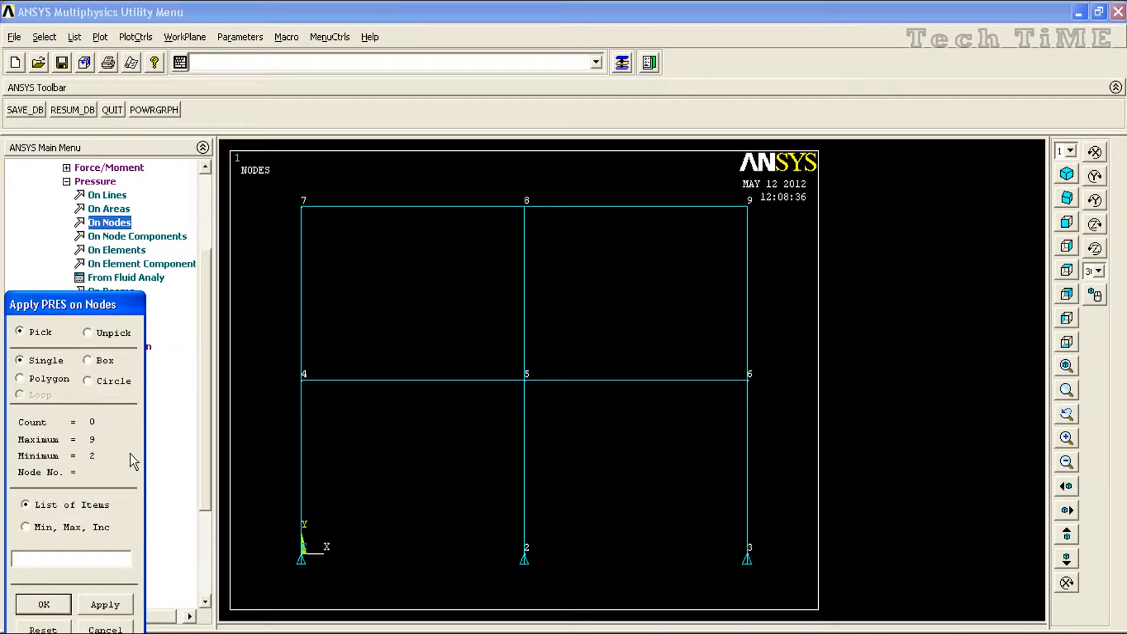
click(107, 626)
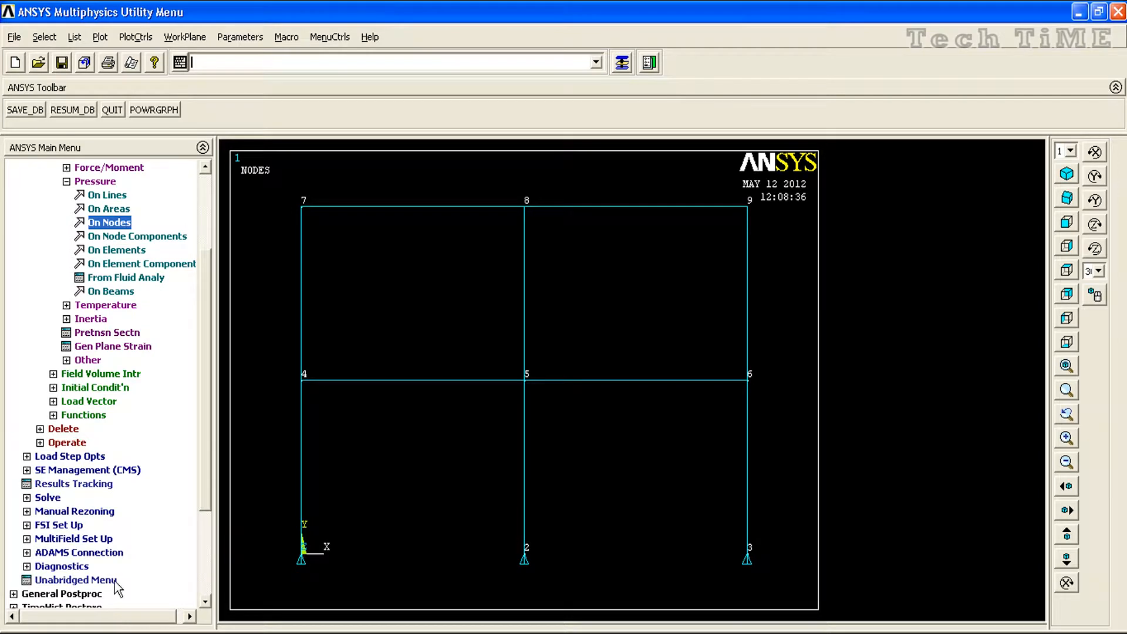
Step: Apply a beam pressure of 208.333 at nodes I and J with 0 offset to the elements between nodes 7–8 and 8–9
click(114, 290)
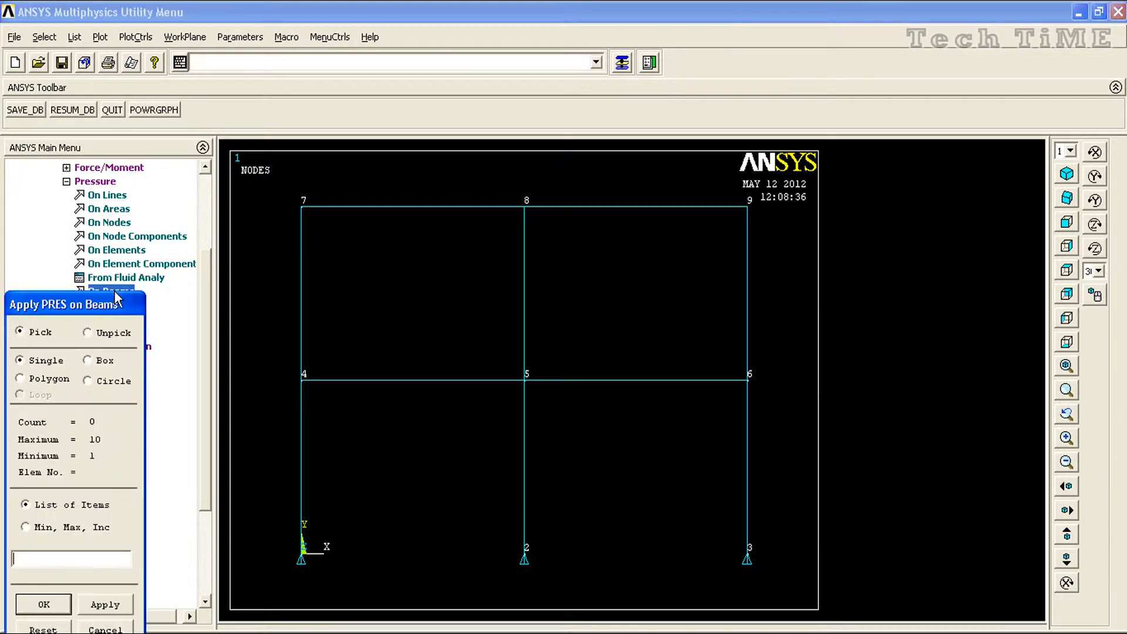
click(413, 213)
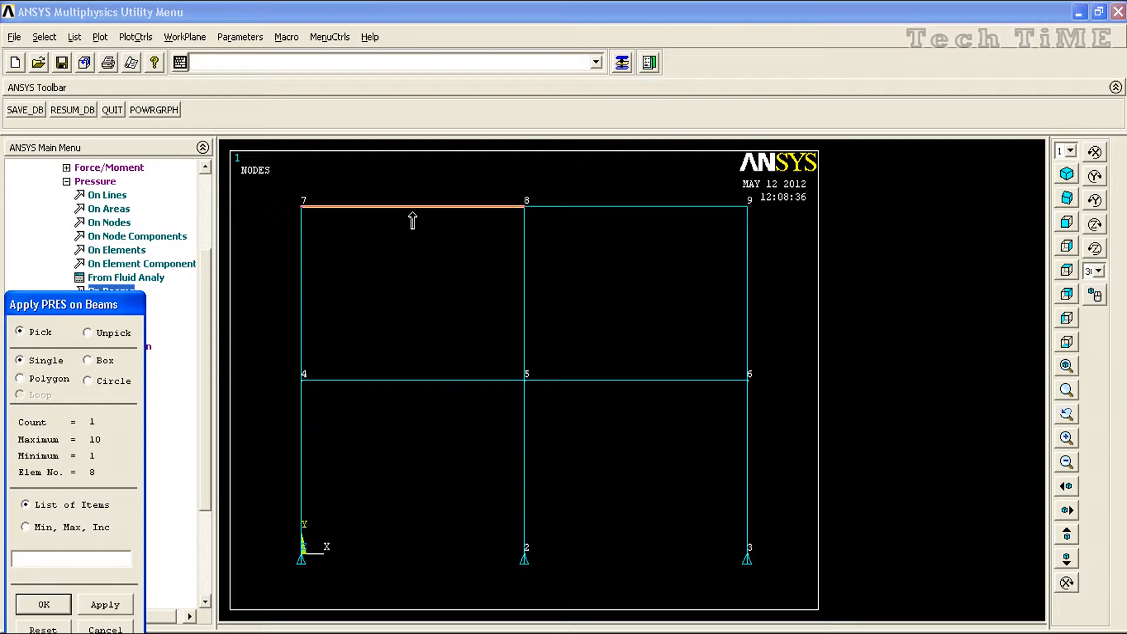
click(644, 205)
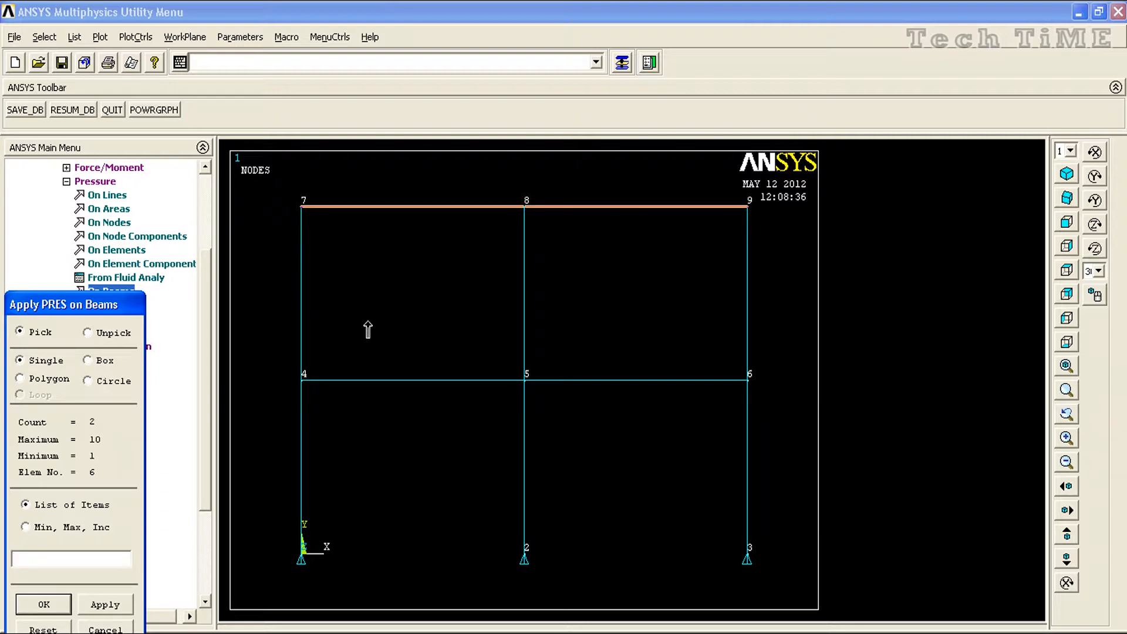
click(98, 608)
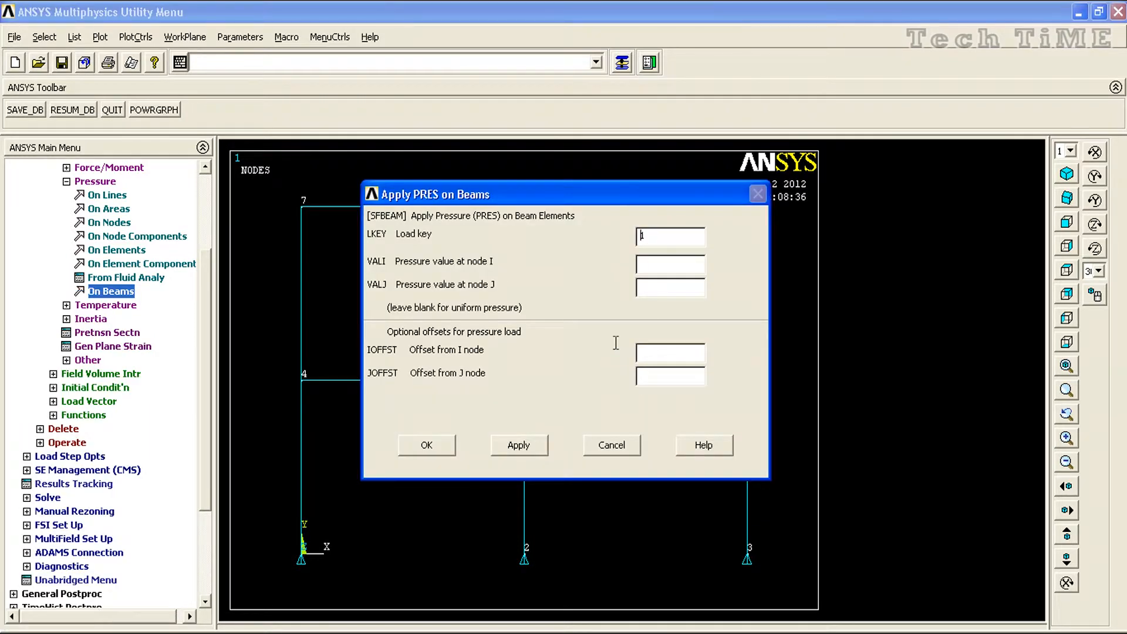
click(683, 265)
text(208.333)
click(681, 290)
text(208.333)
text(0)
click(653, 376)
text(0)
click(512, 444)
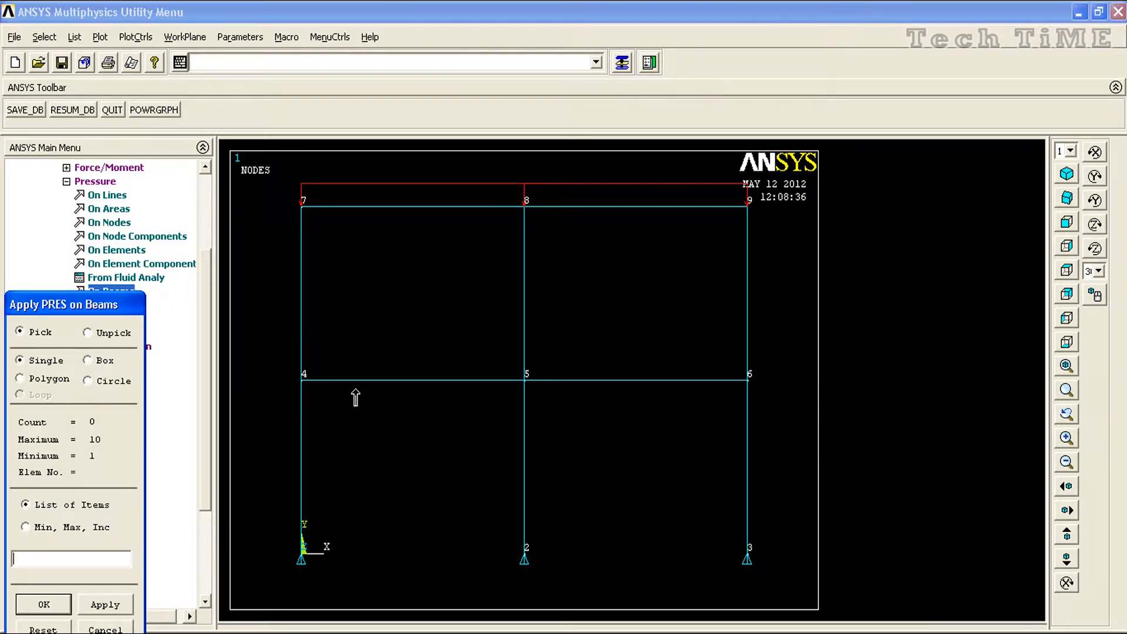
Step: Apply a beam pressure of 208.333 at nodes I and J with 0 offset to the element between nodes 5 and 6
click(608, 383)
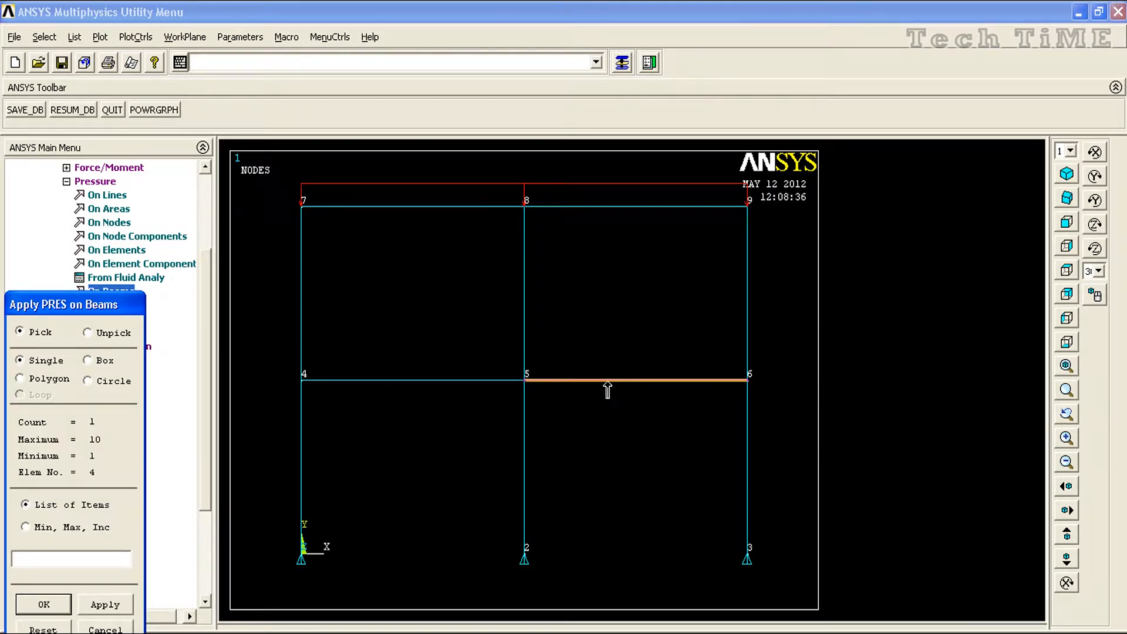
click(113, 608)
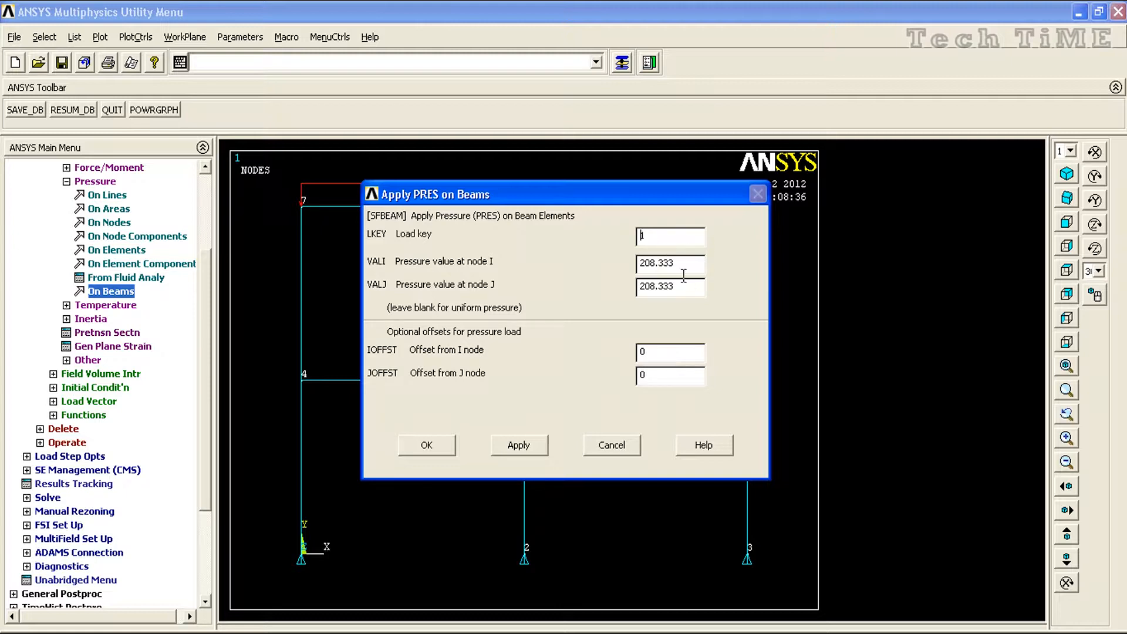
drag(675, 262, 633, 262)
click(539, 447)
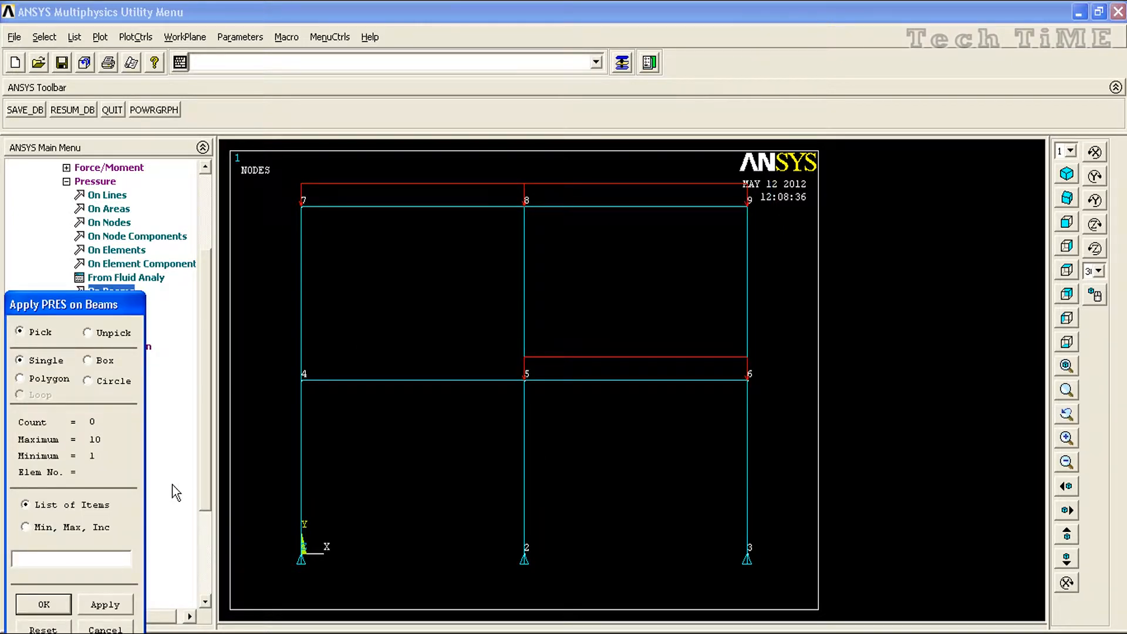
click(101, 606)
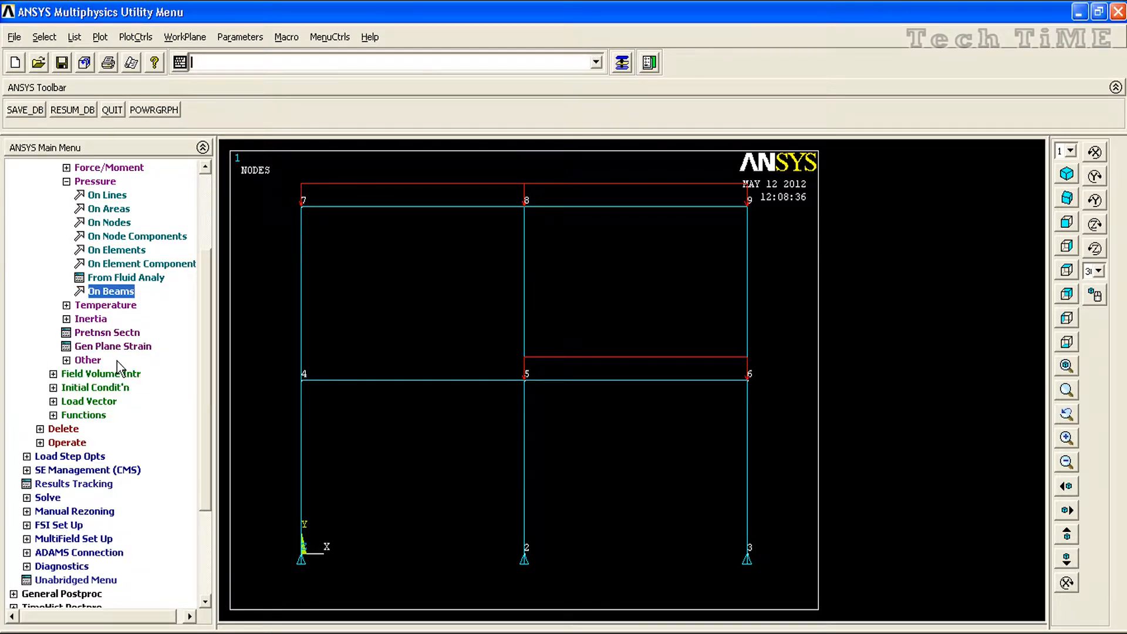
Step: Apply a beam pressure of 250 at nodes I and J to the element between nodes 4 and 5 and finish applying pressures
click(112, 292)
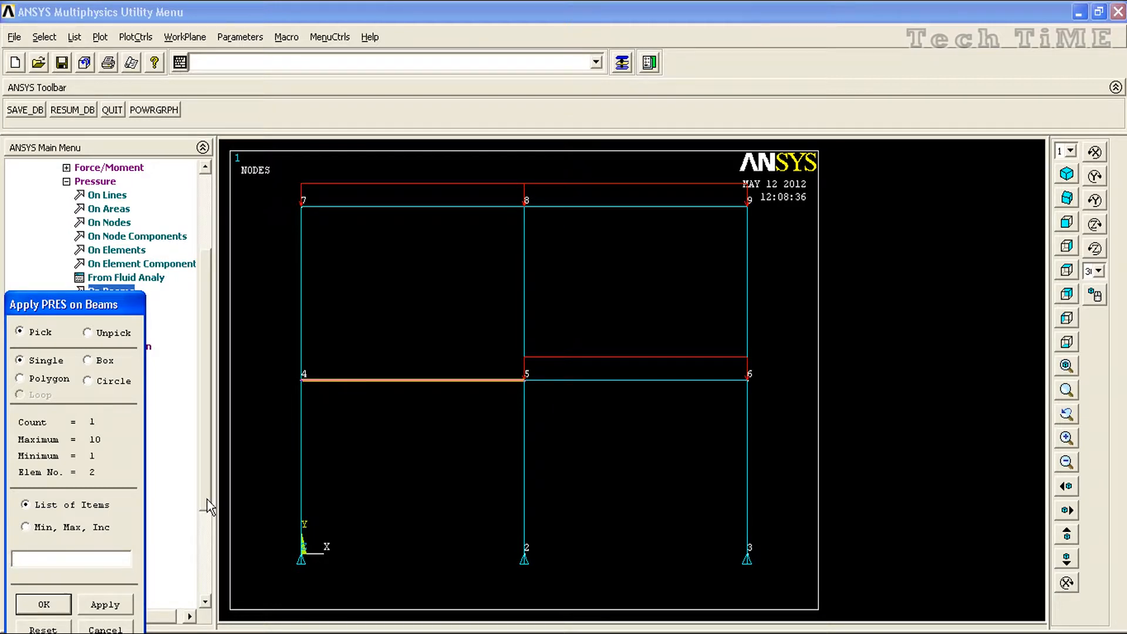
click(120, 611)
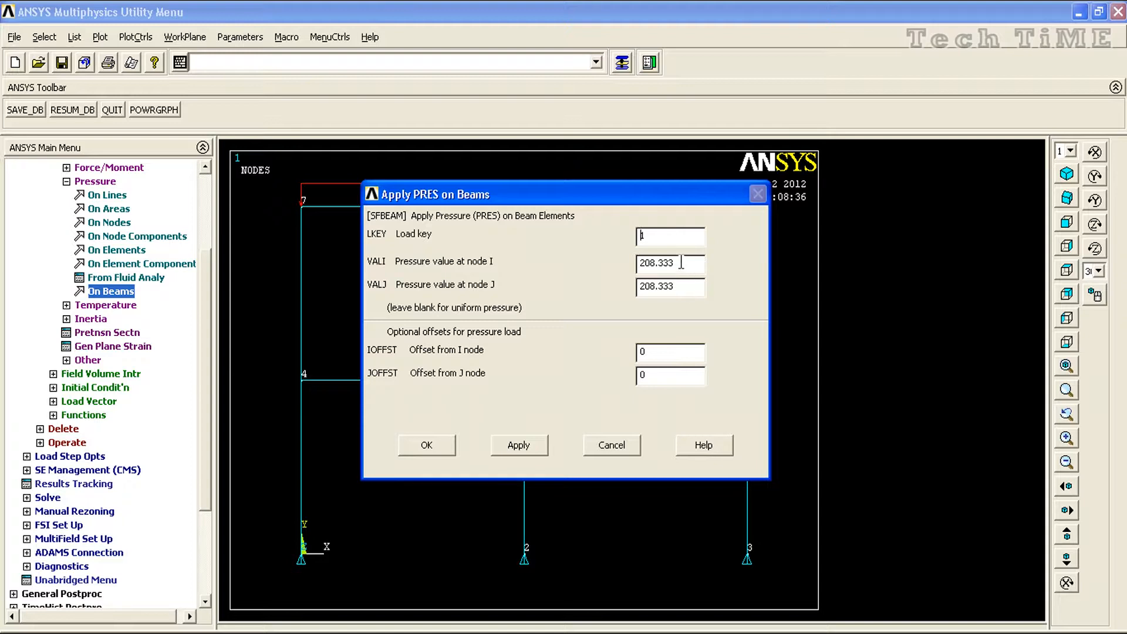
drag(680, 262, 656, 273)
text(205)
drag(674, 287, 637, 289)
text(205)
key(BackSpace)
key(BackSpace)
text(50)
key(BackSpace)
key(BackSpace)
text(50)
click(513, 446)
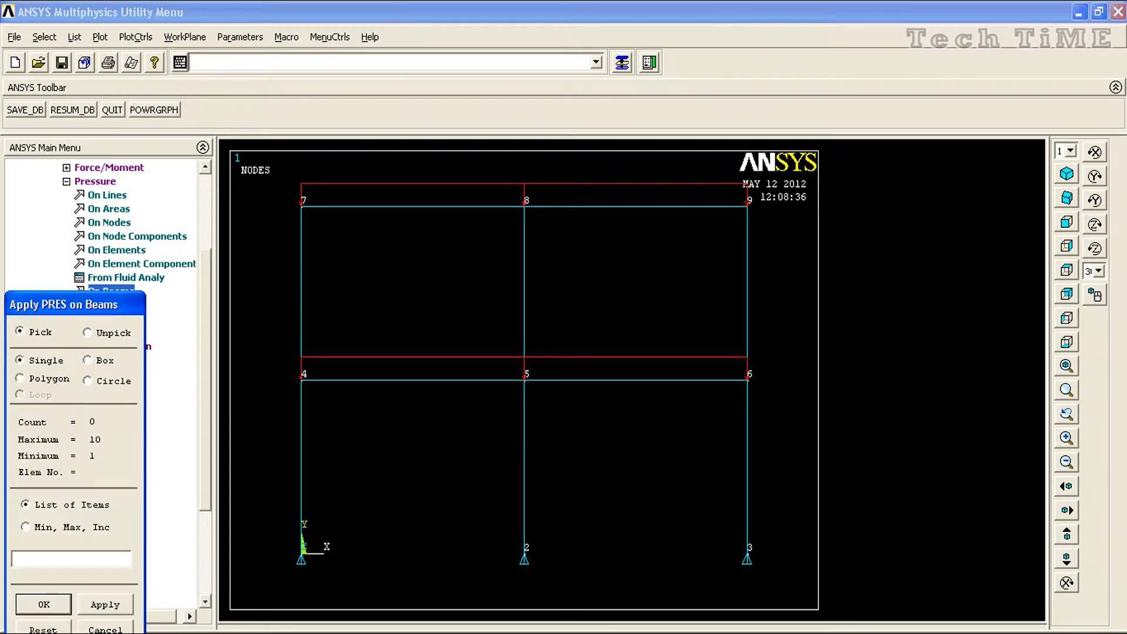
click(97, 628)
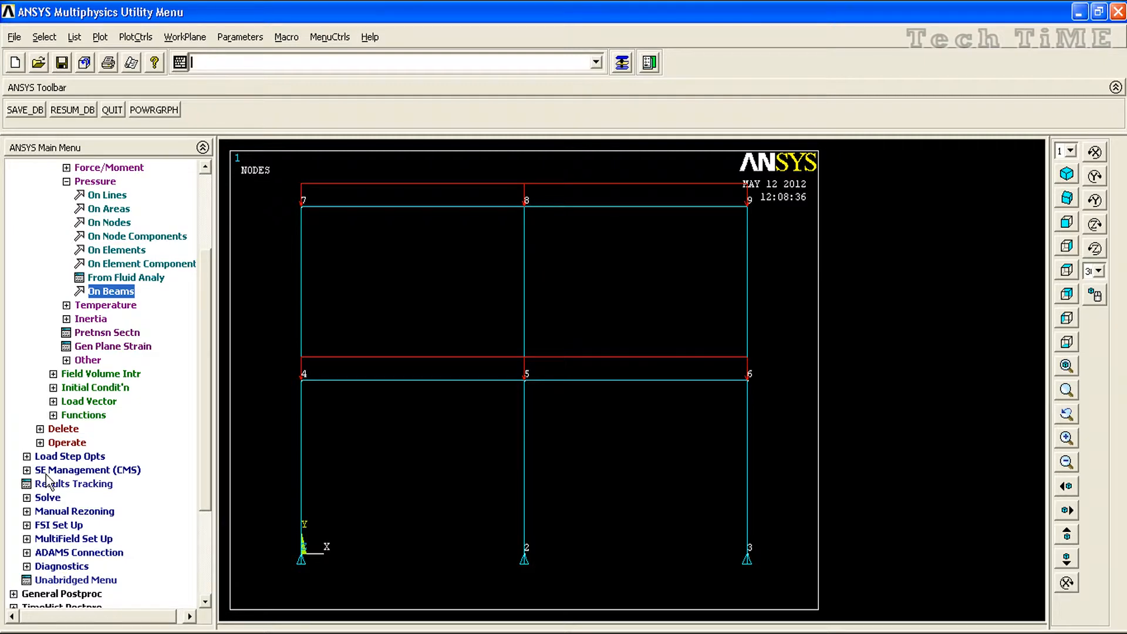
Step: Solve the current load step and dismiss the solution note and status listing
click(52, 498)
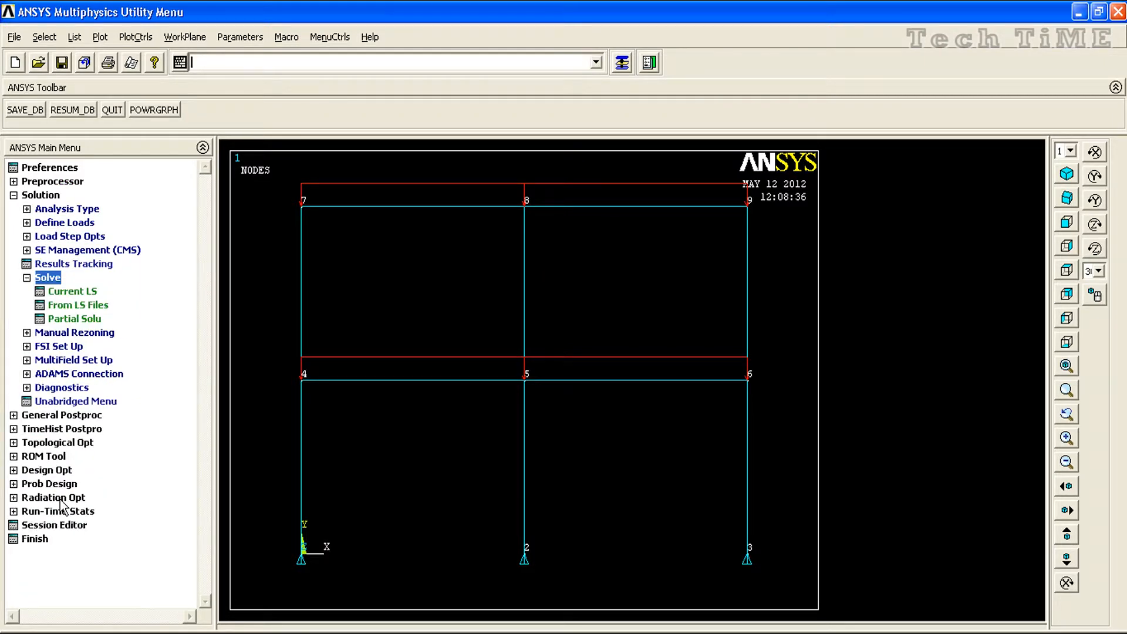
click(55, 292)
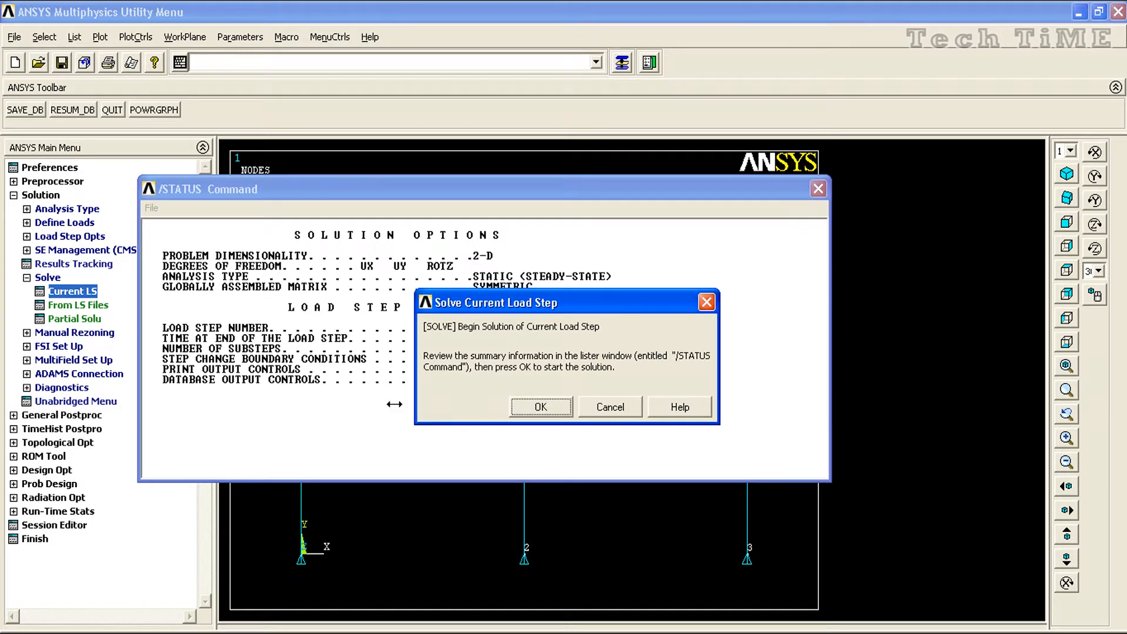
click(535, 407)
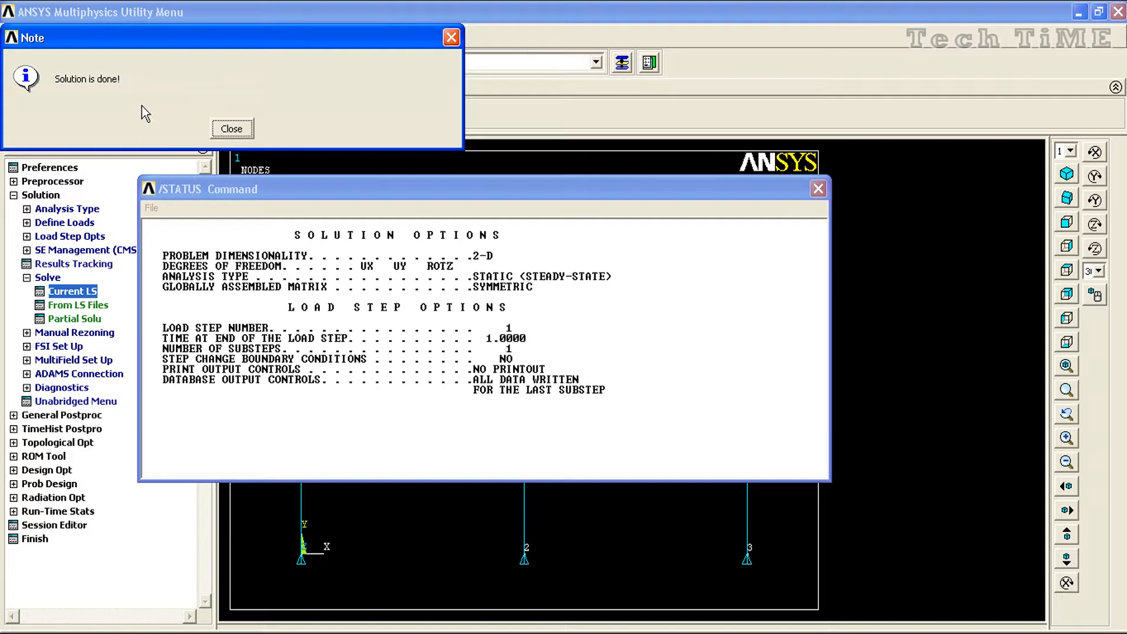
click(239, 132)
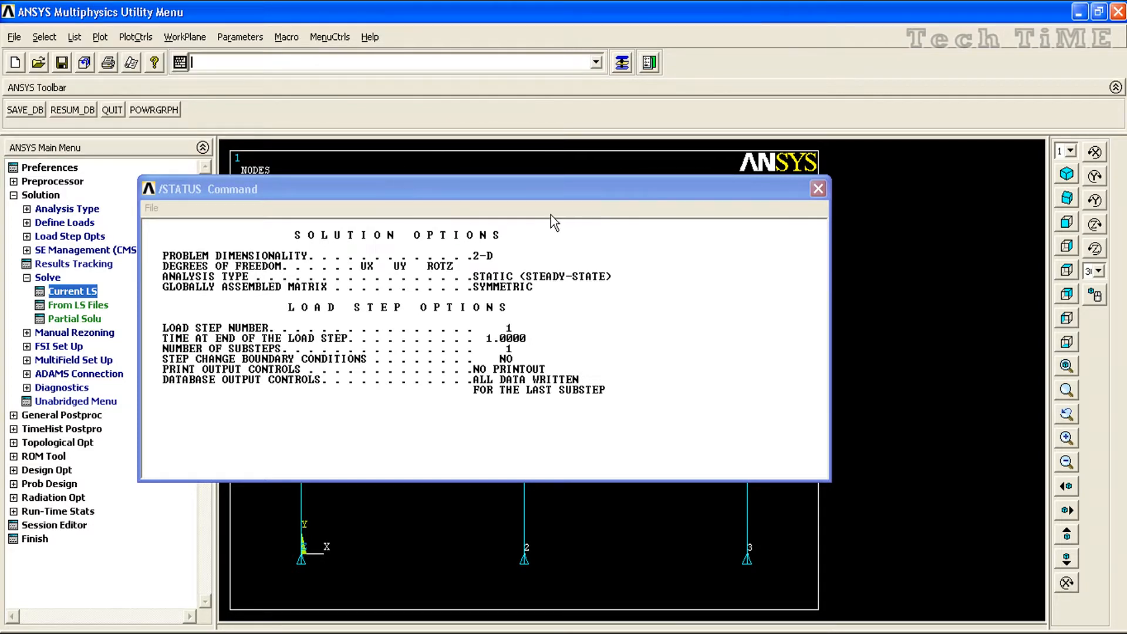
click(817, 189)
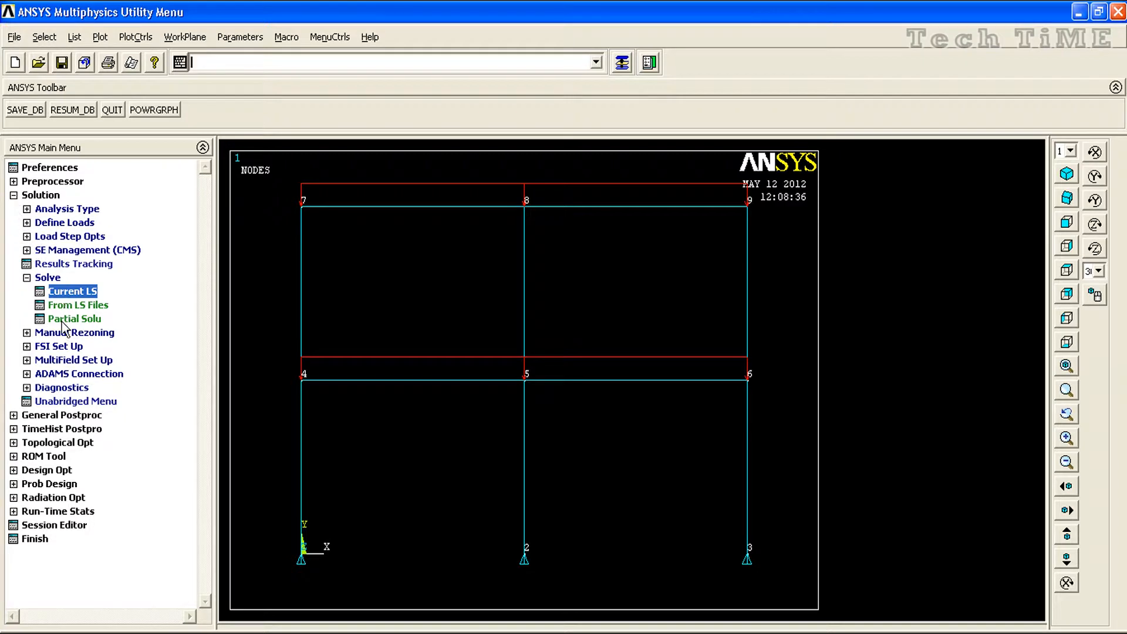
Step: List the nodal DOF solution as displacement vector sum, review the listing and close it
double_click(62, 415)
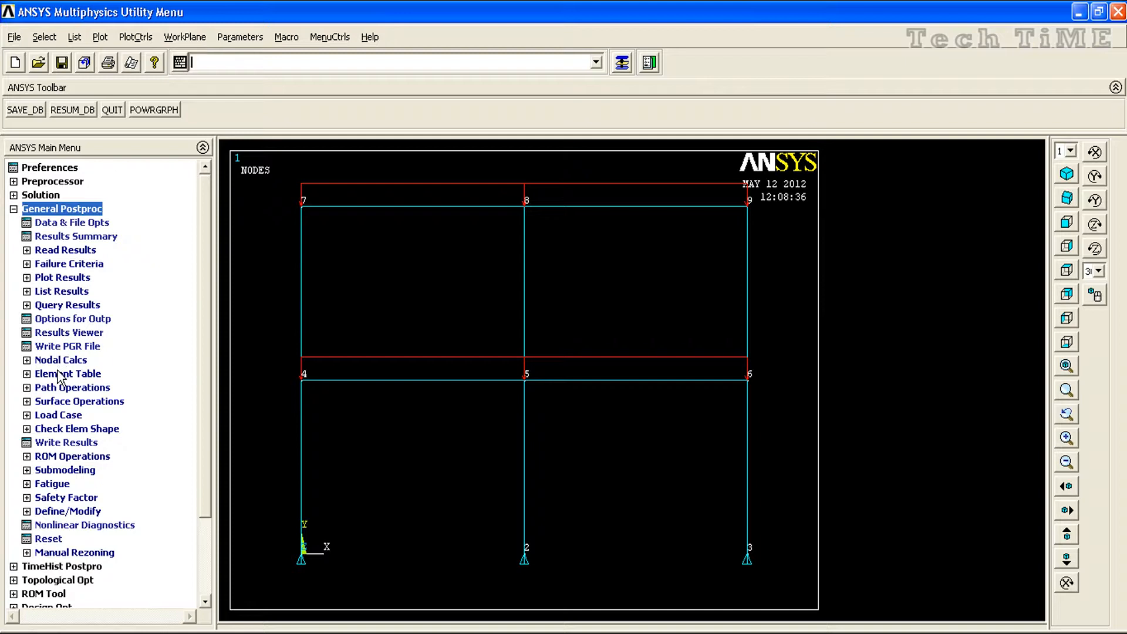
click(61, 292)
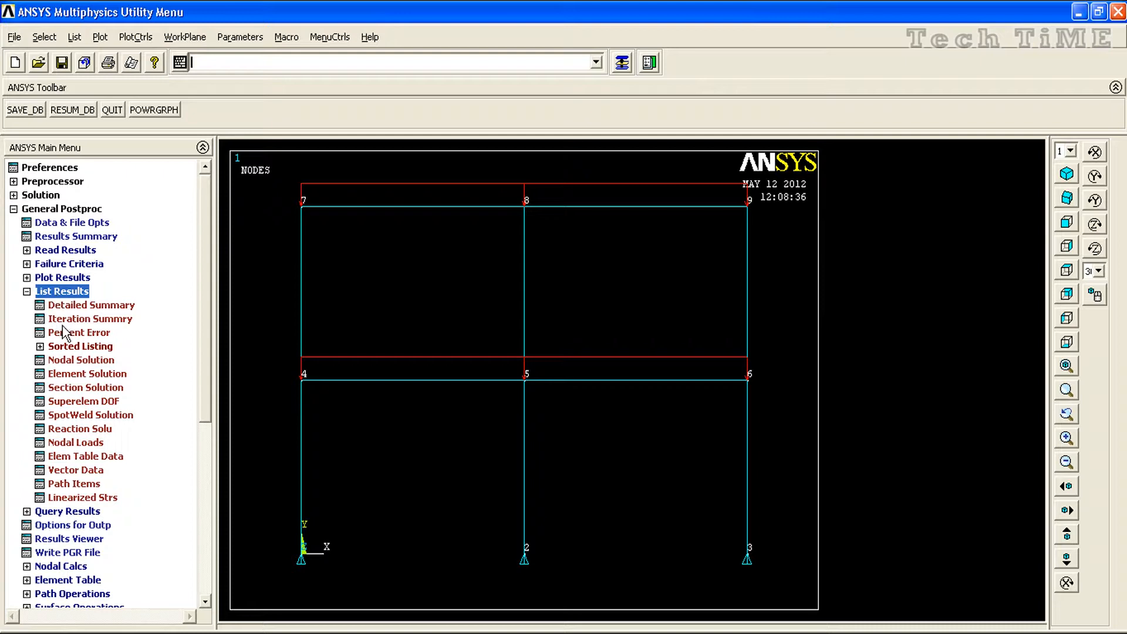
click(68, 360)
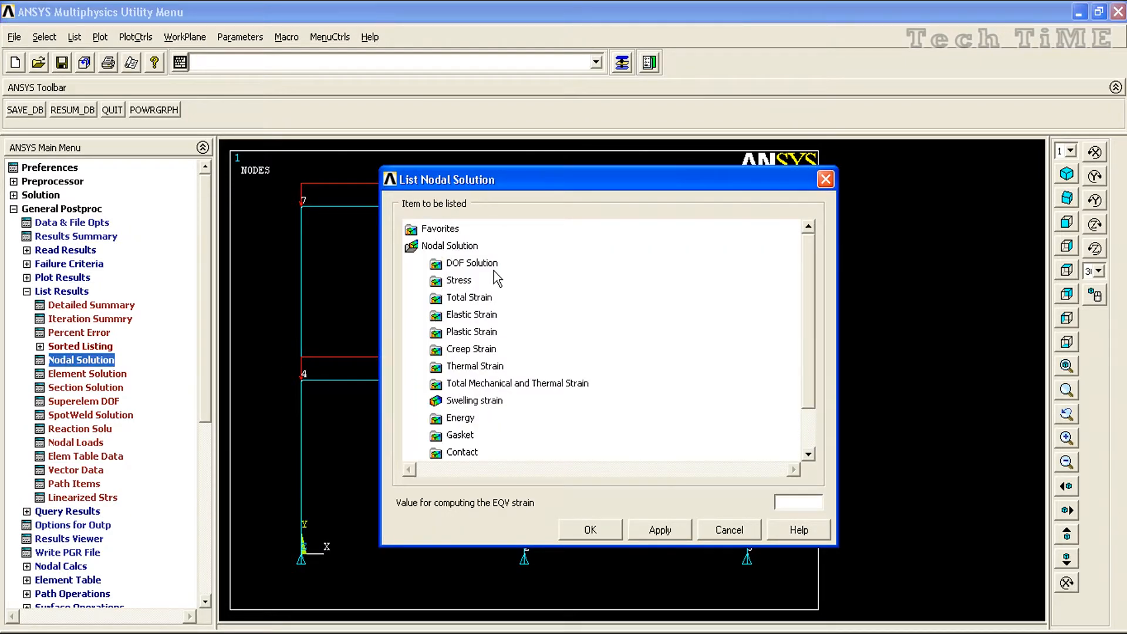
click(486, 265)
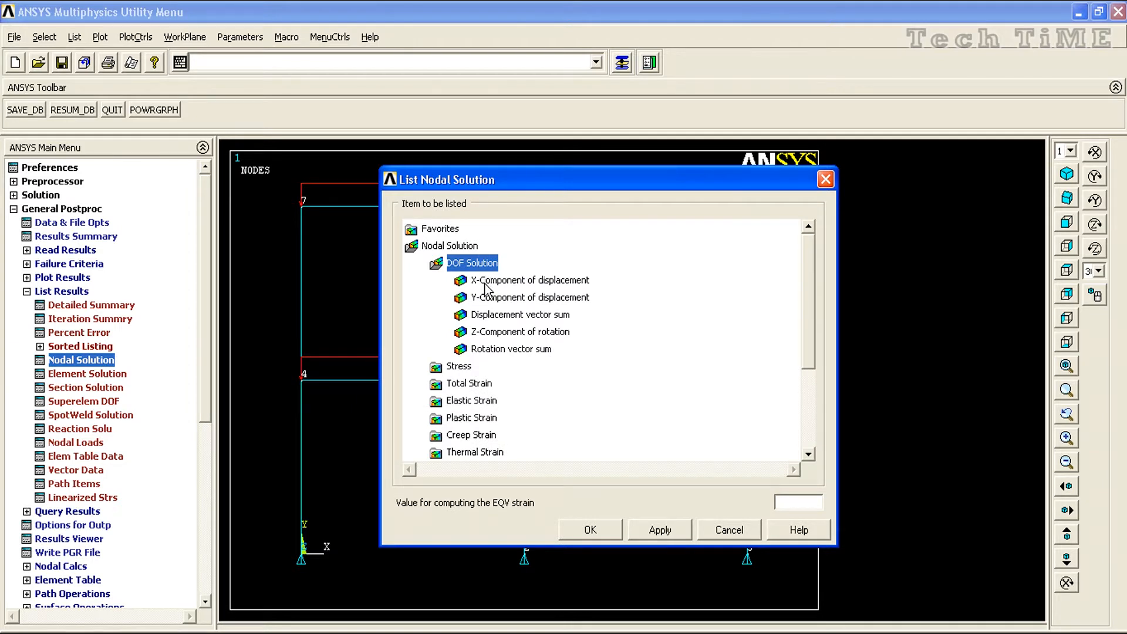
click(487, 315)
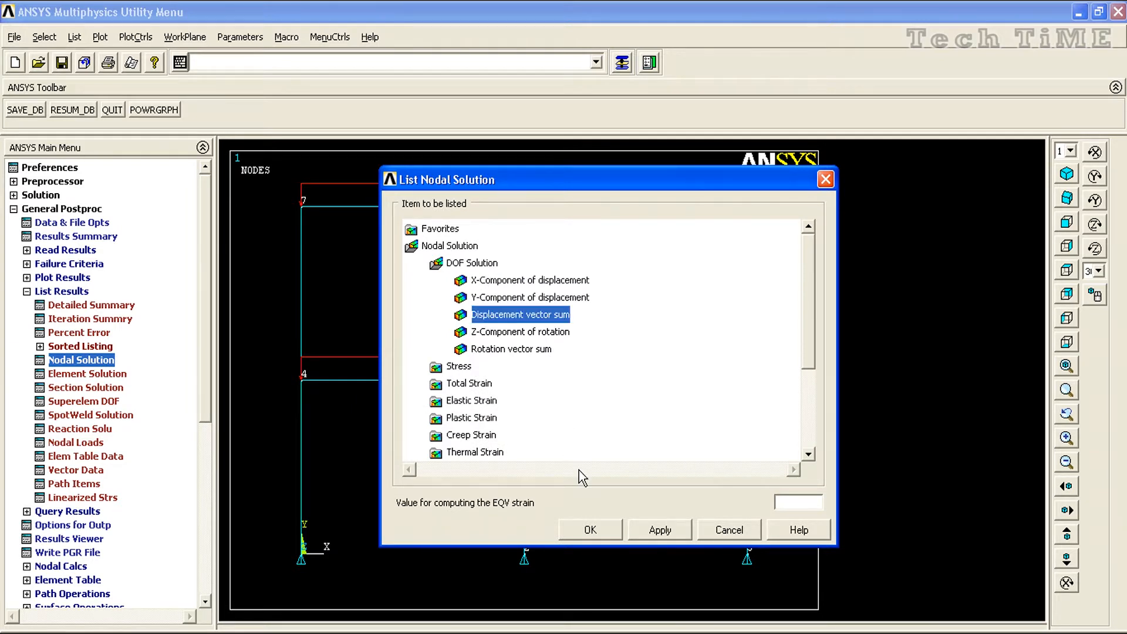
click(608, 527)
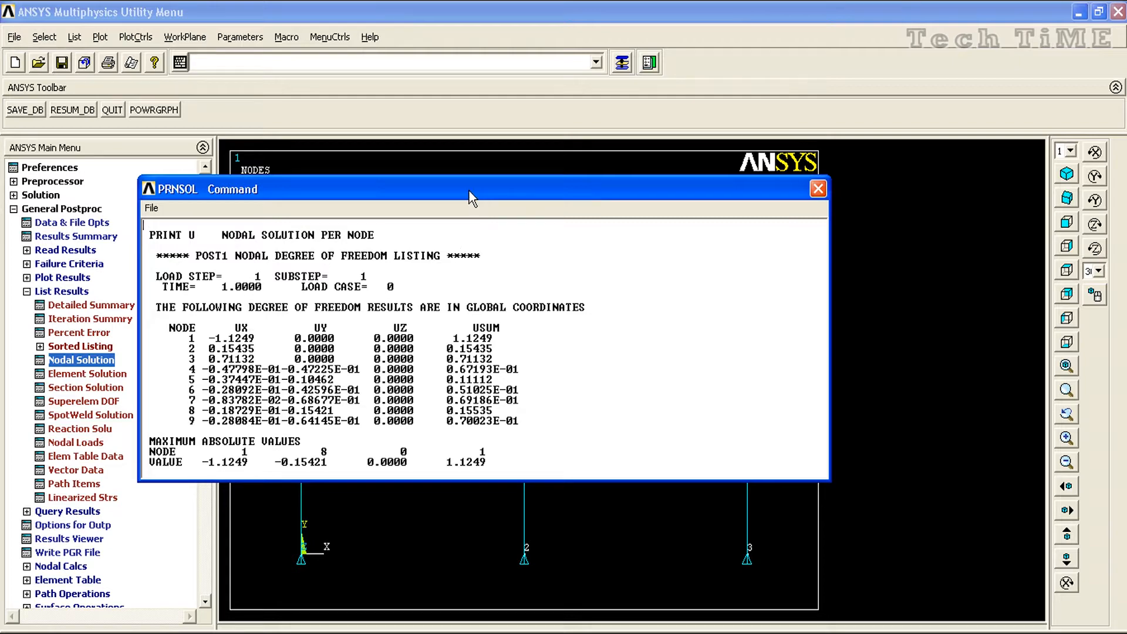
drag(468, 189, 547, 169)
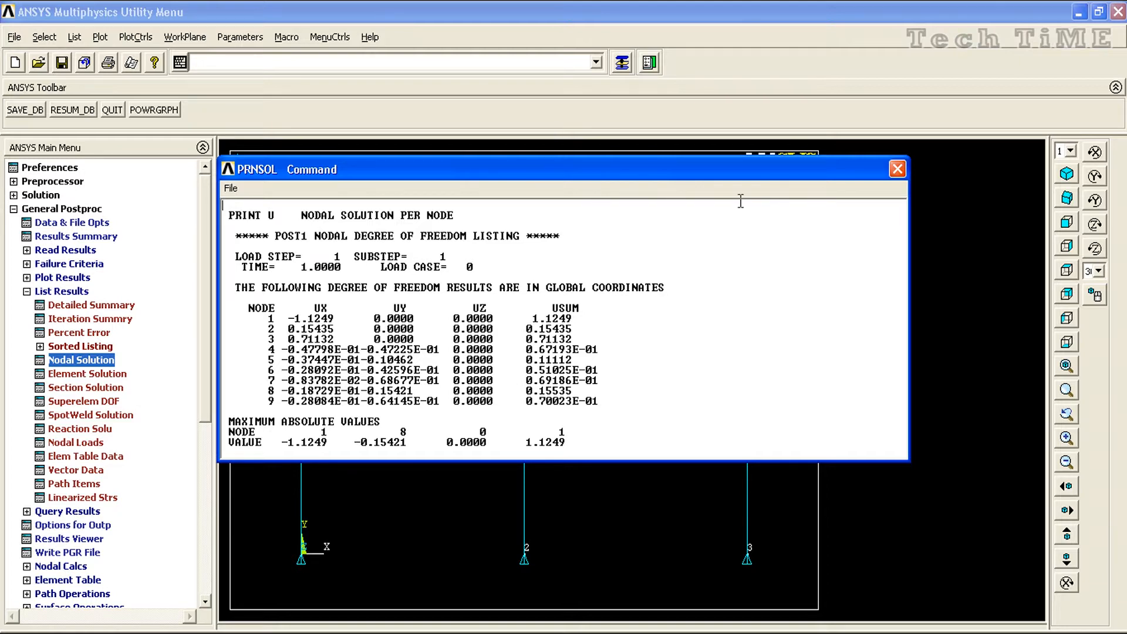
click(896, 168)
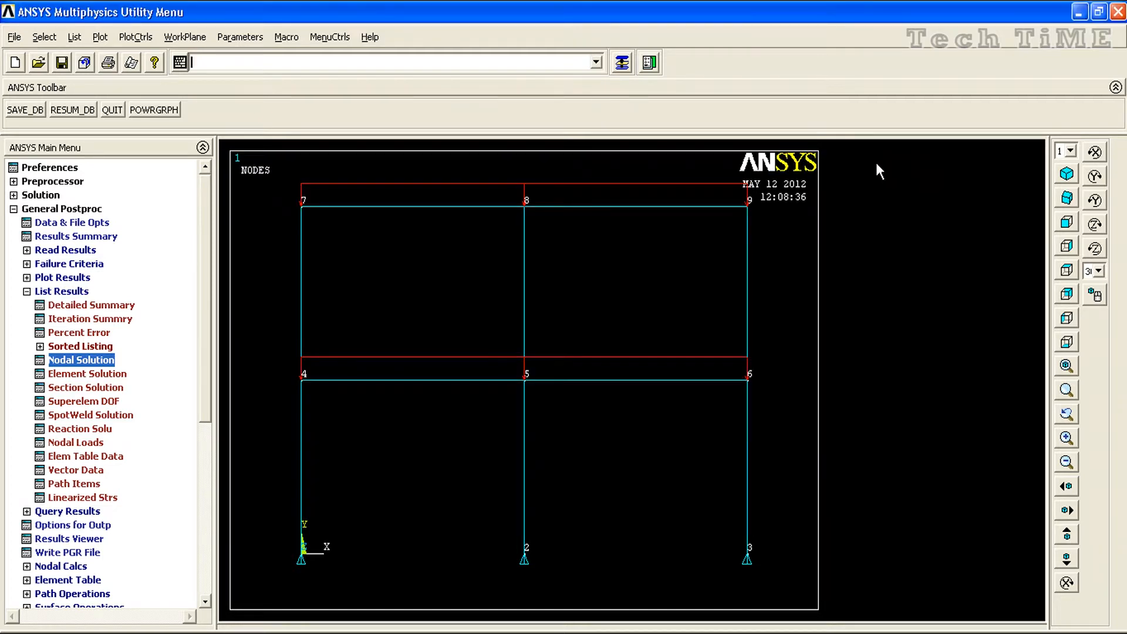
Step: Set the boundary condition symbols to All Applied BCs and plot the elements
click(227, 35)
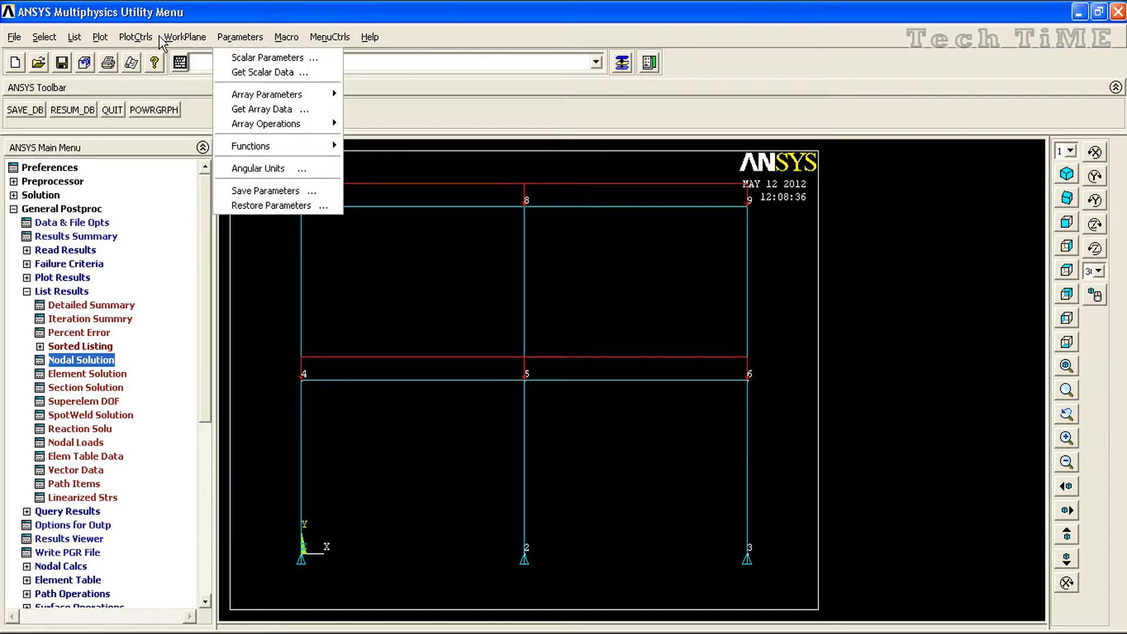
mouse_move(136, 37)
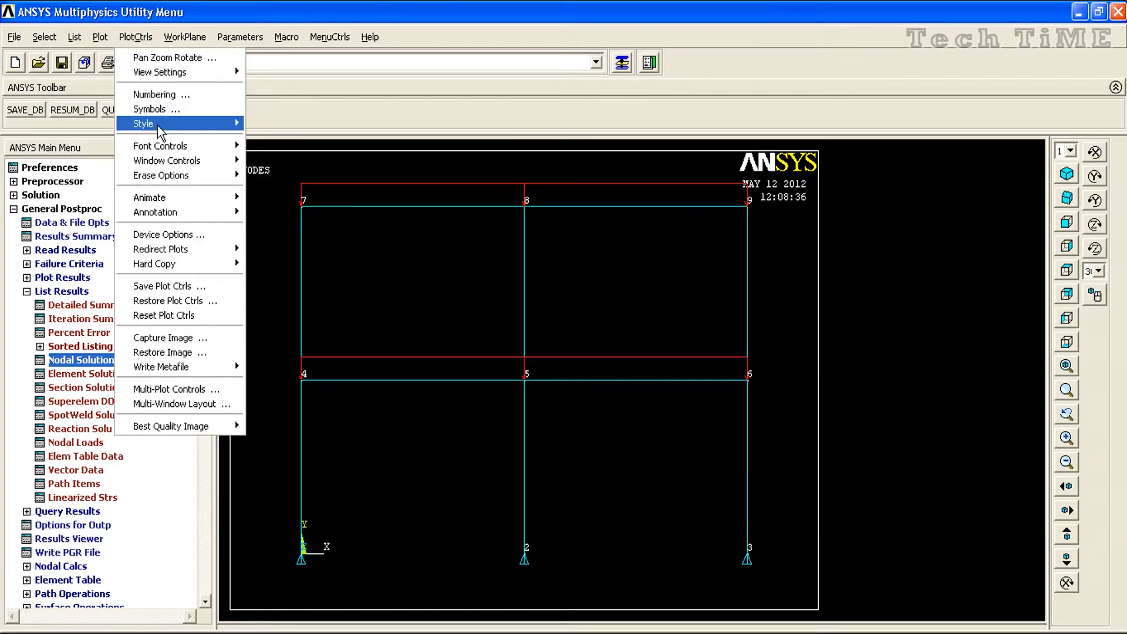
click(156, 111)
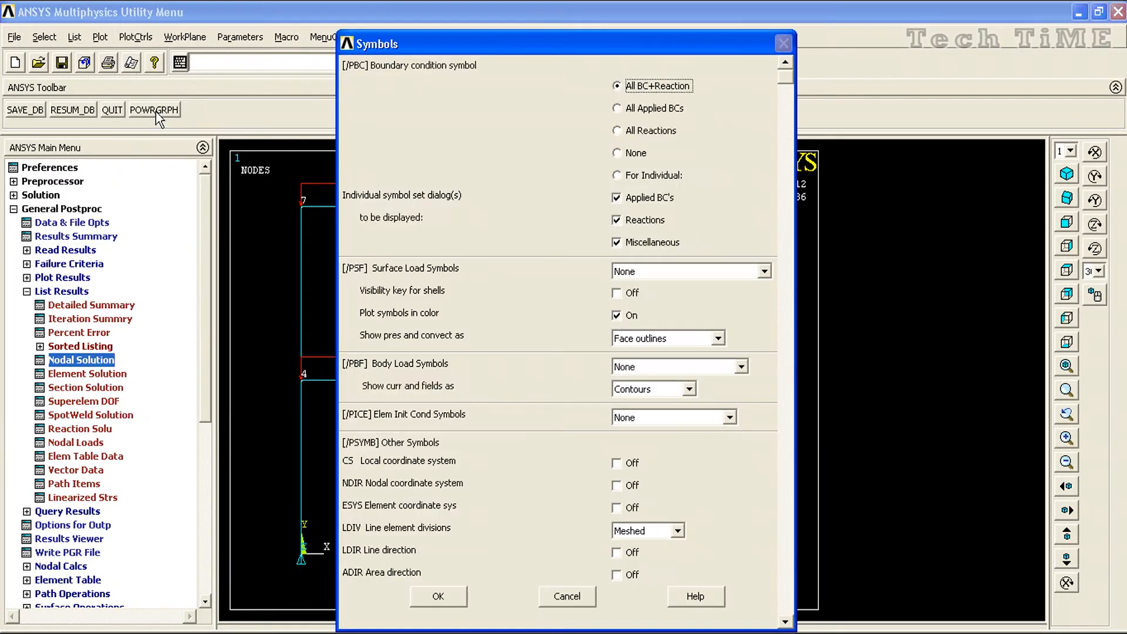
click(618, 108)
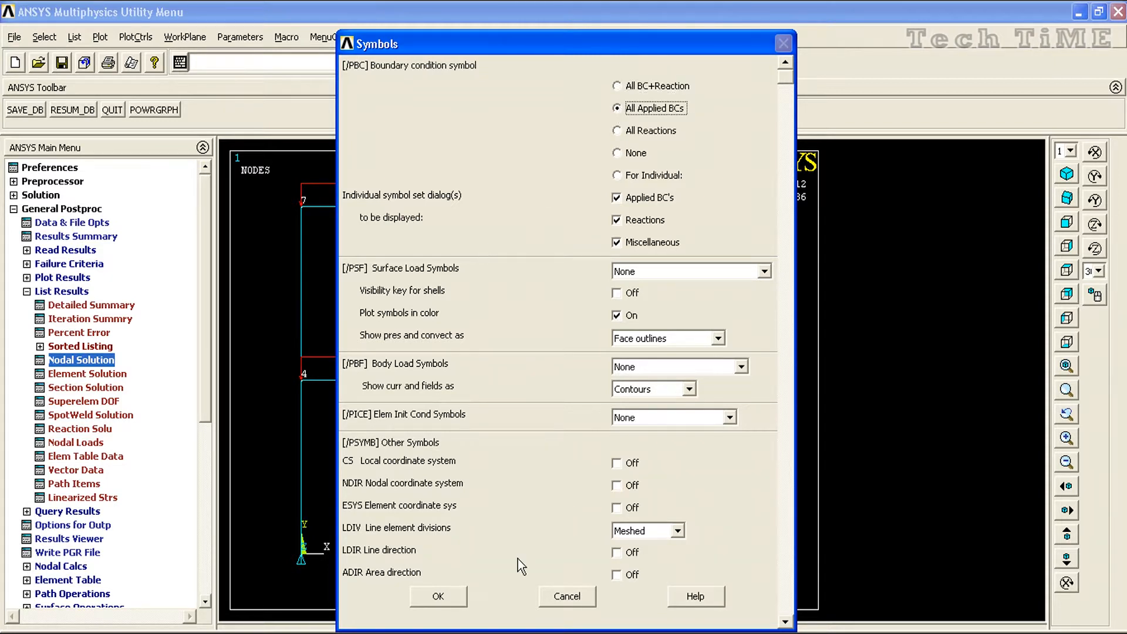
click(437, 597)
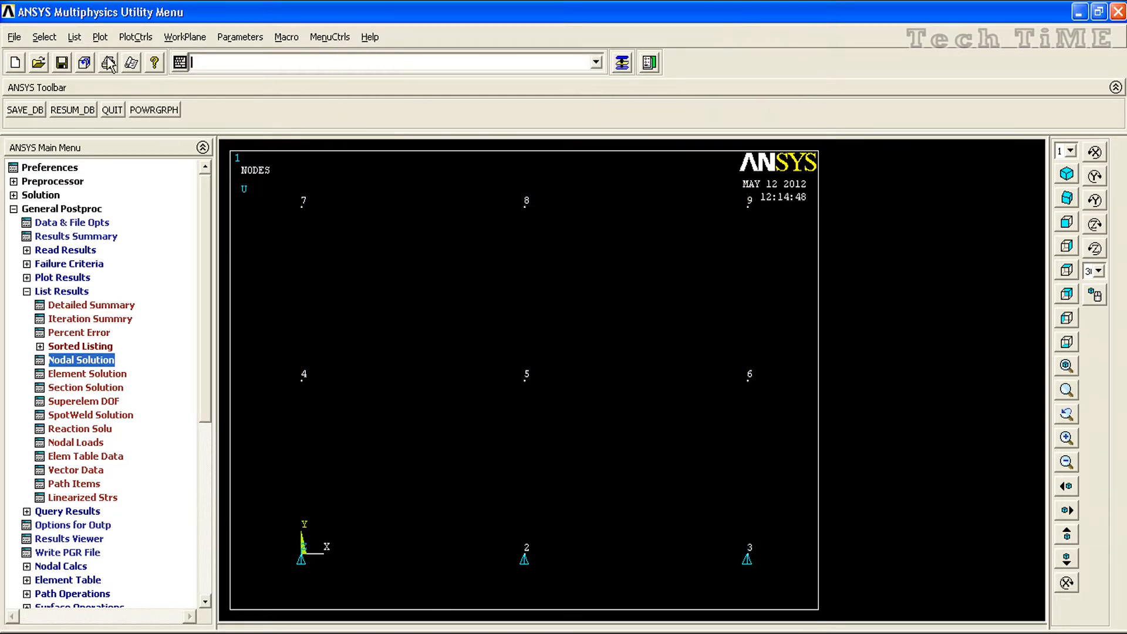
click(101, 37)
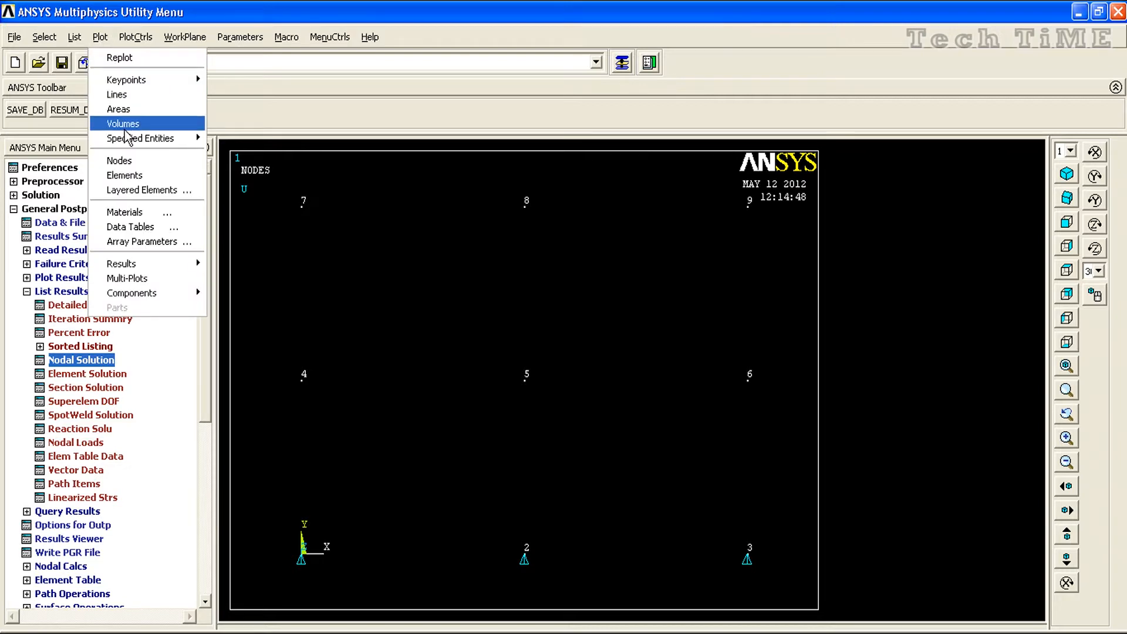
click(125, 174)
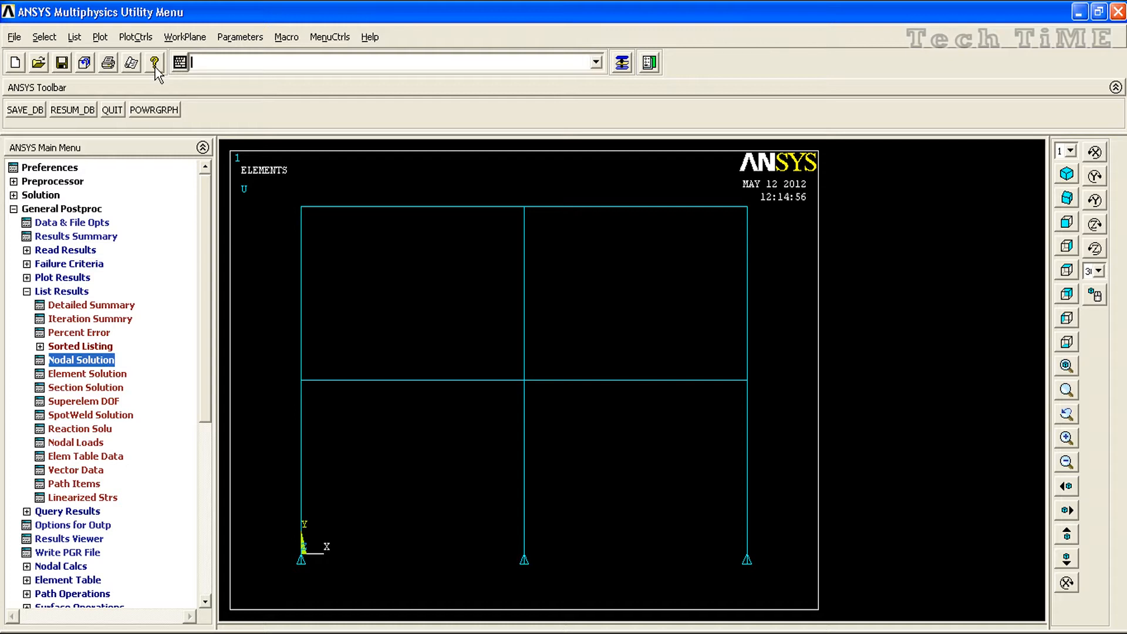
Step: Reapply the plot symbol settings with All Applied BCs to the element plot
click(131, 40)
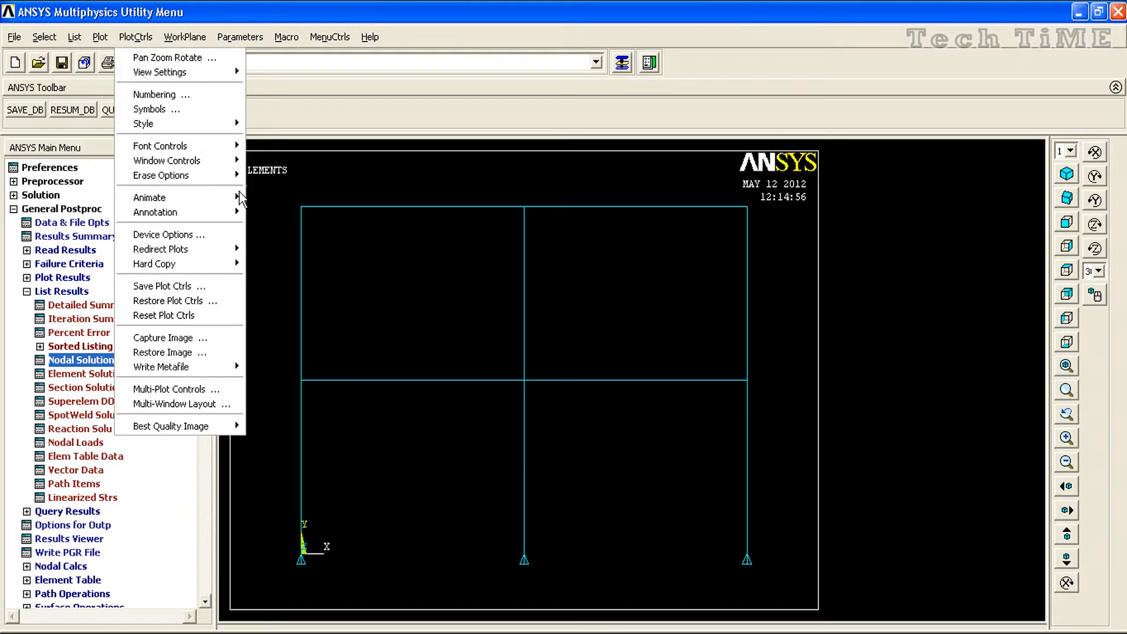
click(185, 106)
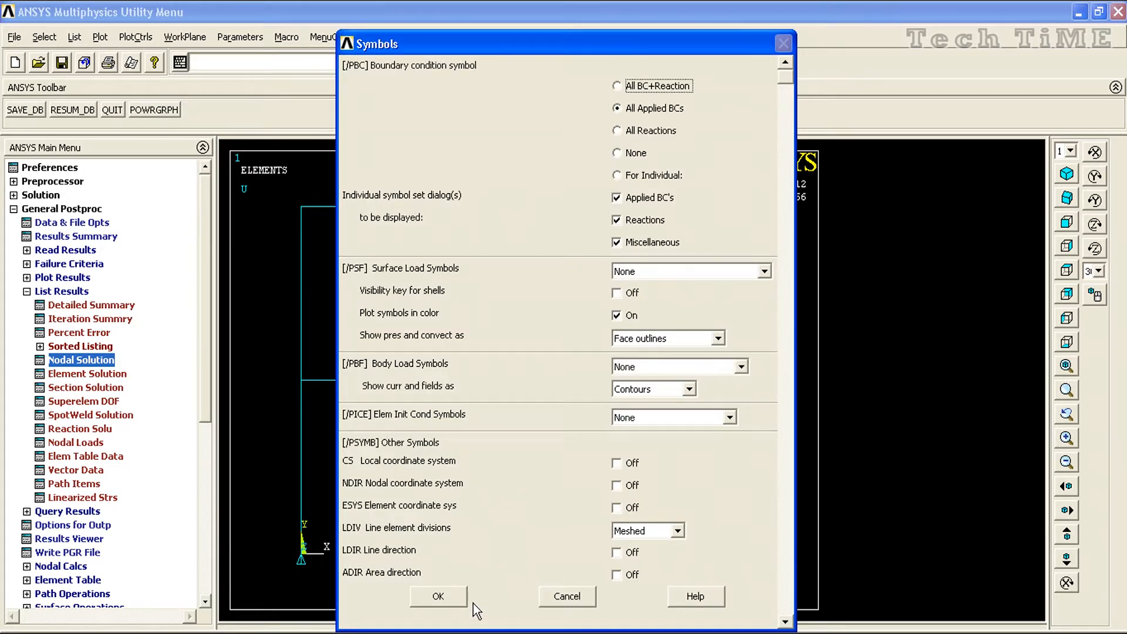
click(447, 602)
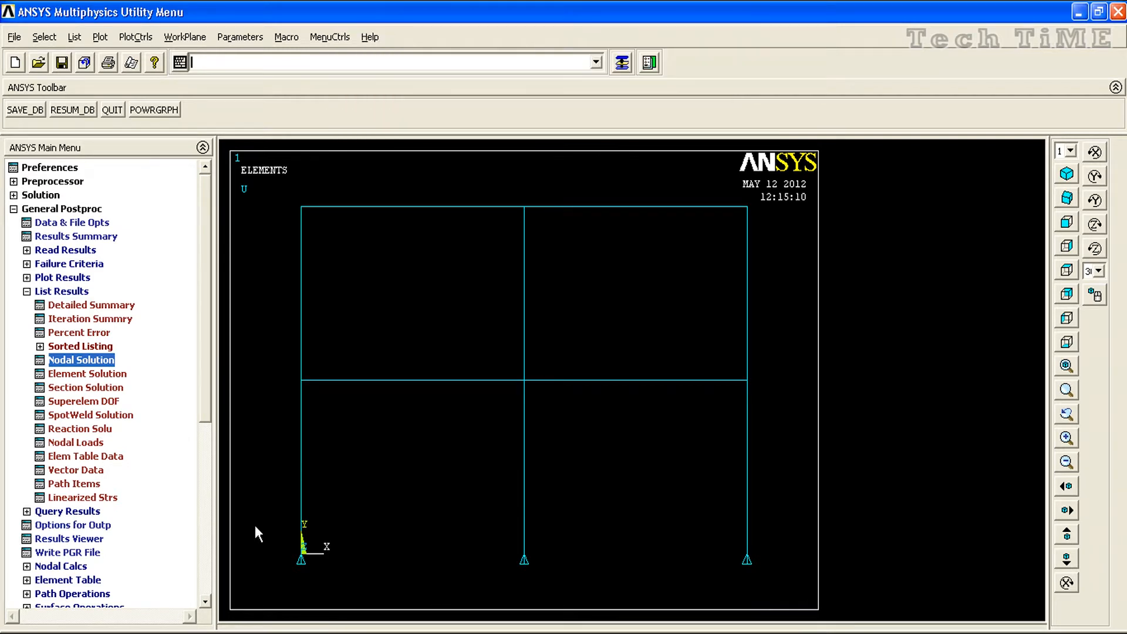
click(214, 505)
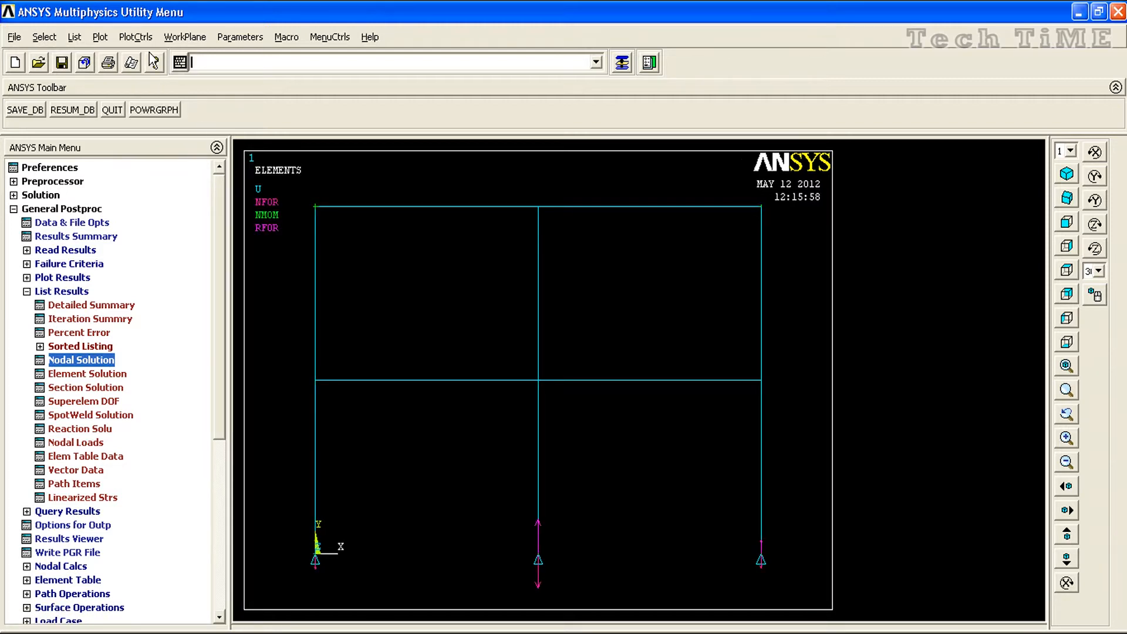
Step: Set the boundary condition symbols on the element plot to All Applied BCs
click(143, 35)
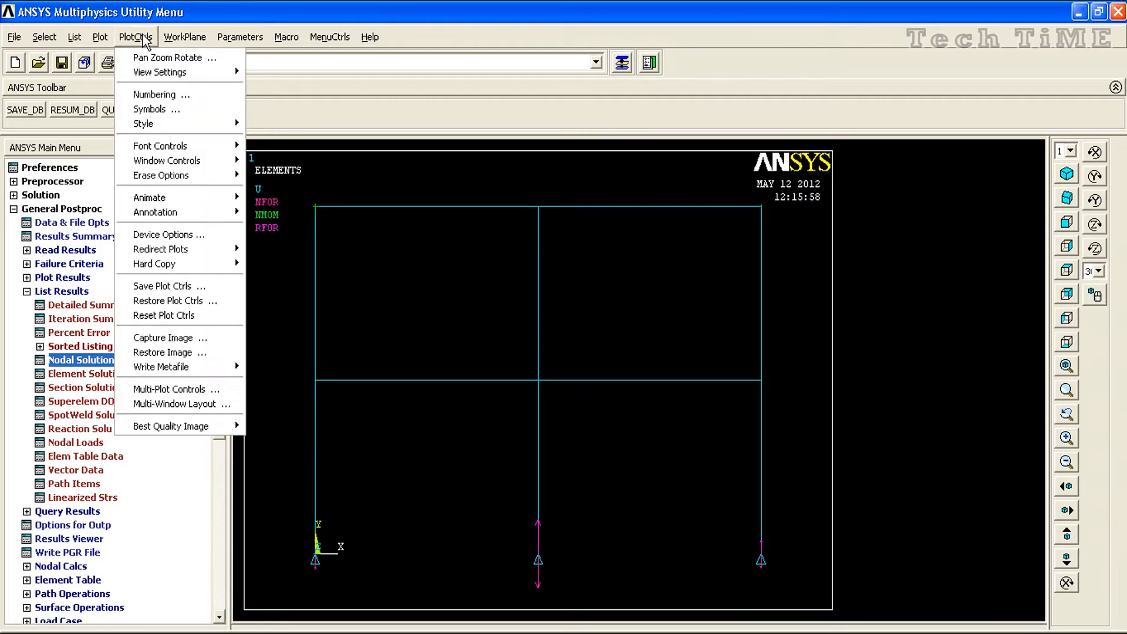
click(151, 110)
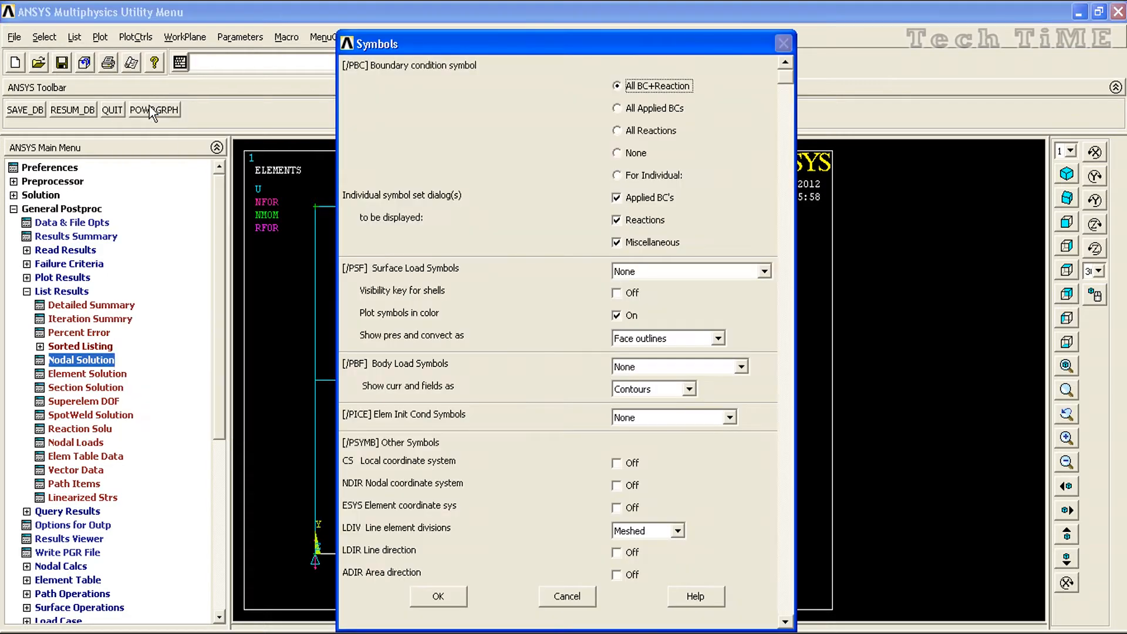
click(616, 107)
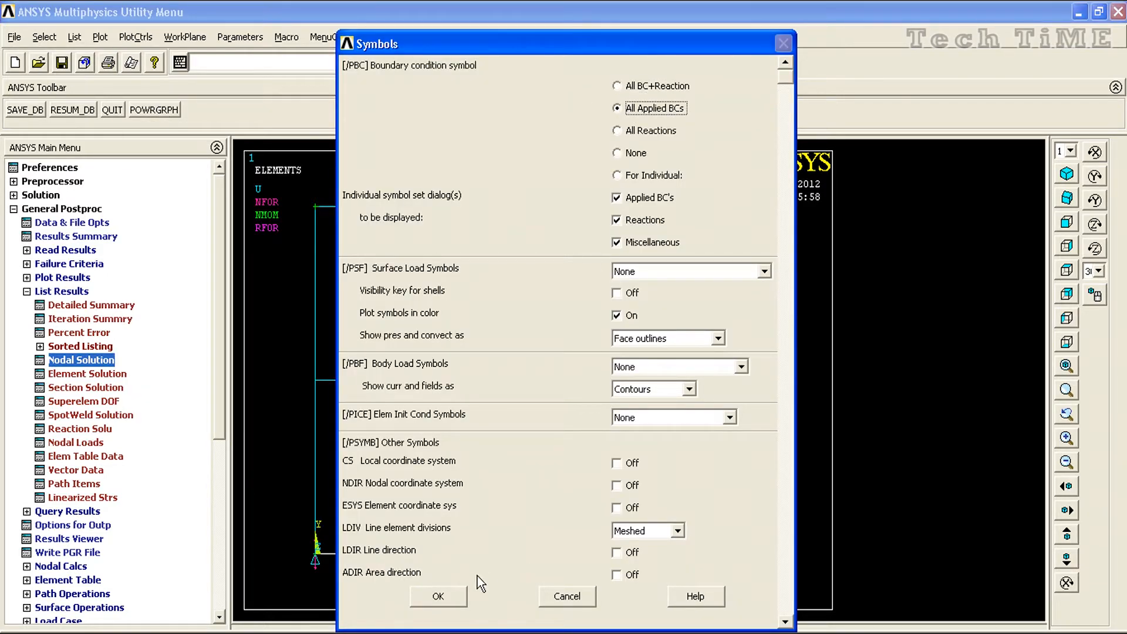
click(437, 597)
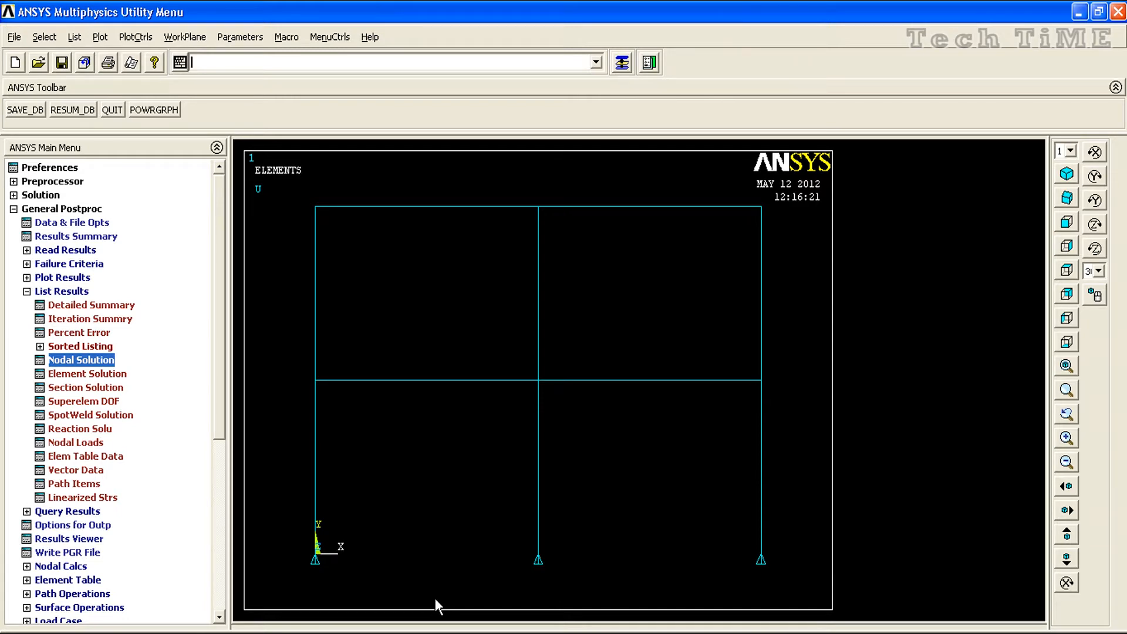
click(1098, 12)
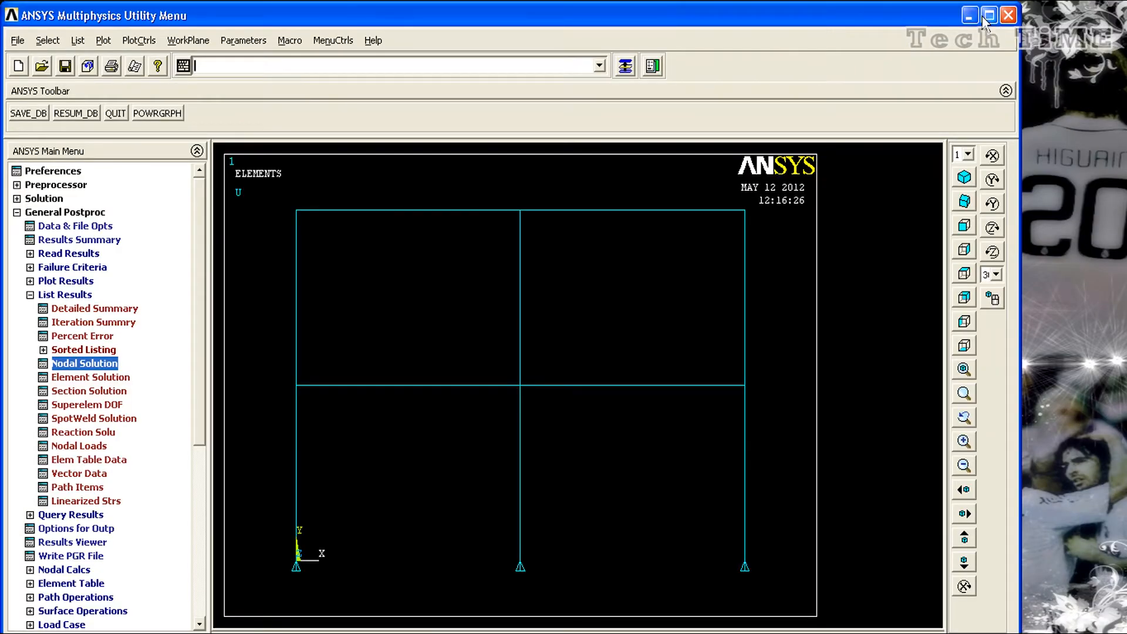
click(988, 15)
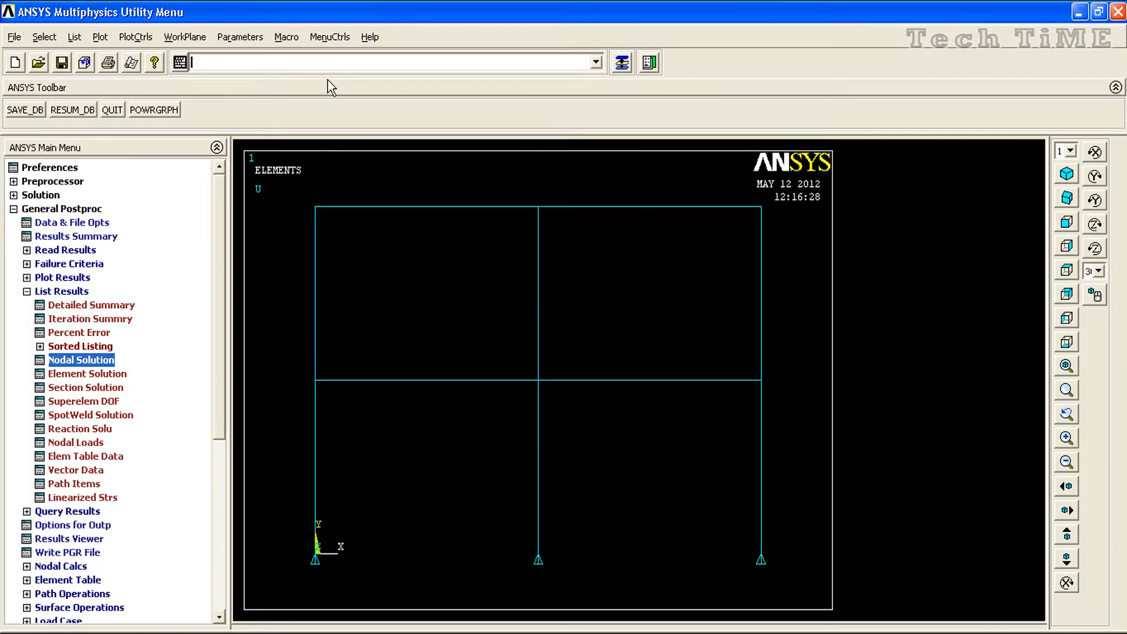
Step: Set the boundary condition symbols to All Reactions and plot the elements
click(135, 37)
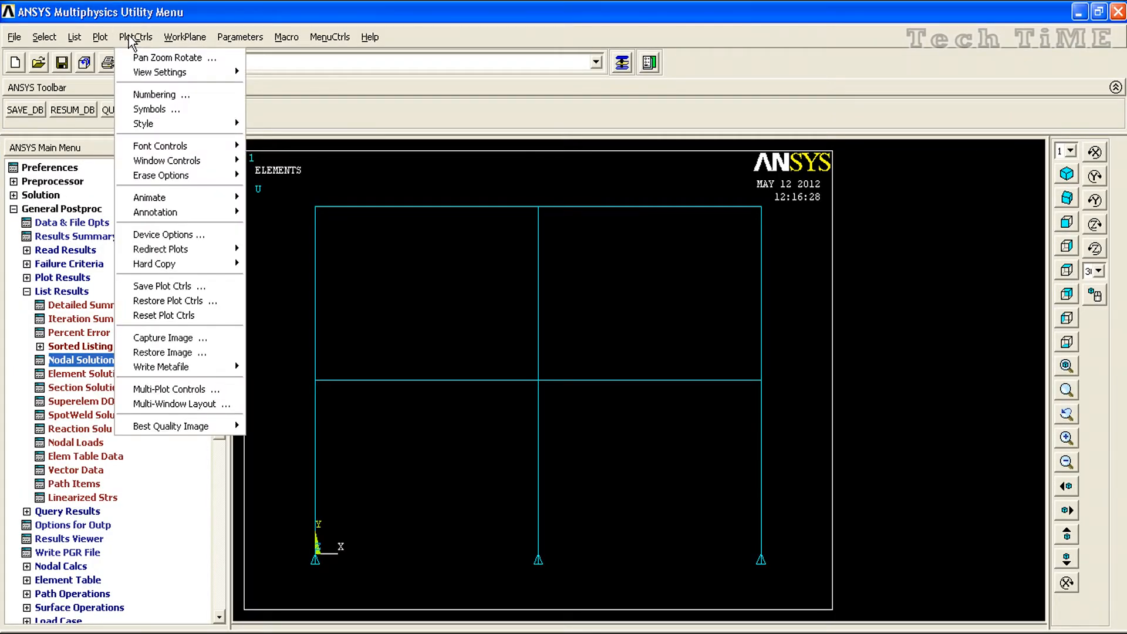
click(150, 109)
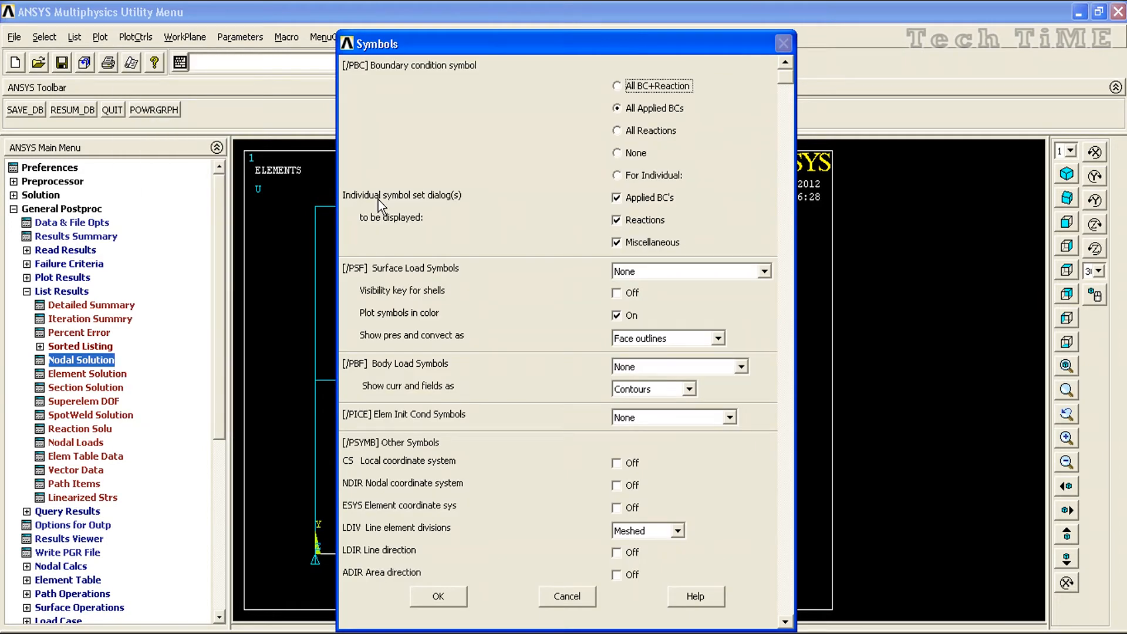
click(616, 131)
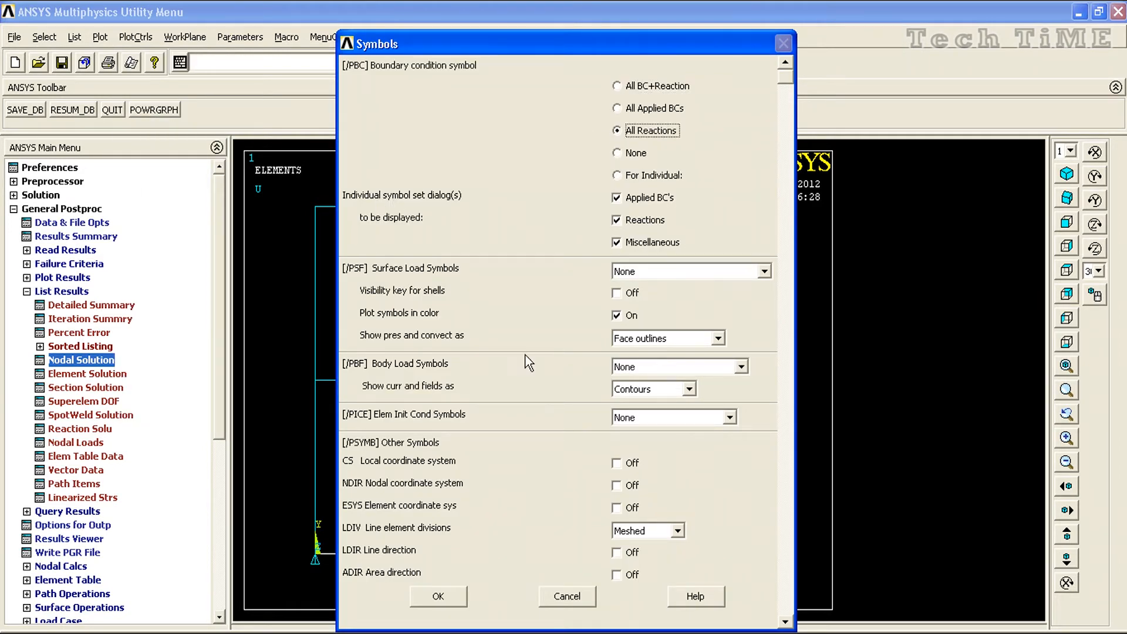
click(443, 600)
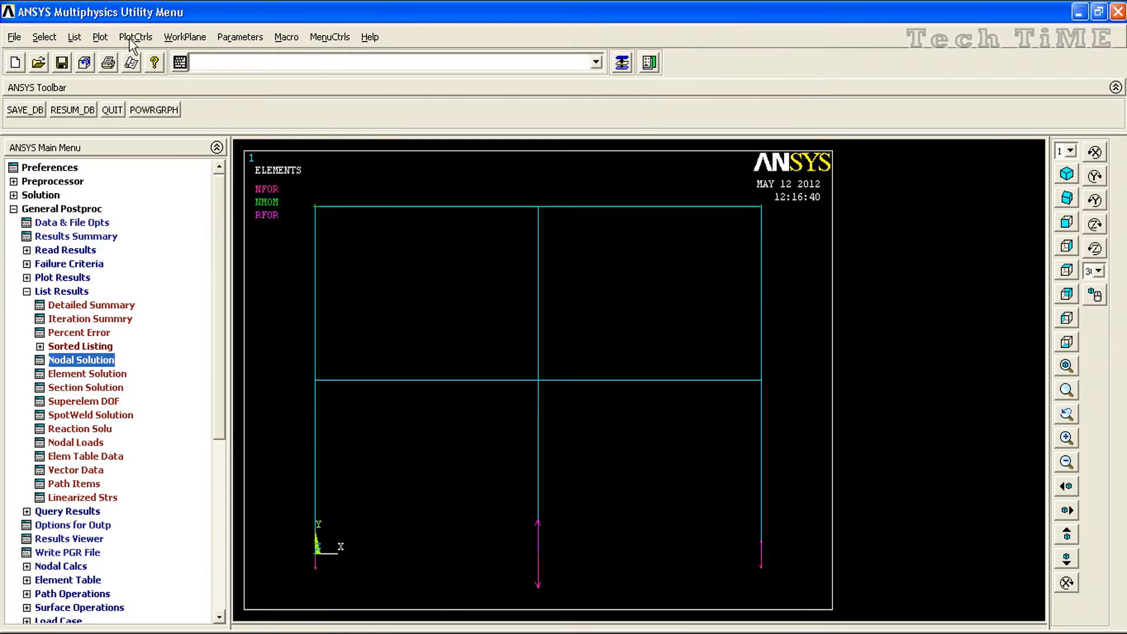
click(100, 37)
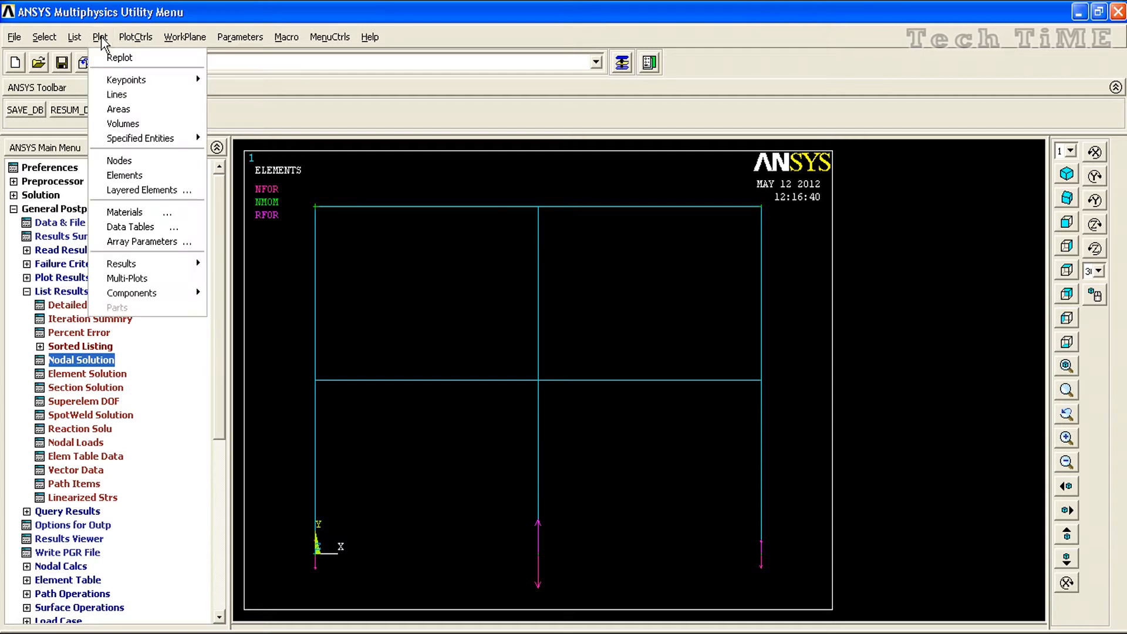
click(137, 176)
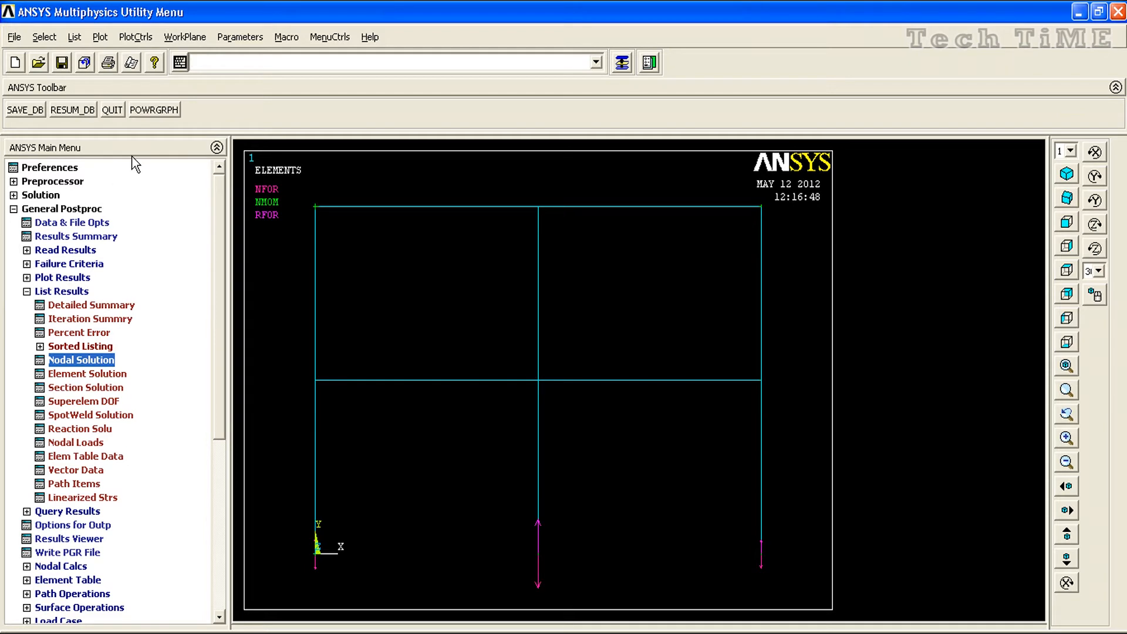
Step: Open the plot symbol settings, and plot the frame's deformed shape with the Def shape only option
click(101, 37)
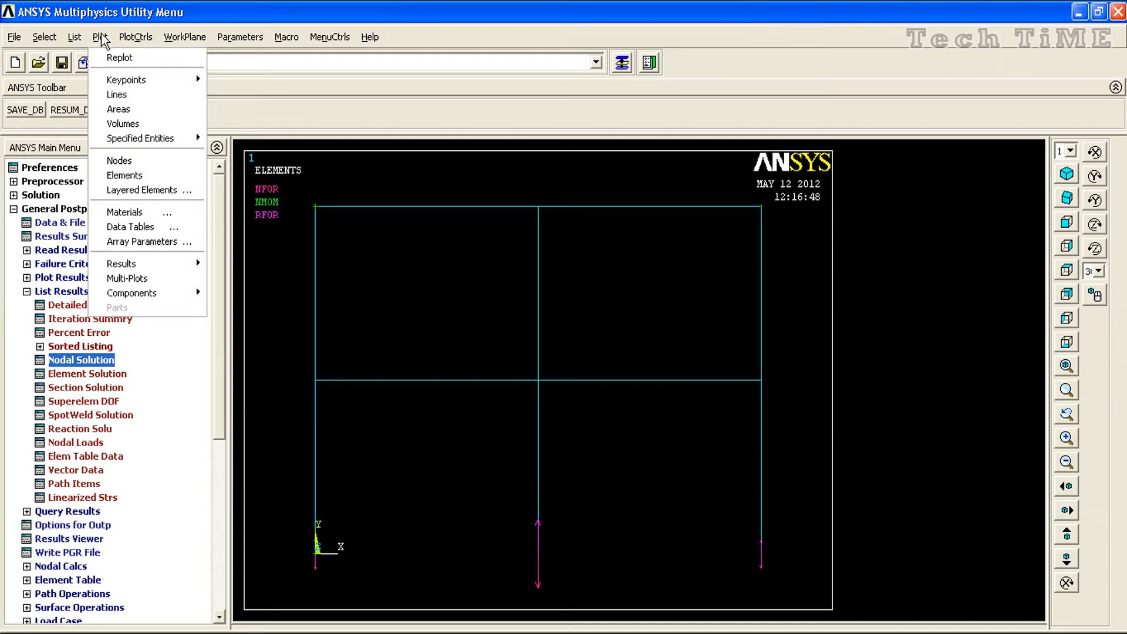
click(133, 38)
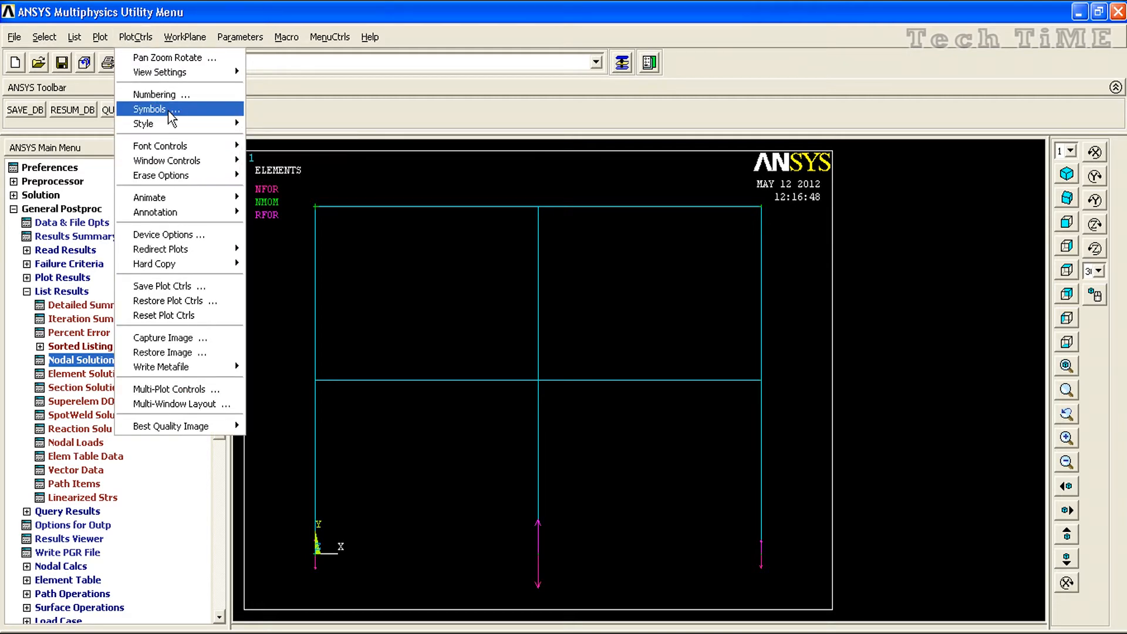
click(151, 109)
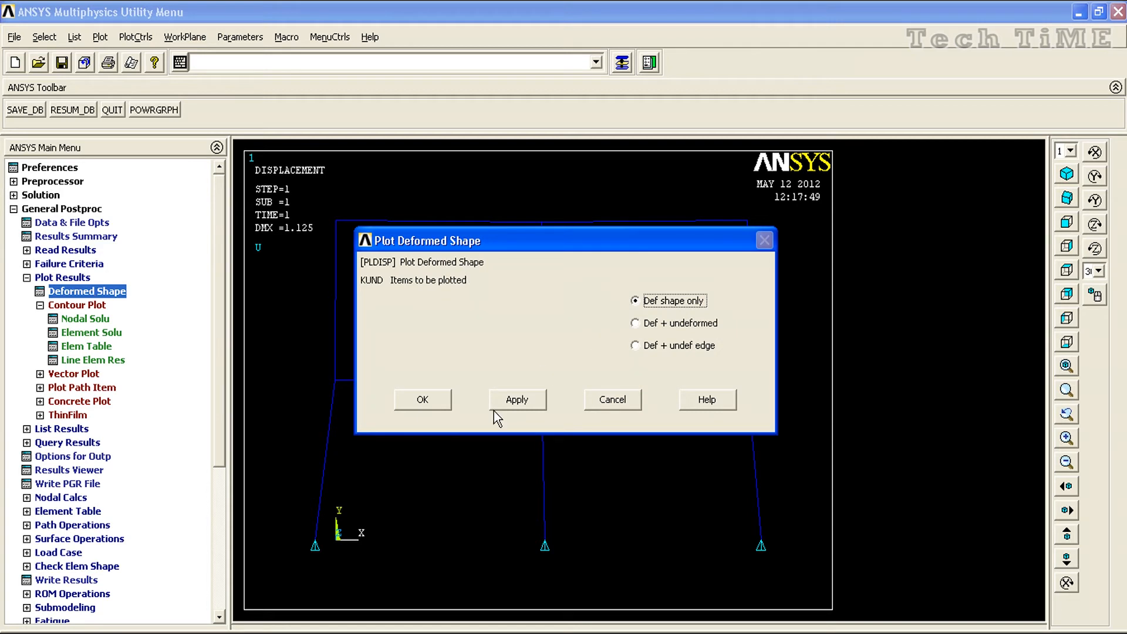
click(422, 402)
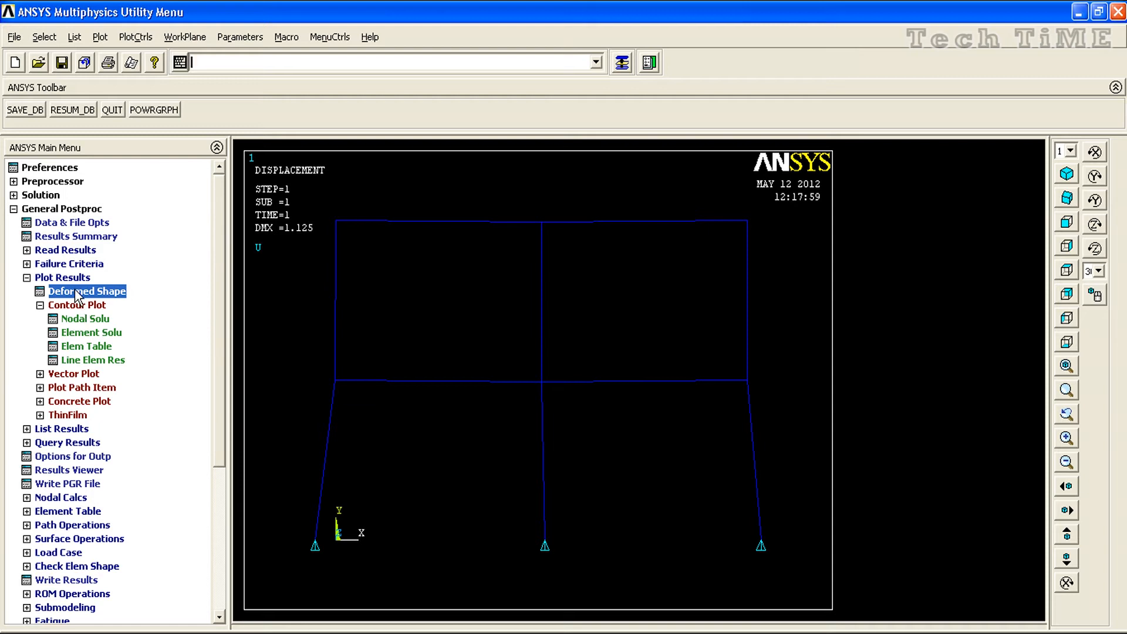
Step: Contour the nodal DOF solution as X-Component of displacement on the deformed shape only
click(74, 280)
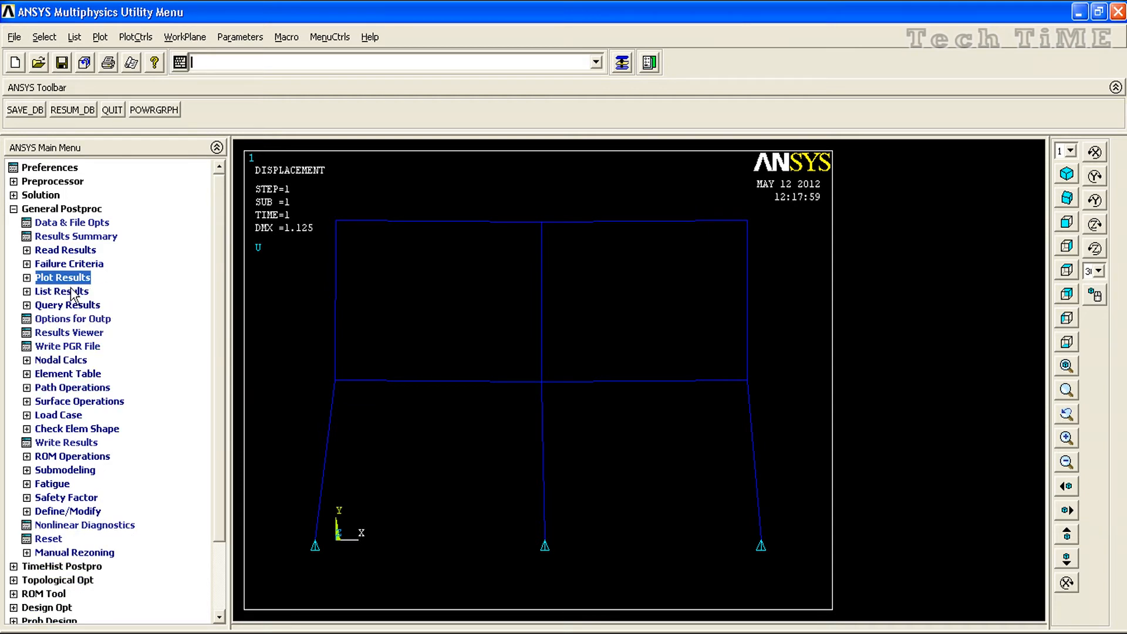
click(70, 280)
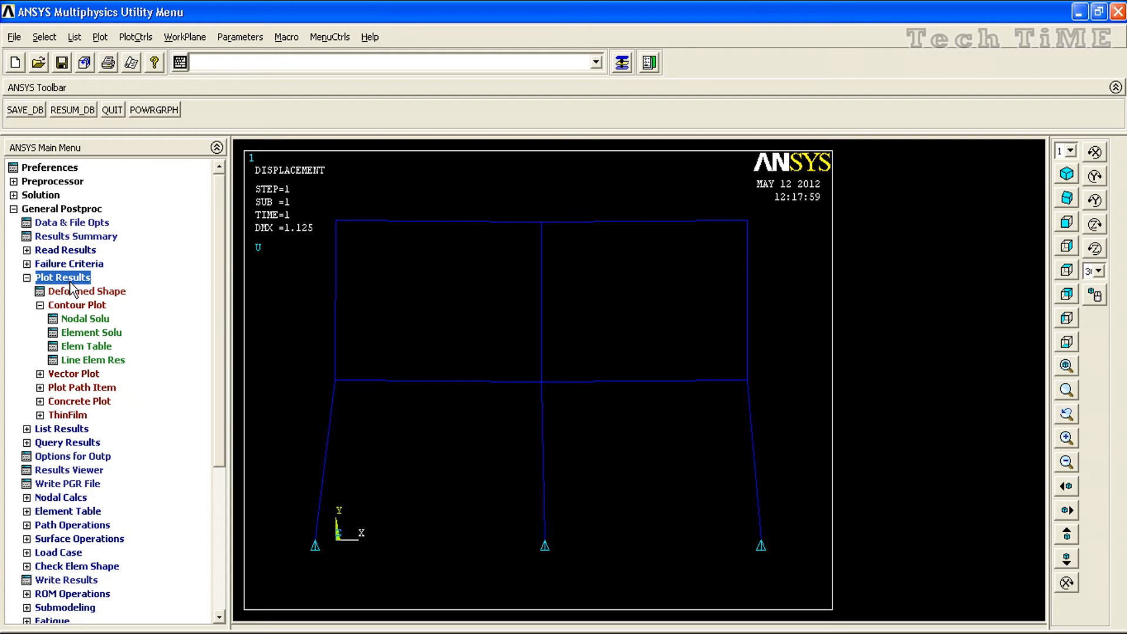
click(78, 318)
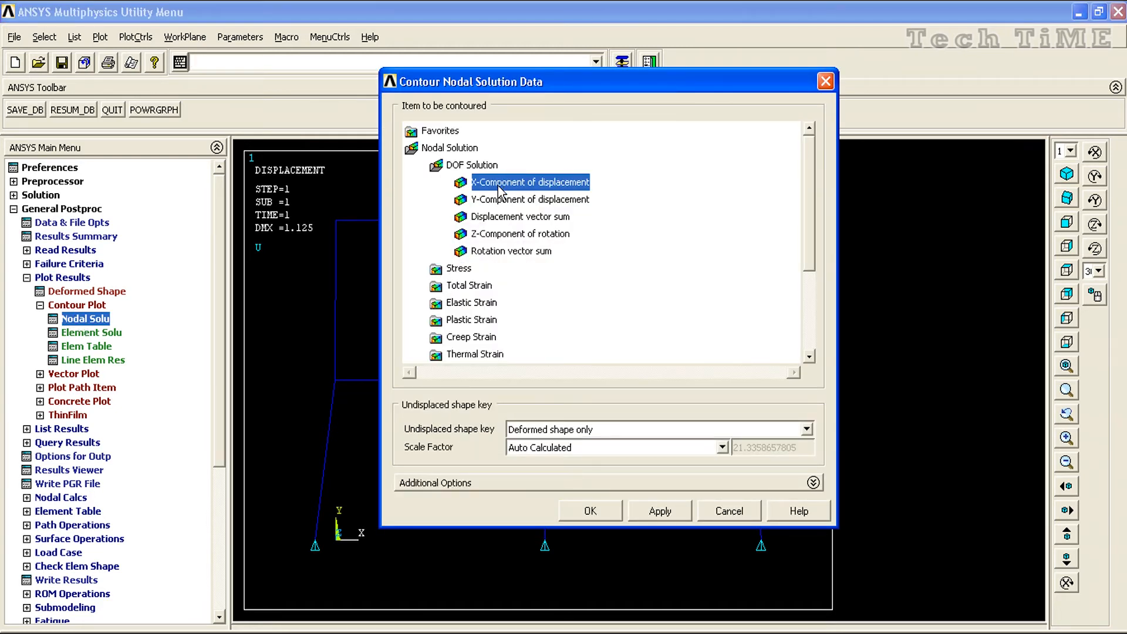
click(595, 505)
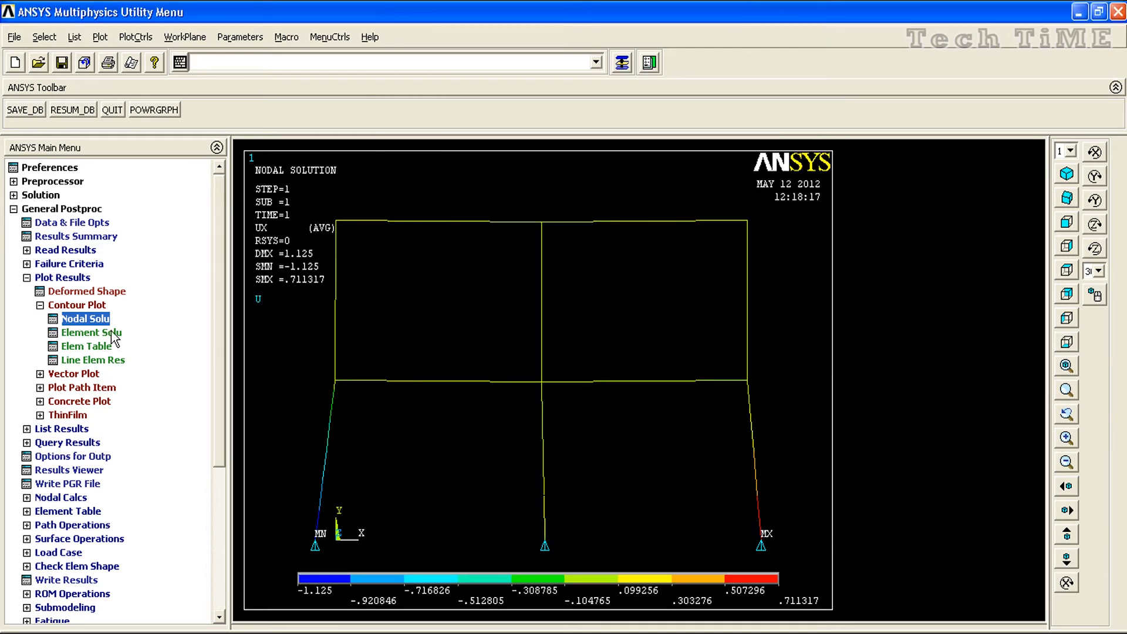
Step: Contour the nodal DOF solution as Displacement vector sum on the deformed shape only
click(90, 318)
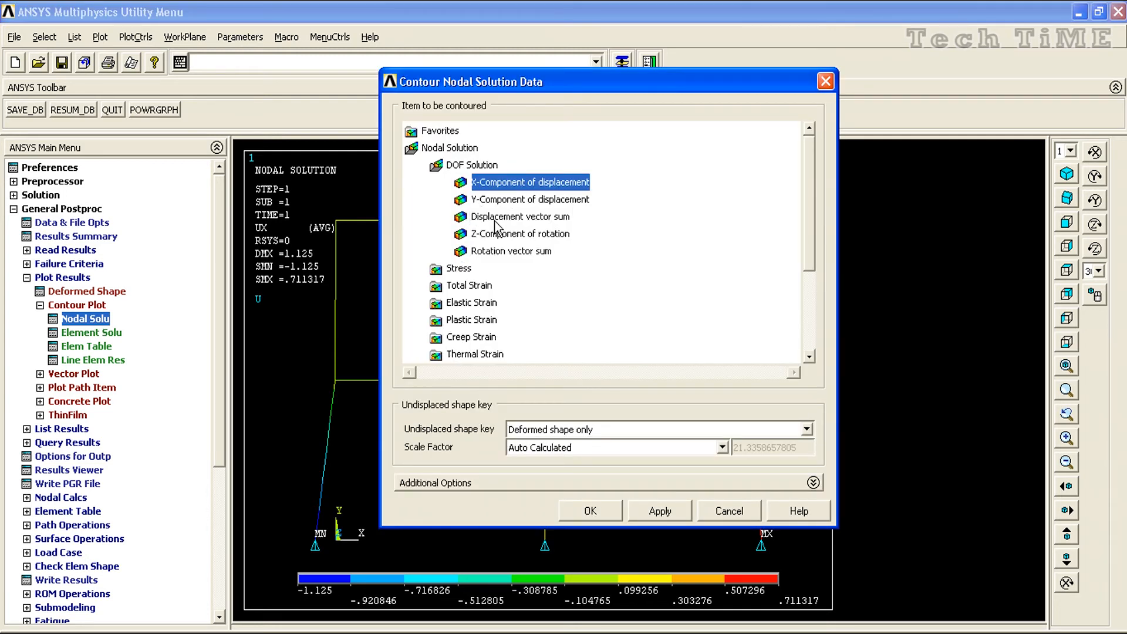
click(496, 218)
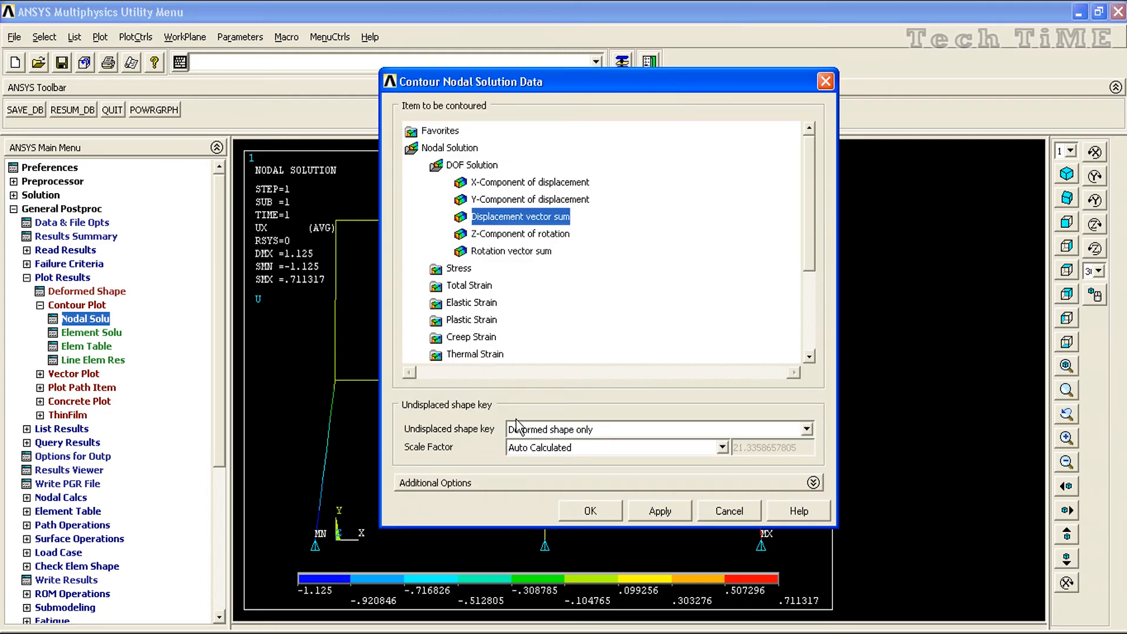
click(594, 509)
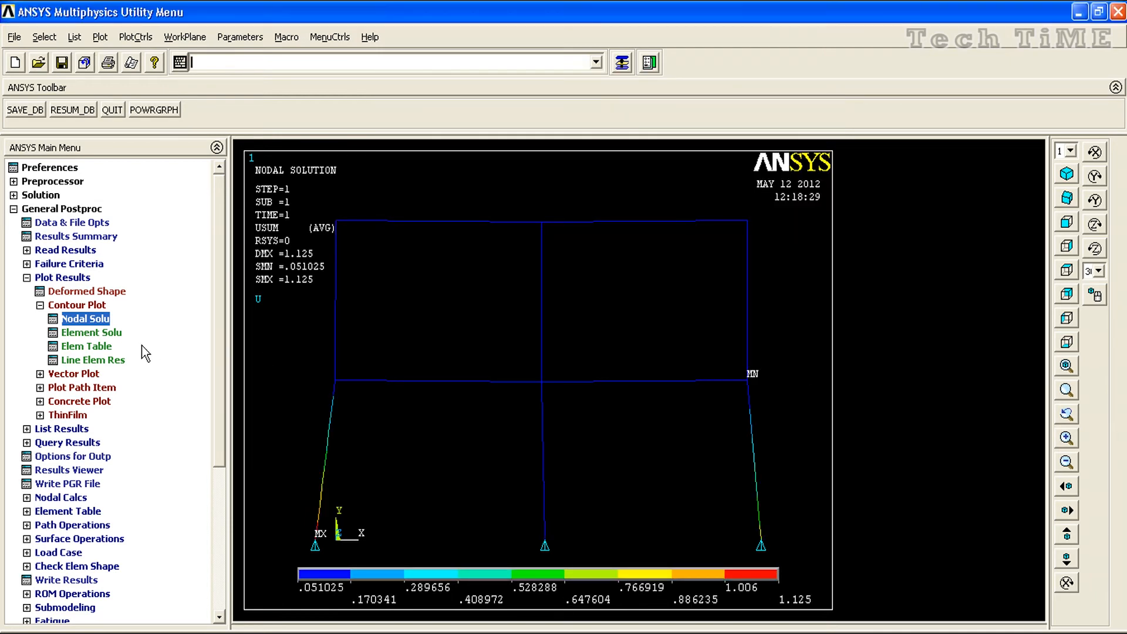
Step: Contour the element solution stress as X-Component of stress on the deformed shape only
click(116, 333)
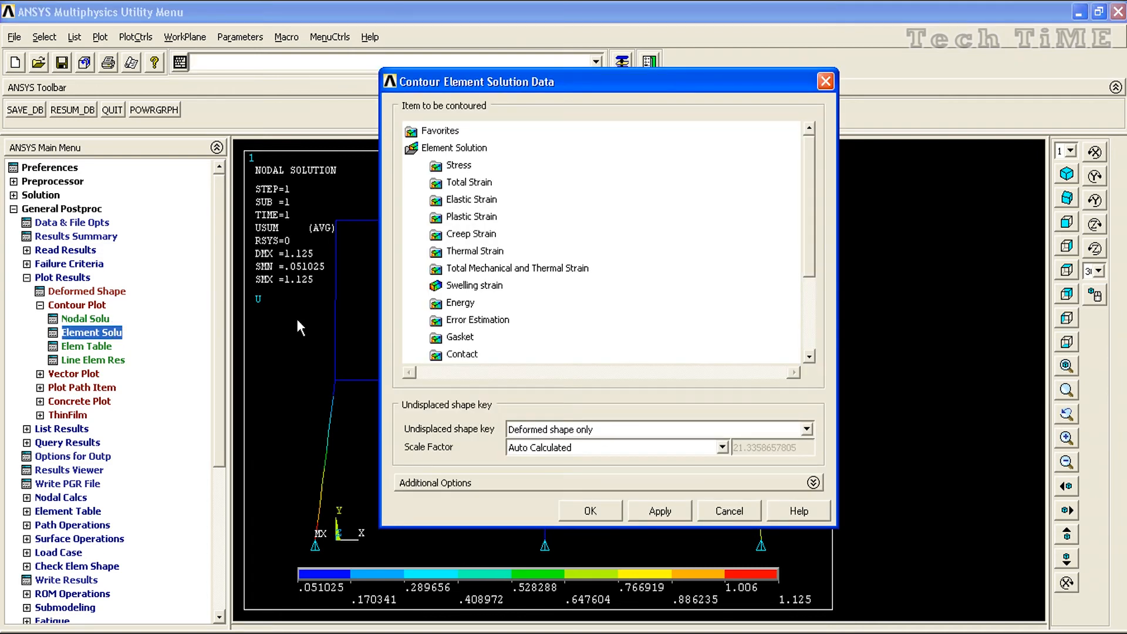
click(461, 167)
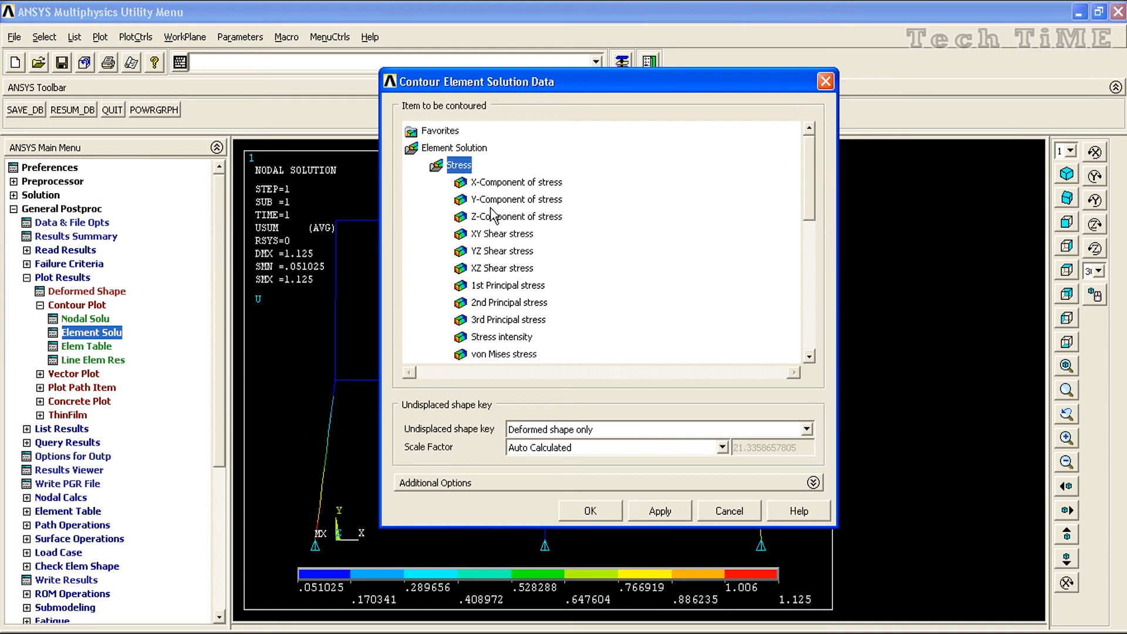
click(496, 184)
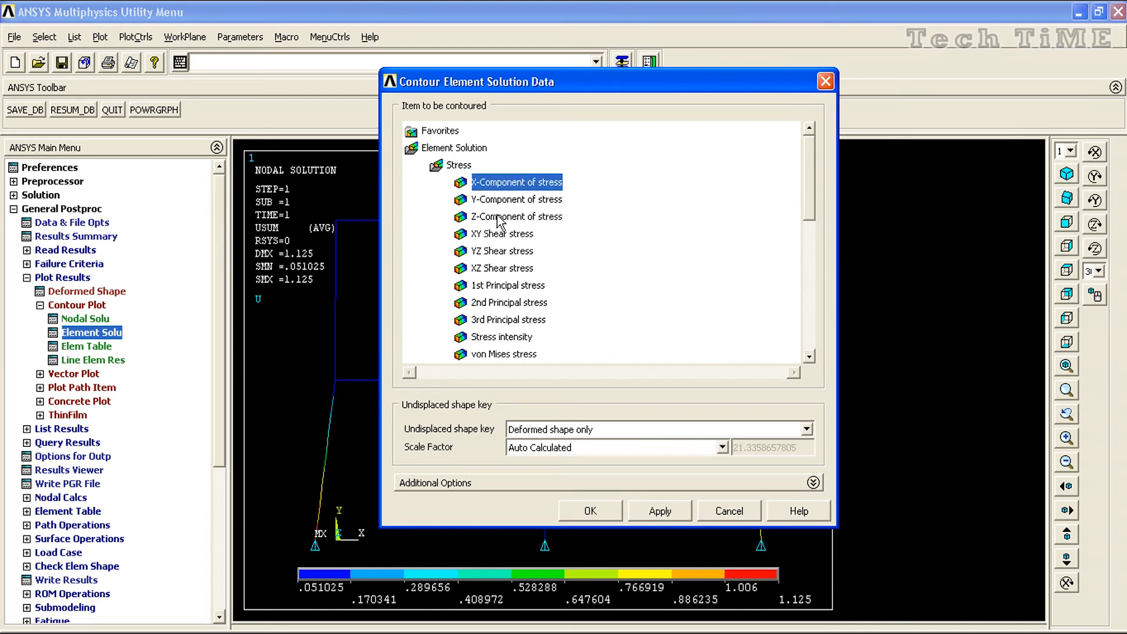
click(609, 509)
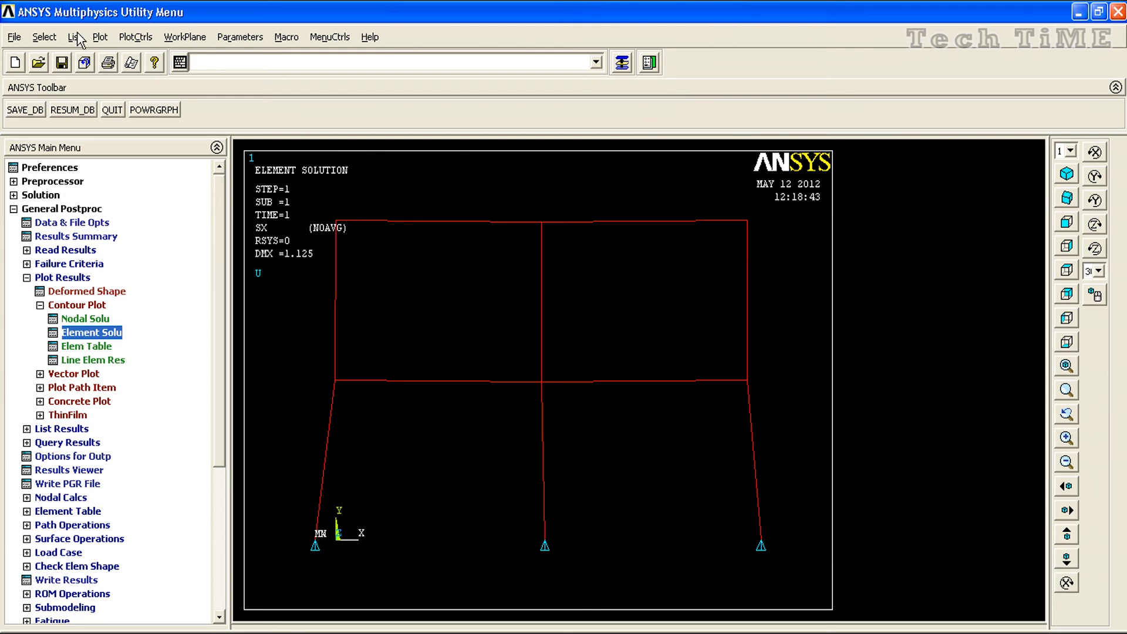
Step: Reapply the plot symbol settings with All Applied BCs to the element stress plot
click(105, 37)
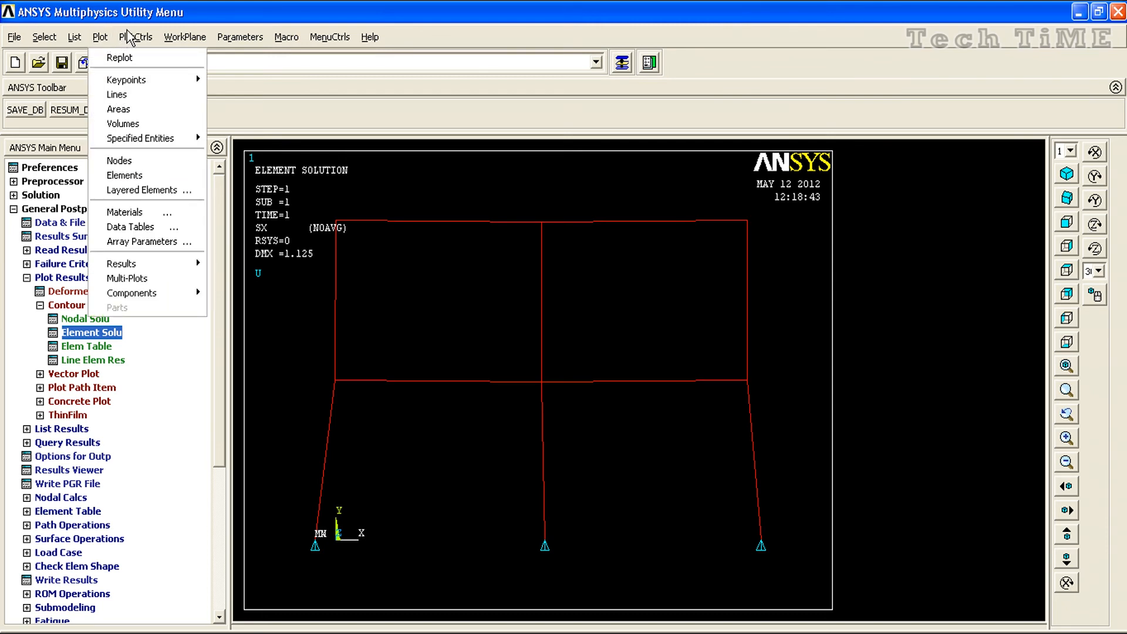
click(128, 37)
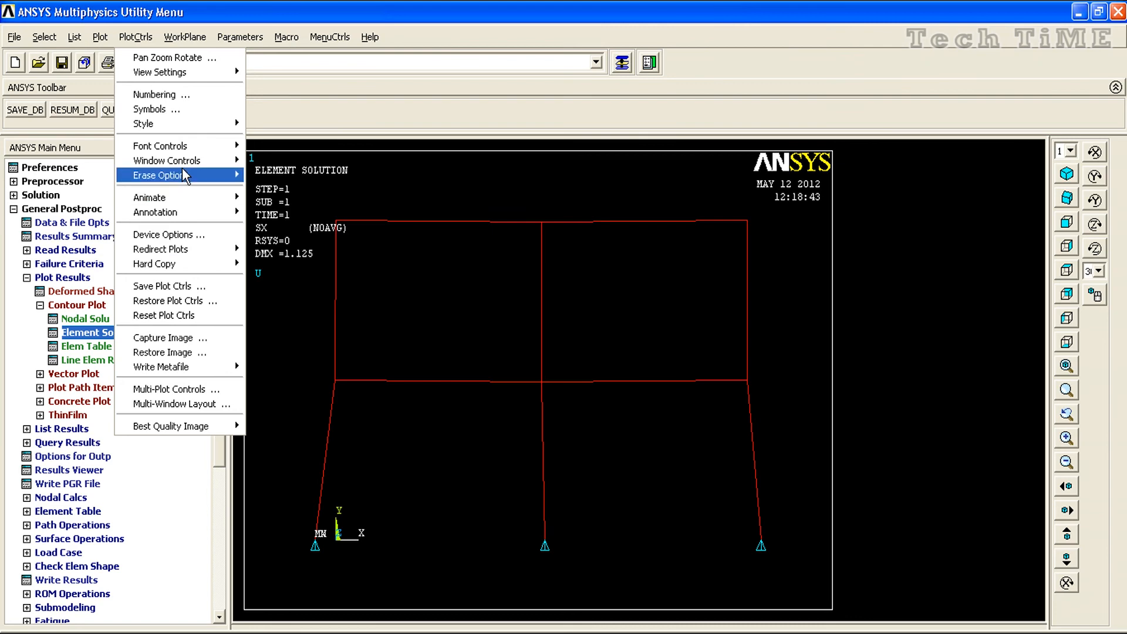
click(153, 109)
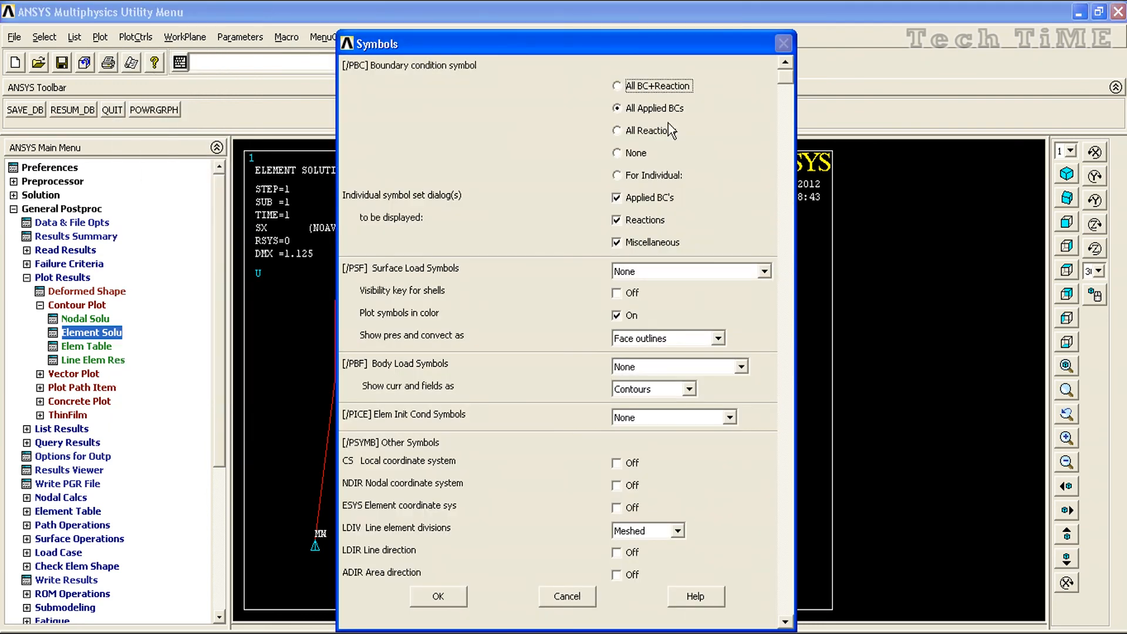
click(429, 596)
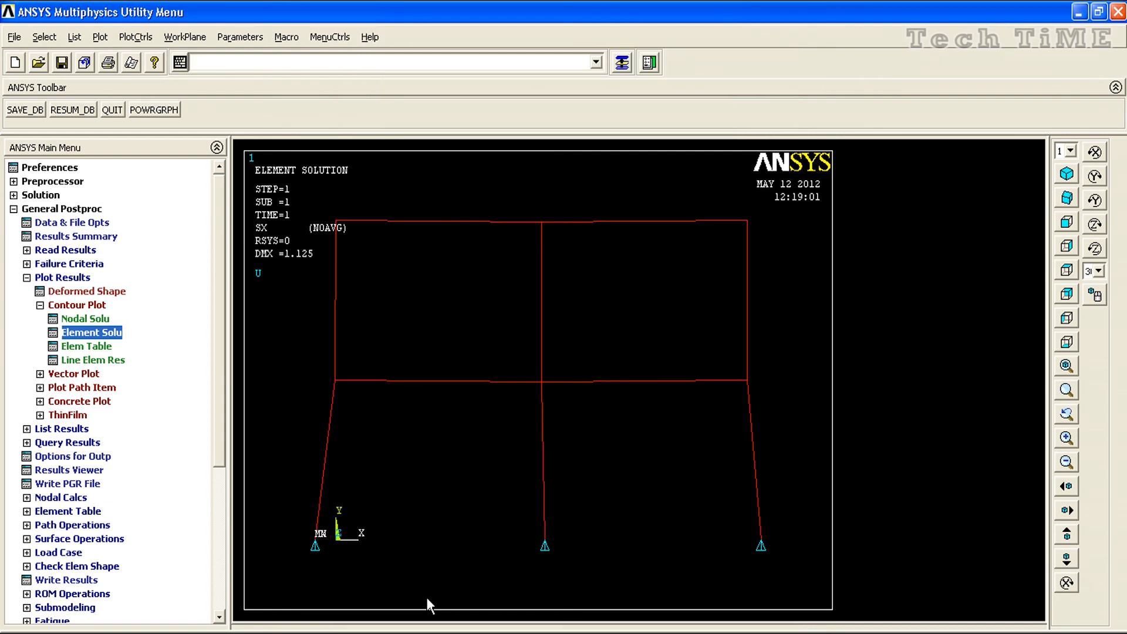
click(135, 37)
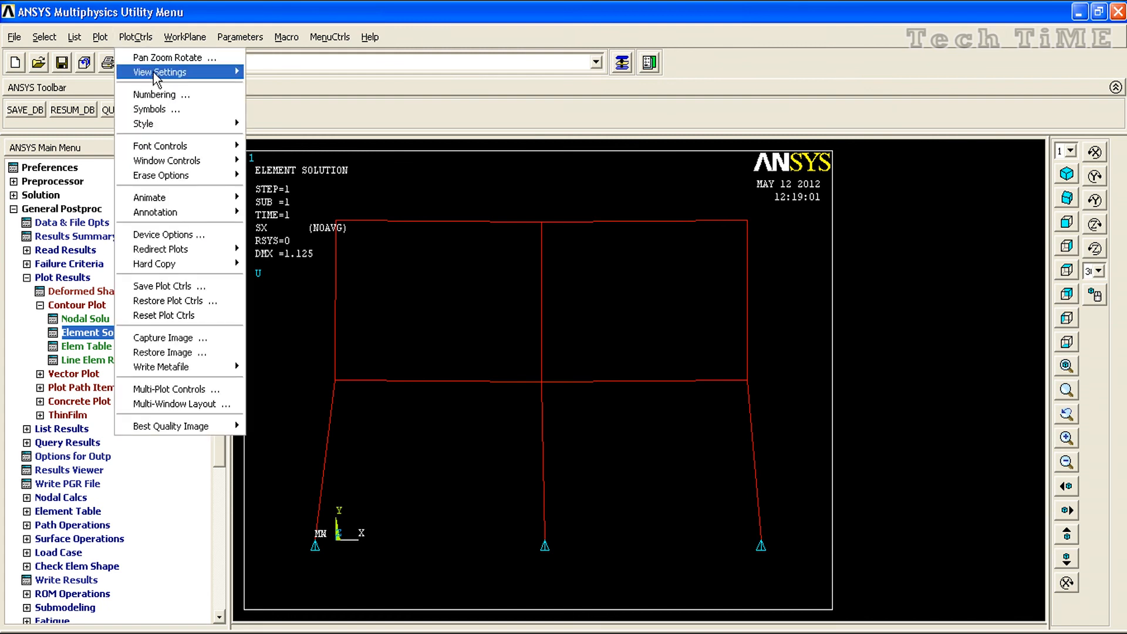
mouse_move(153, 72)
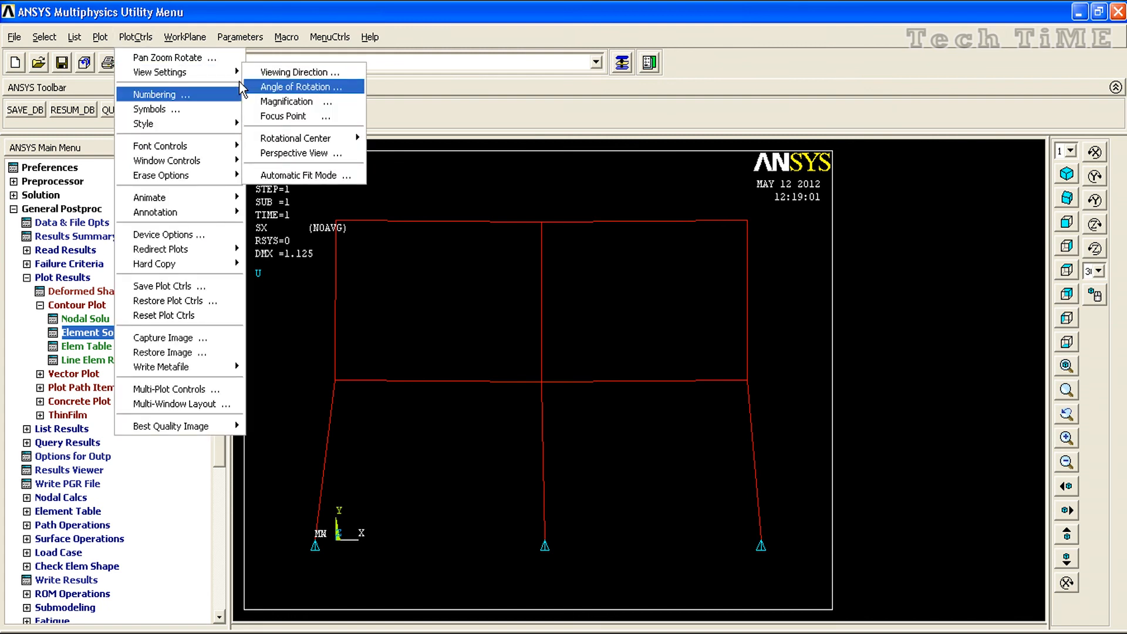
click(202, 110)
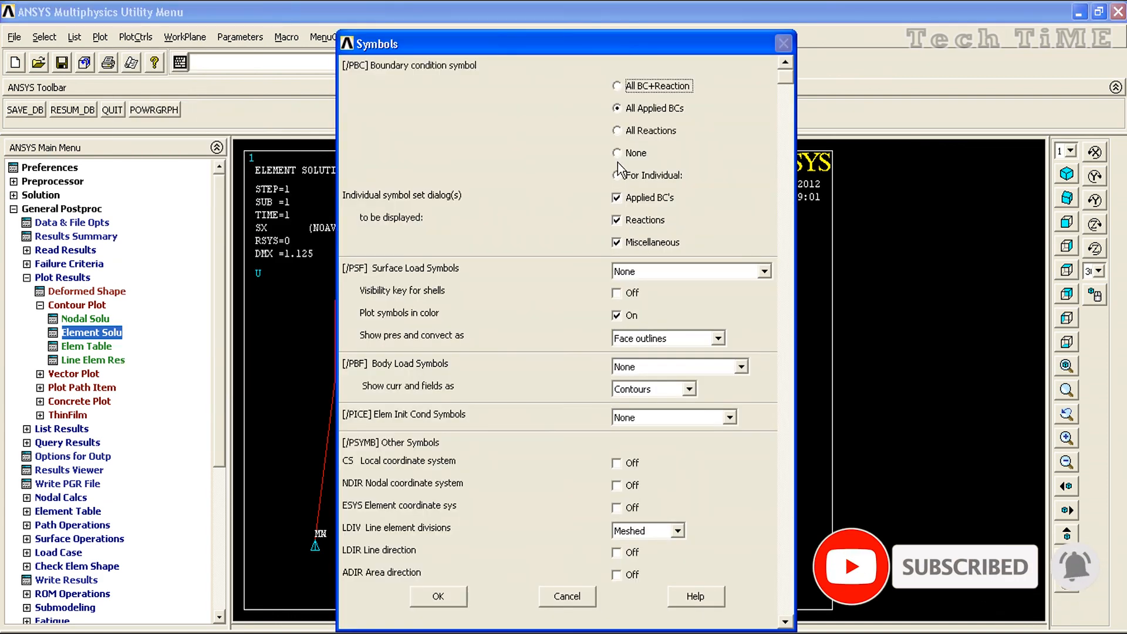
click(566, 597)
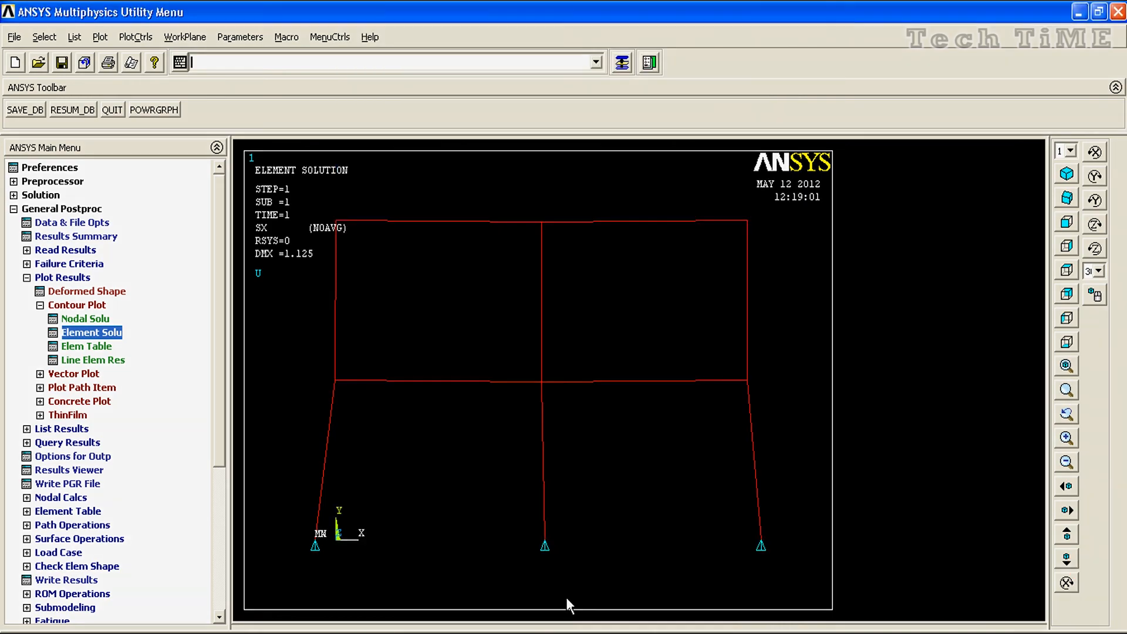